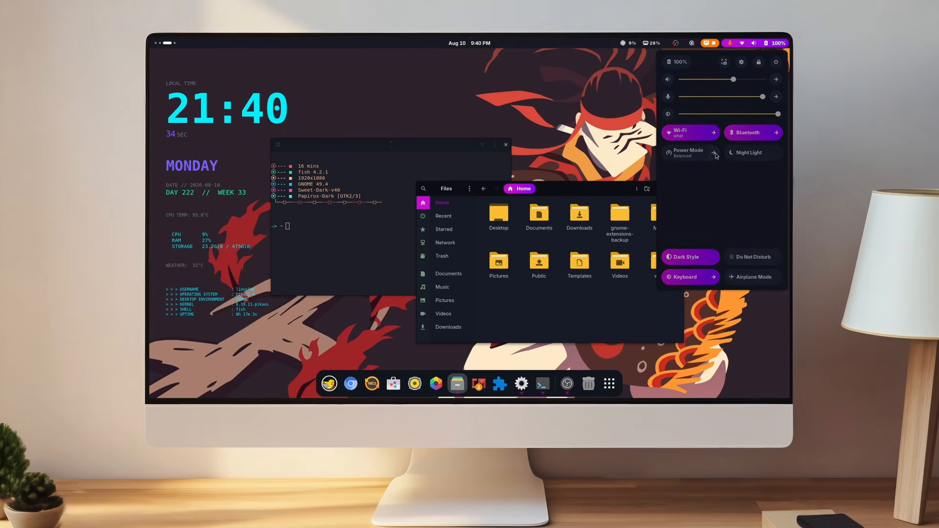
Show the power mode choices and move the red badge and orange ring apps in the dock
click(714, 154)
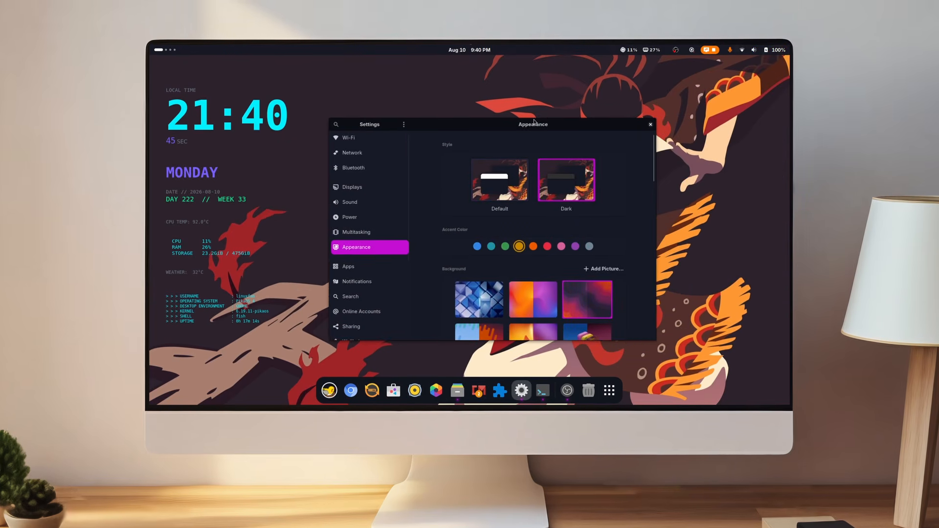
drag(534, 122, 515, 108)
scroll(172, 58, down, 2)
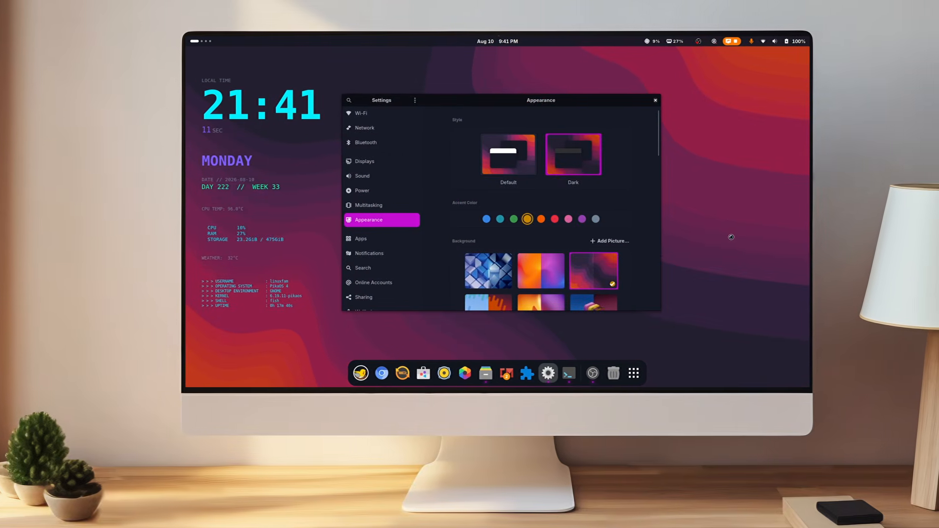
drag(512, 374, 460, 382)
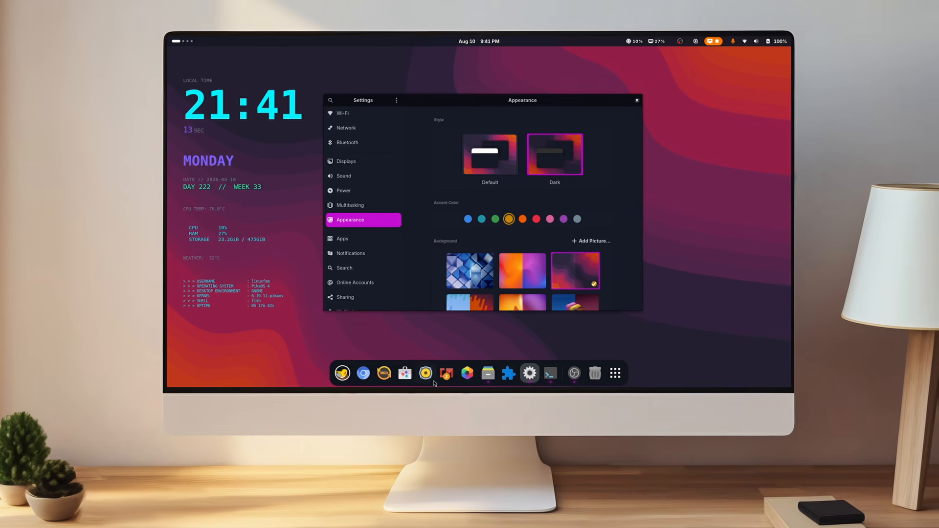
drag(388, 373, 369, 376)
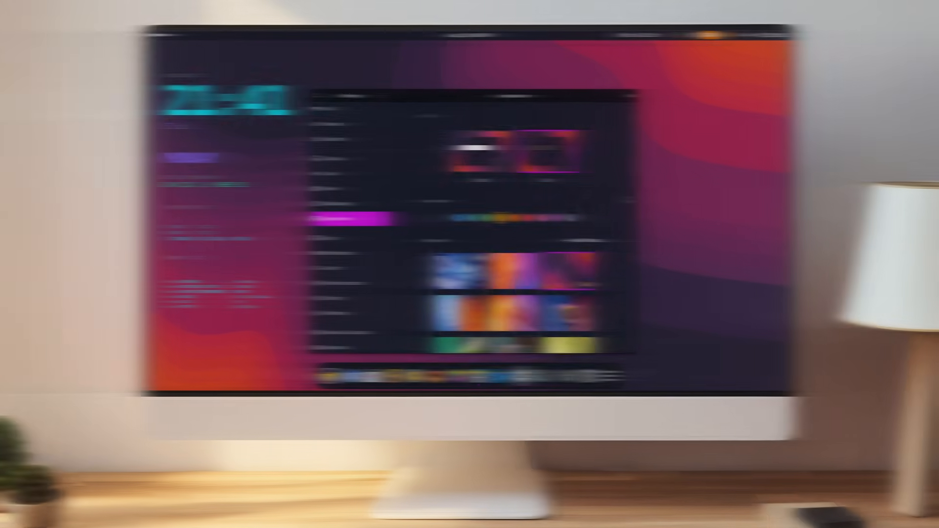
Set the forest picture as the wallpaper, then browse the walls folder in ranger and quit
scroll(615, 205, down, 10)
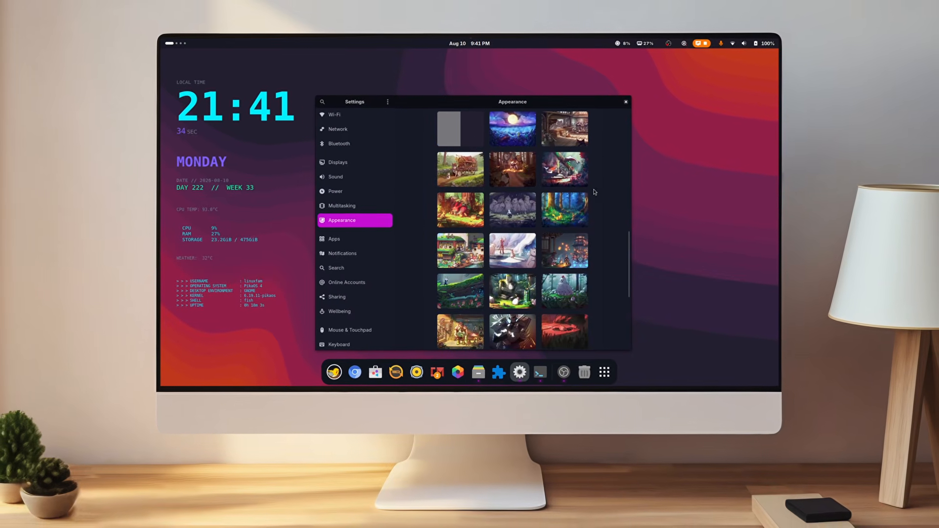
click(509, 155)
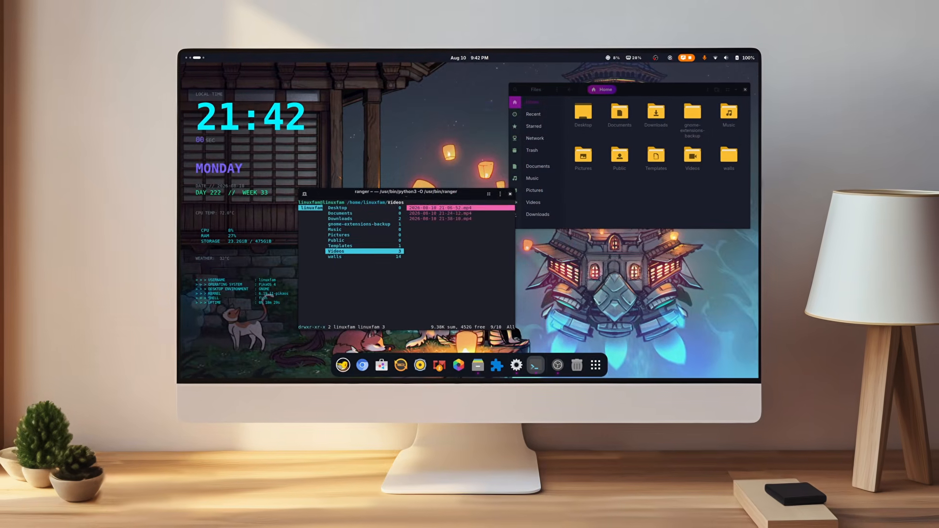
key(Down)
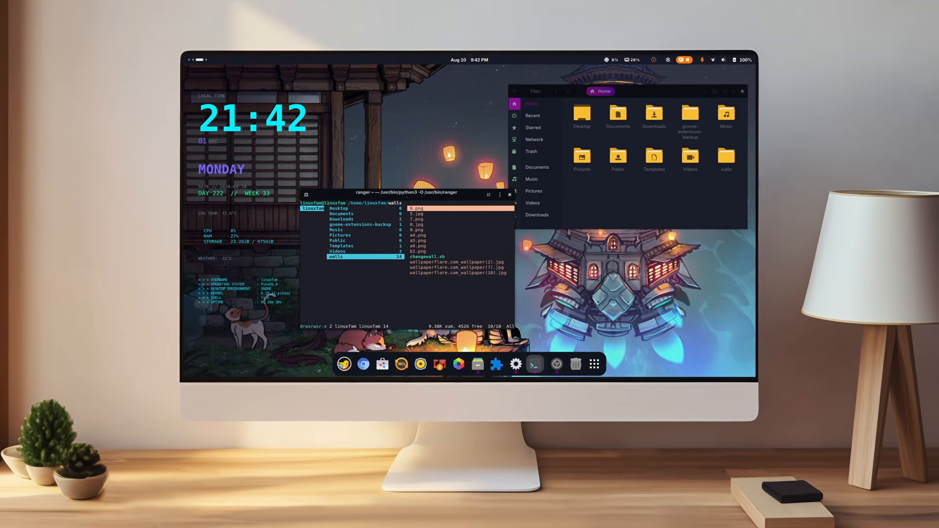
key(q)
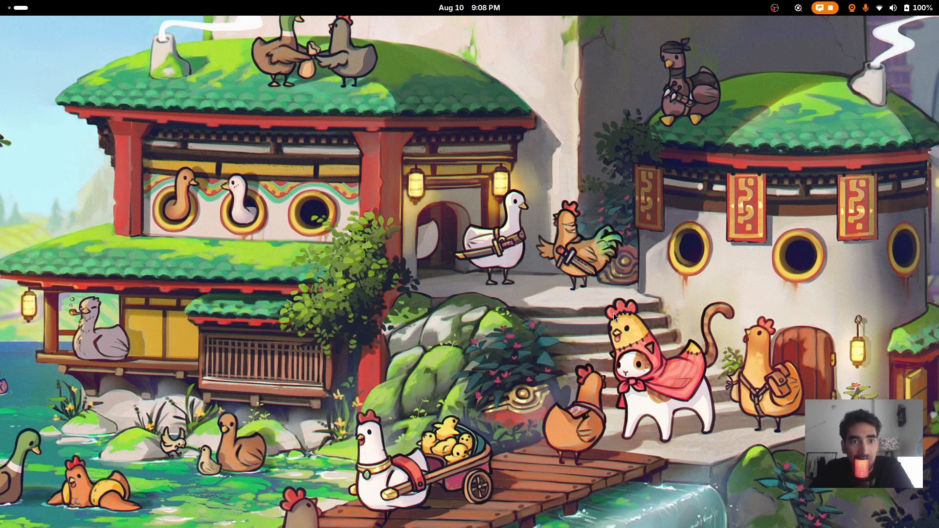
Toggle the Activities overview several times, ending in the app grid
click(11, 9)
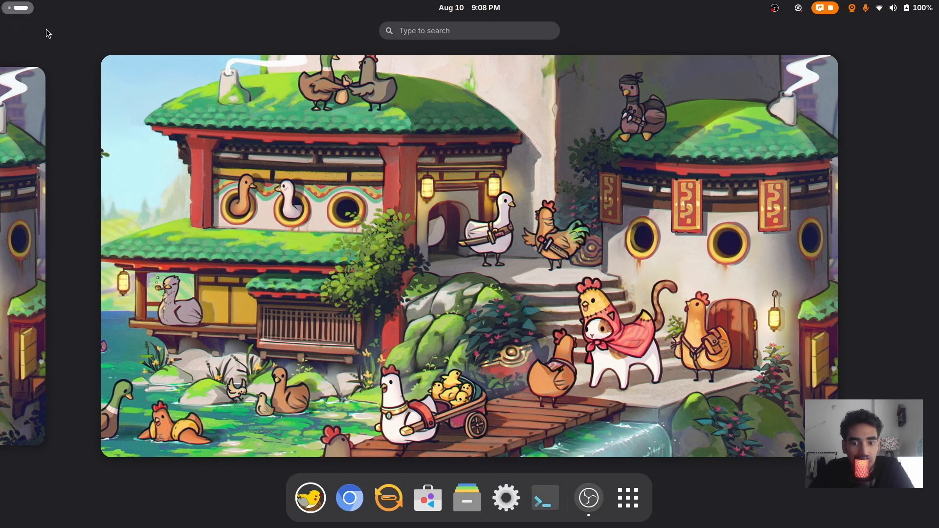
click(430, 130)
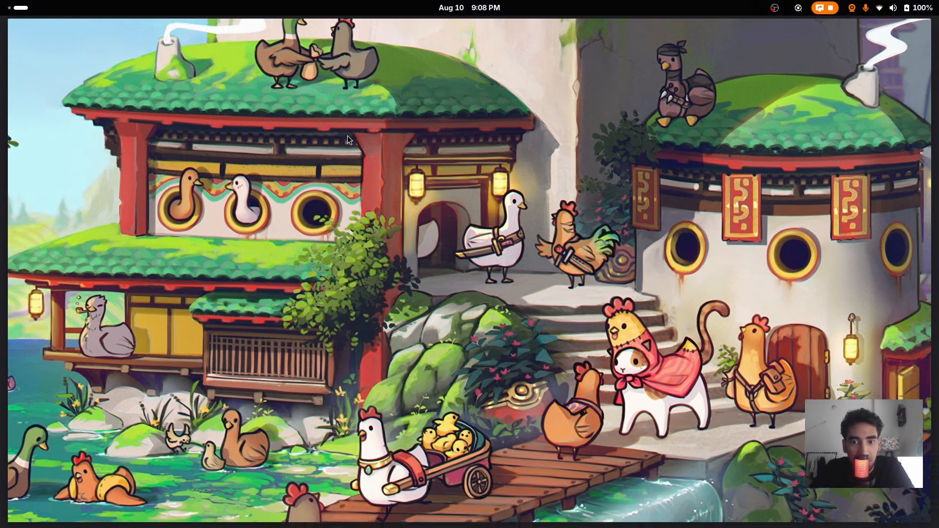
key(super)
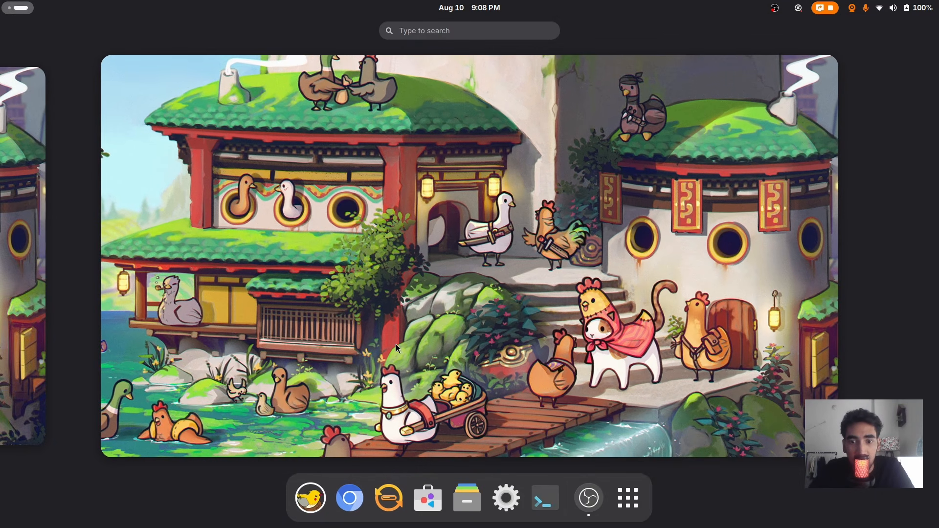
click(533, 255)
click(20, 9)
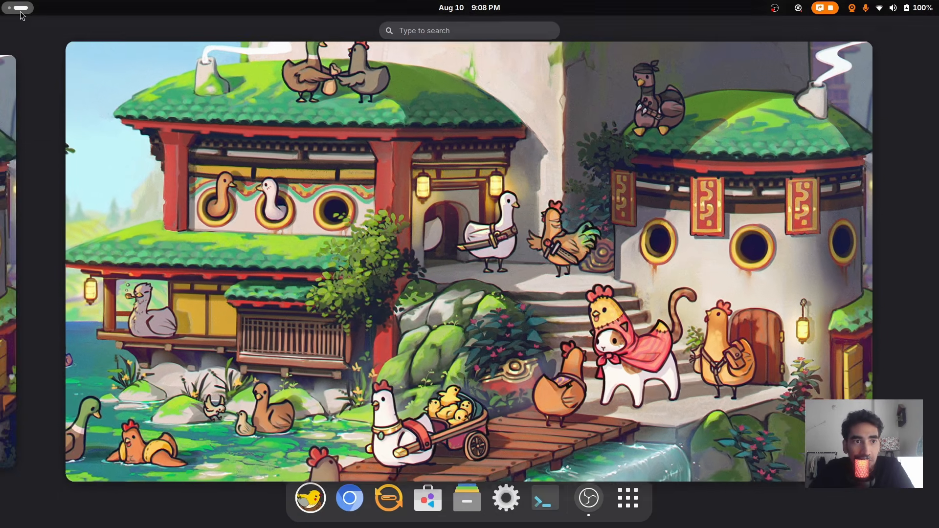
click(20, 9)
click(20, 12)
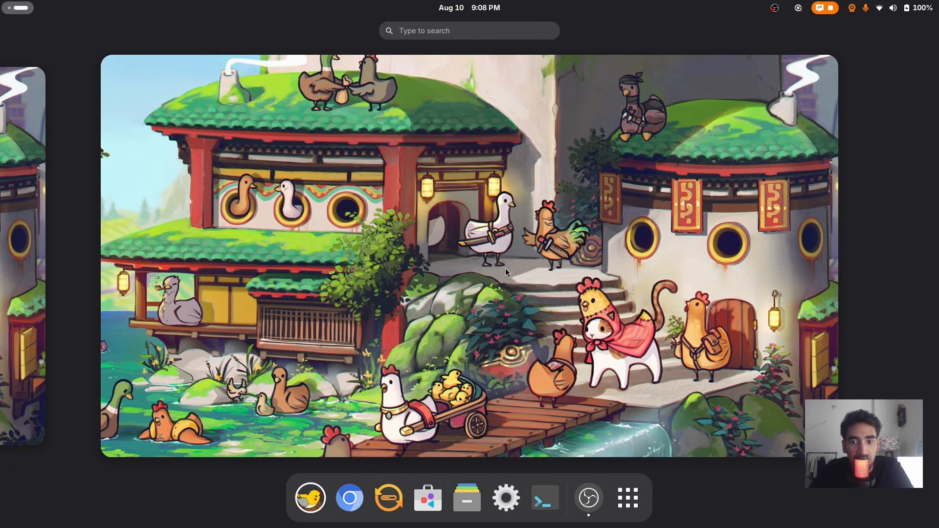
click(629, 498)
Launch Extension Manager from an 'ex' search and position it on the Installed list
text(ex)
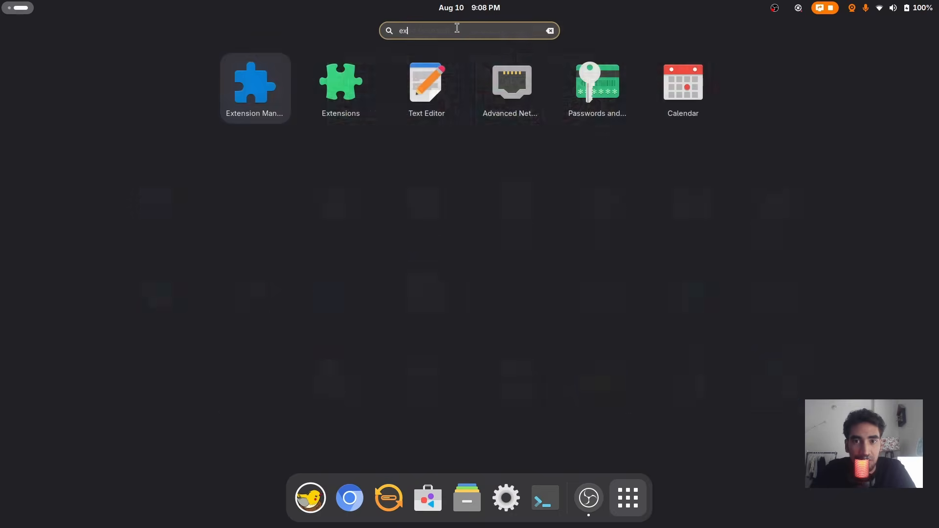
key(Return)
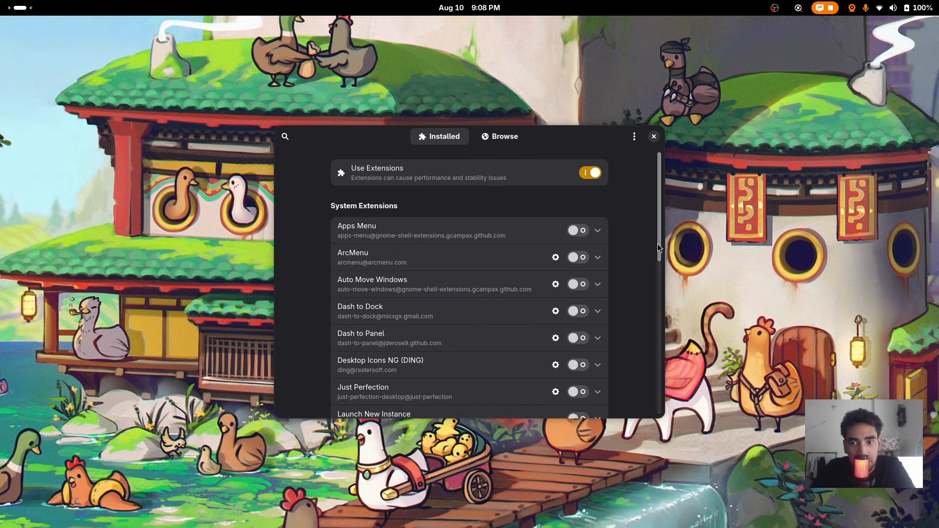
drag(657, 244, 651, 207)
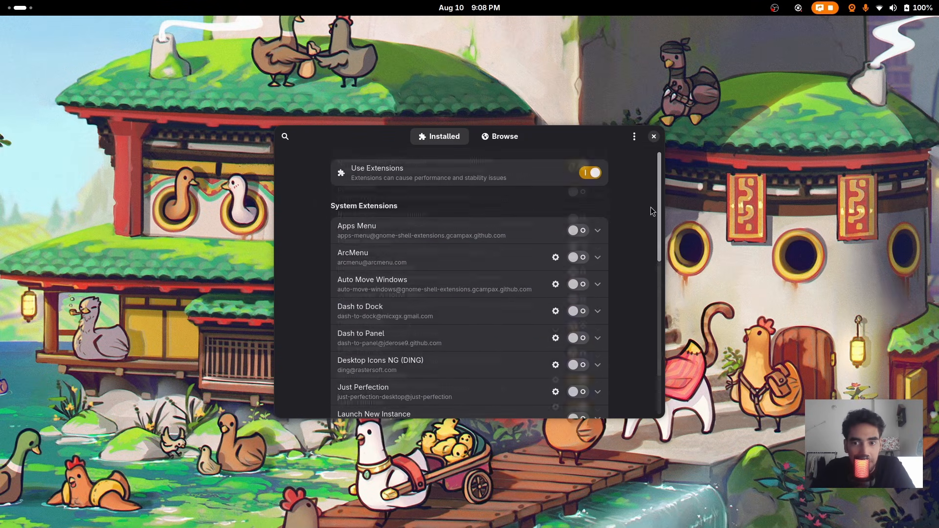
scroll(632, 207, down, 10)
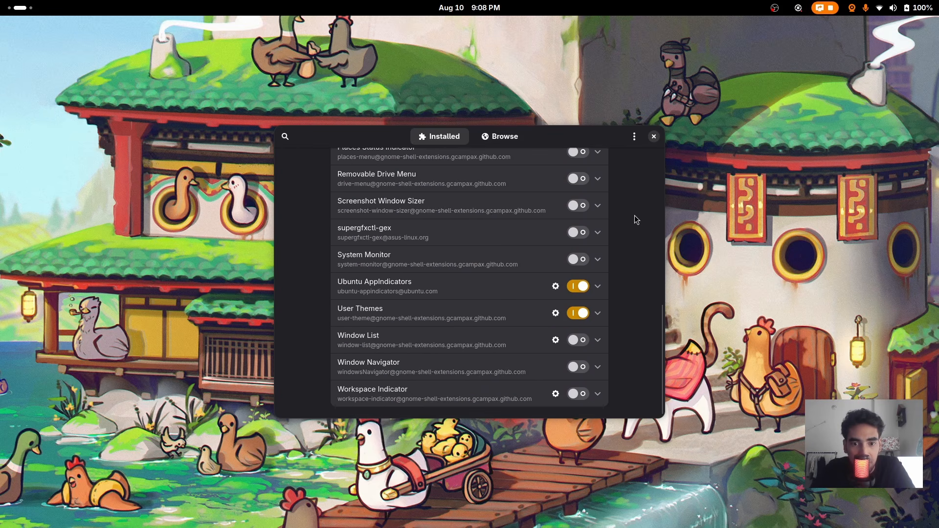
scroll(612, 255, up, 8)
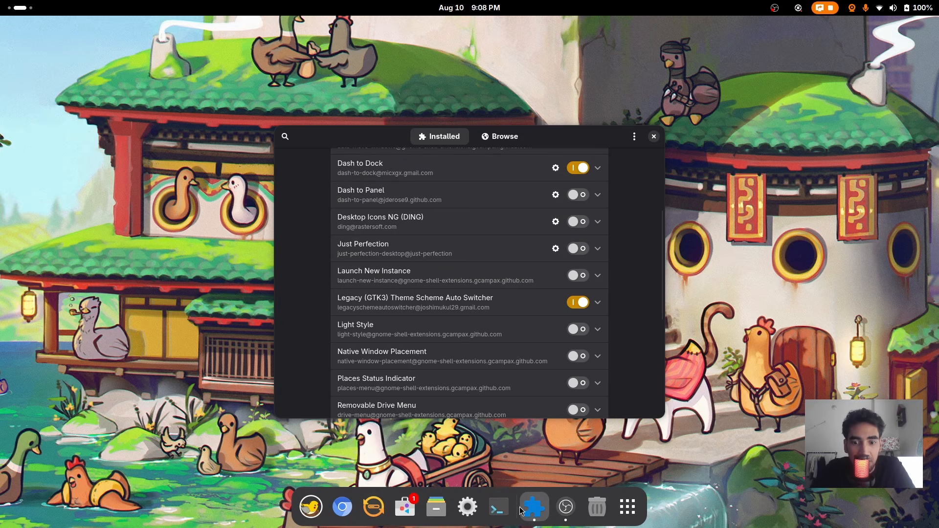
scroll(645, 249, up, 3)
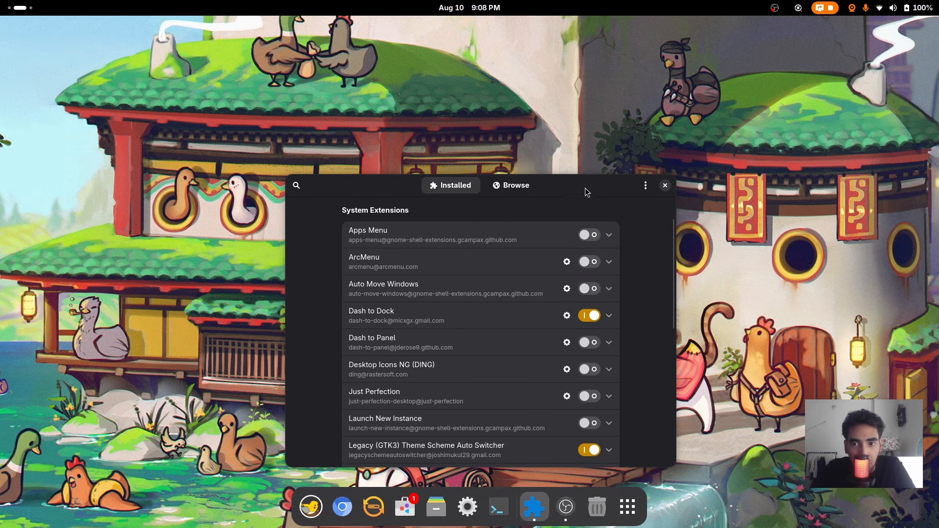
drag(588, 193, 565, 122)
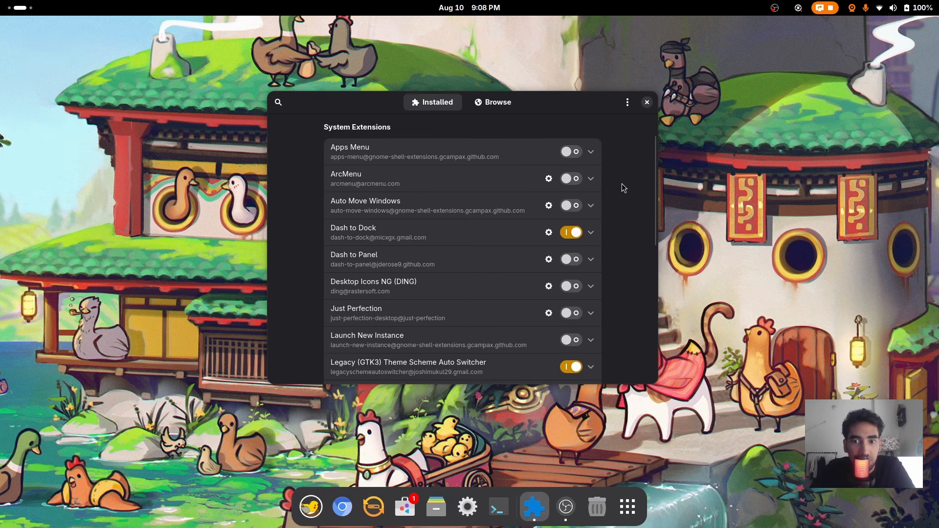
scroll(624, 189, down, 3)
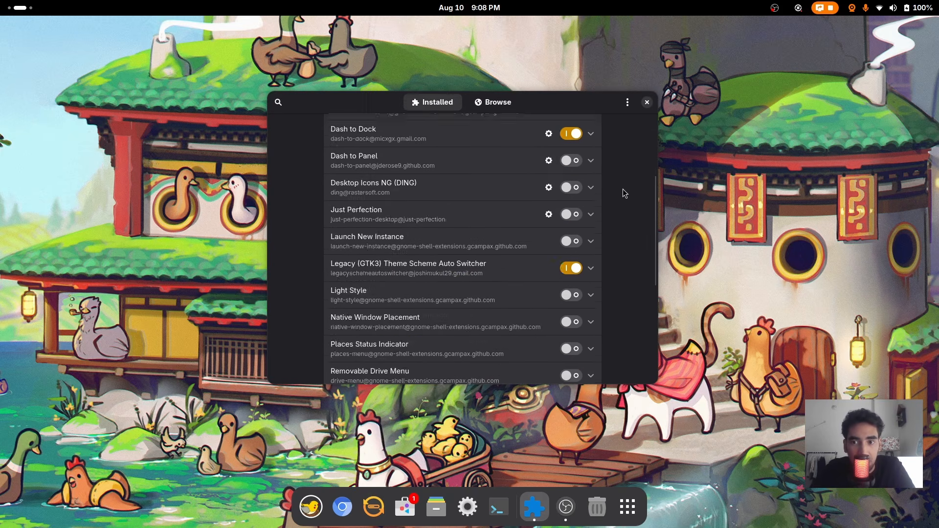
scroll(625, 191, up, 5)
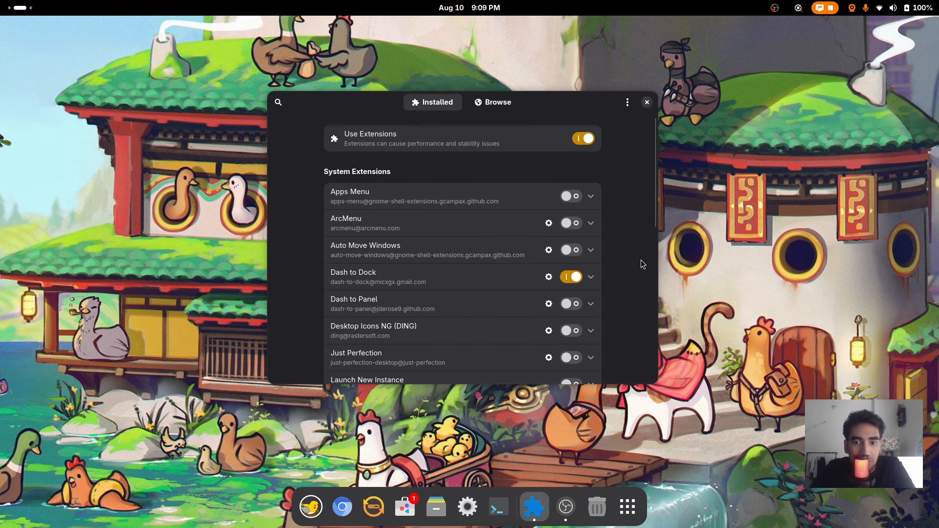
scroll(641, 260, down, 1)
Turn Dash to Panel on, switch it back off, and close Extension Manager
click(571, 271)
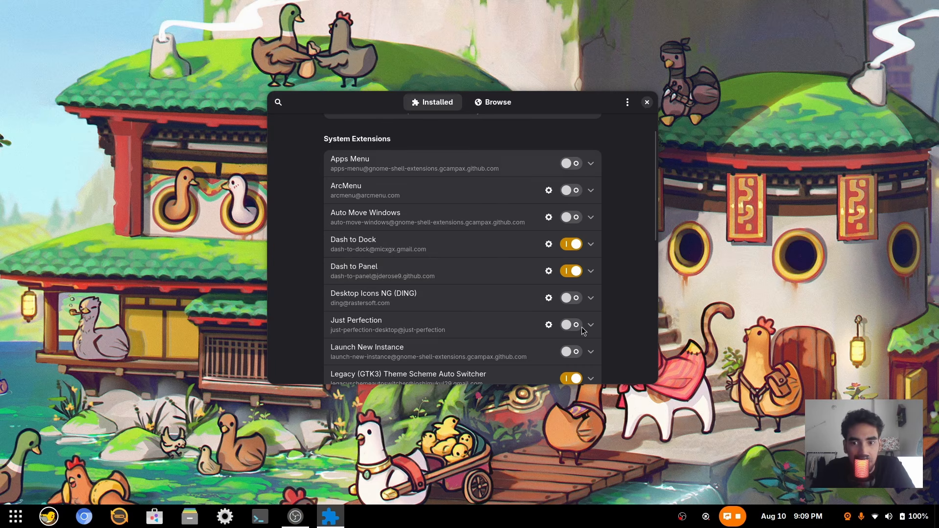
click(569, 272)
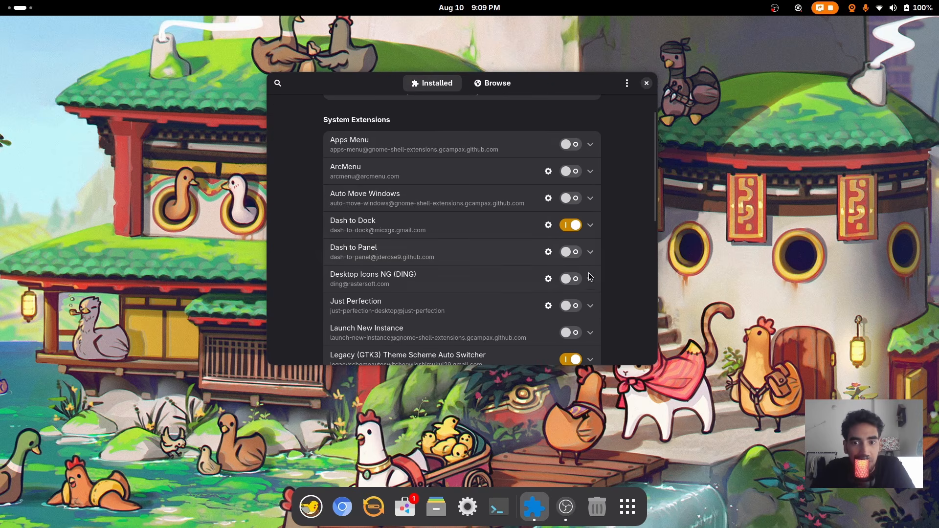
click(647, 83)
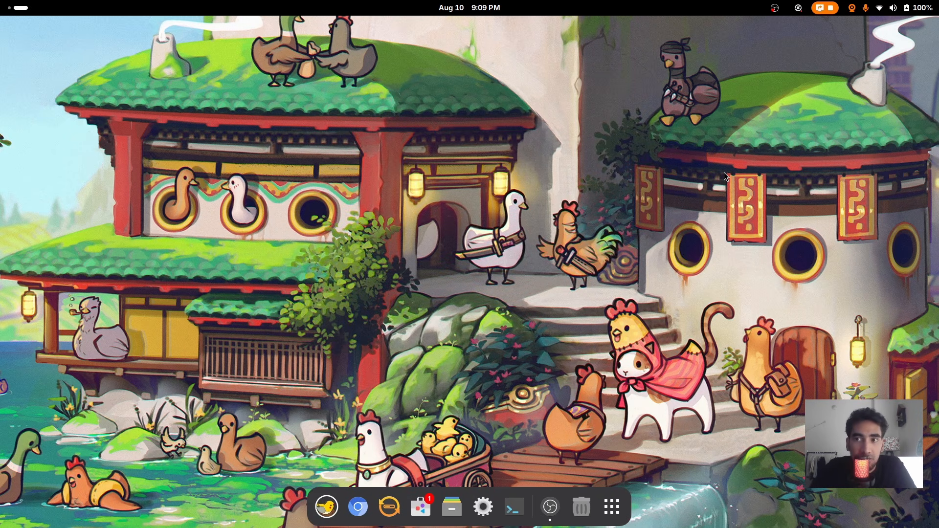
Launch Extension Manager via an 'ex' search and enable the System Monitor extension
click(622, 504)
text(ex)
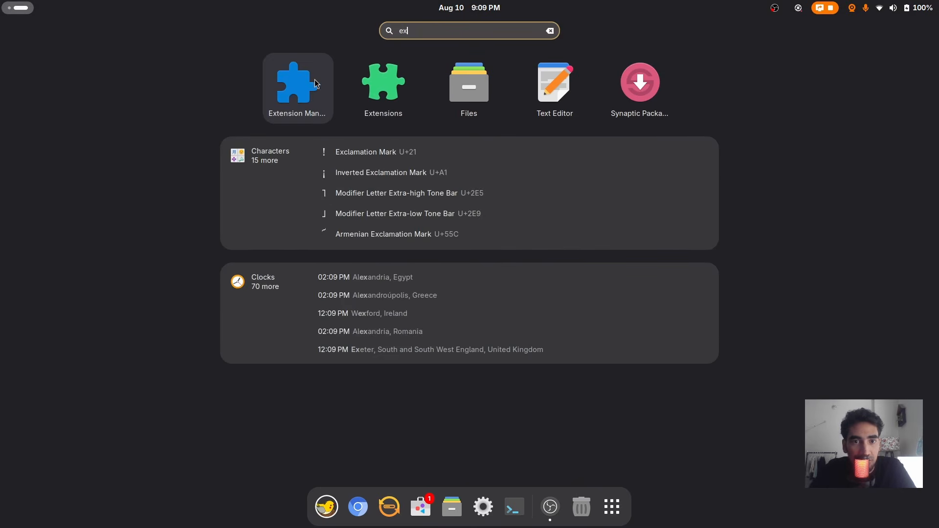
click(316, 83)
scroll(611, 287, down, 8)
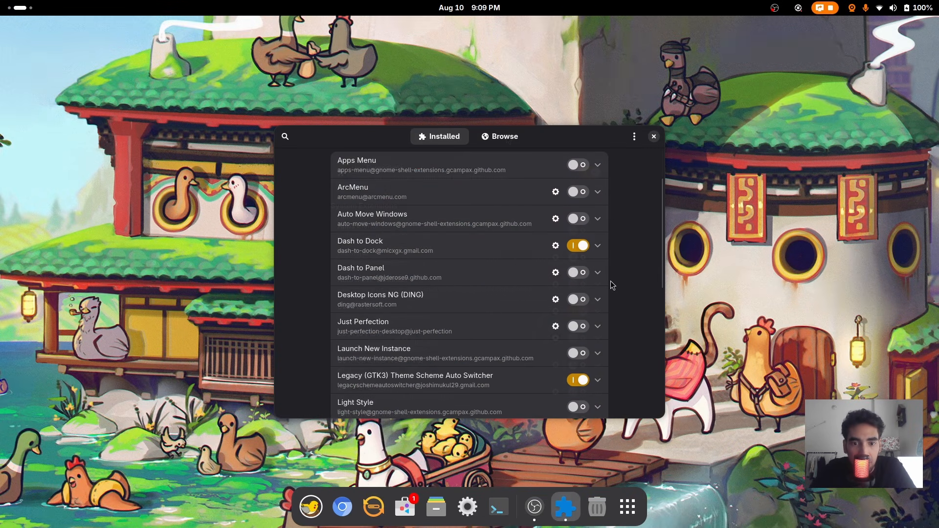
scroll(615, 289, down, 4)
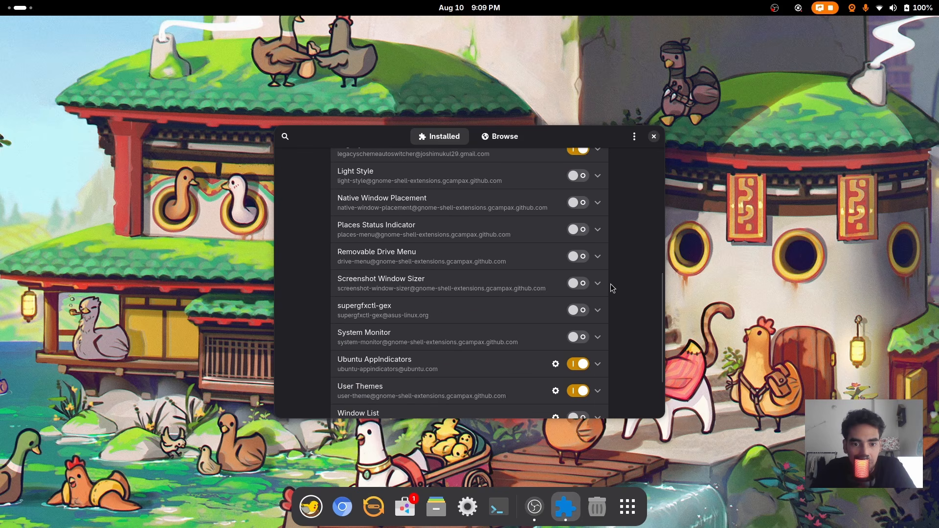
click(580, 343)
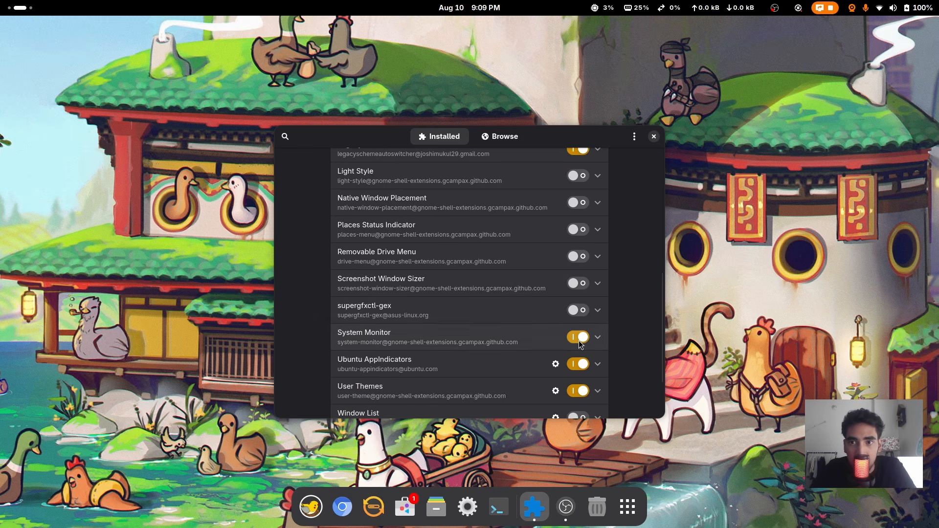
Hide the swap, download and upload readouts from the System Monitor top-bar indicator
click(698, 13)
click(637, 86)
click(669, 9)
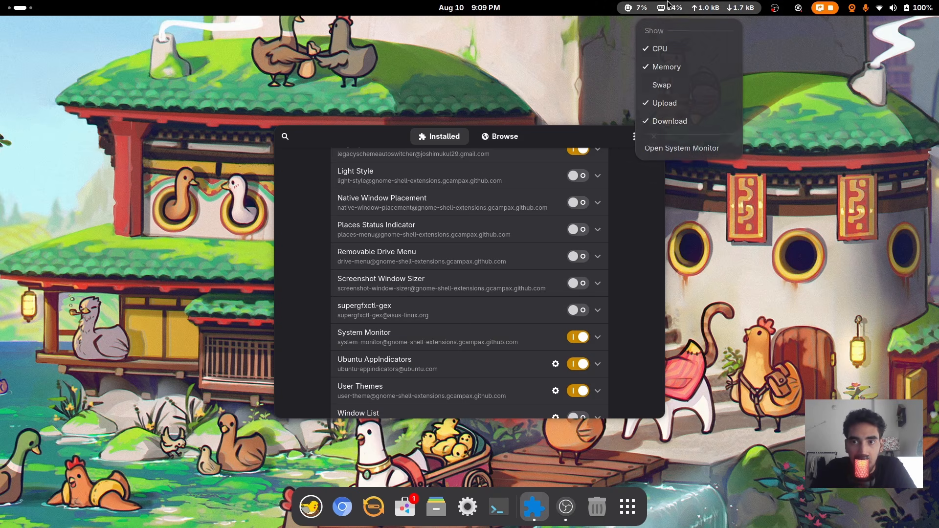
click(661, 126)
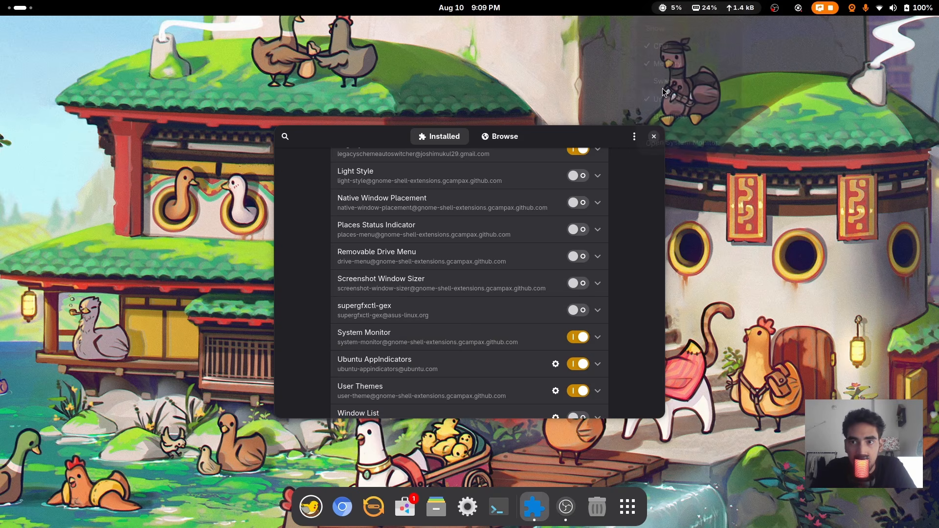
click(677, 9)
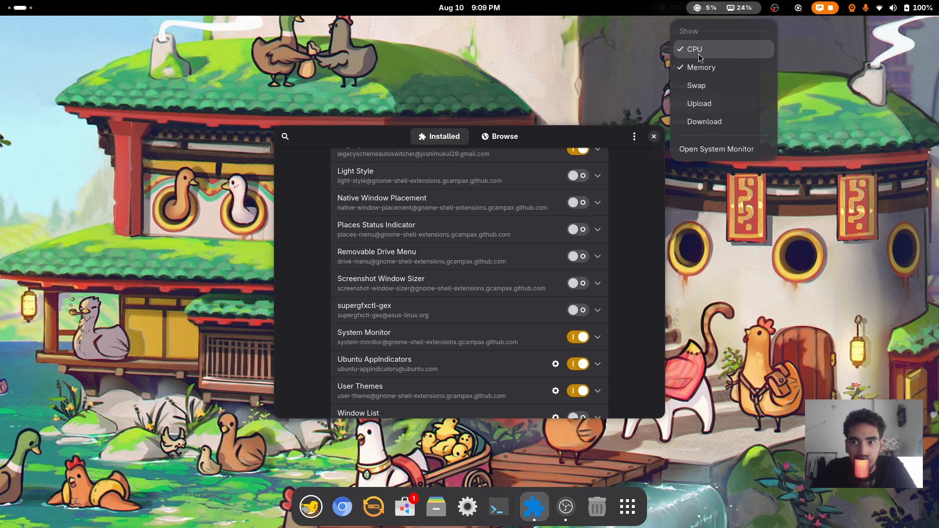
click(809, 85)
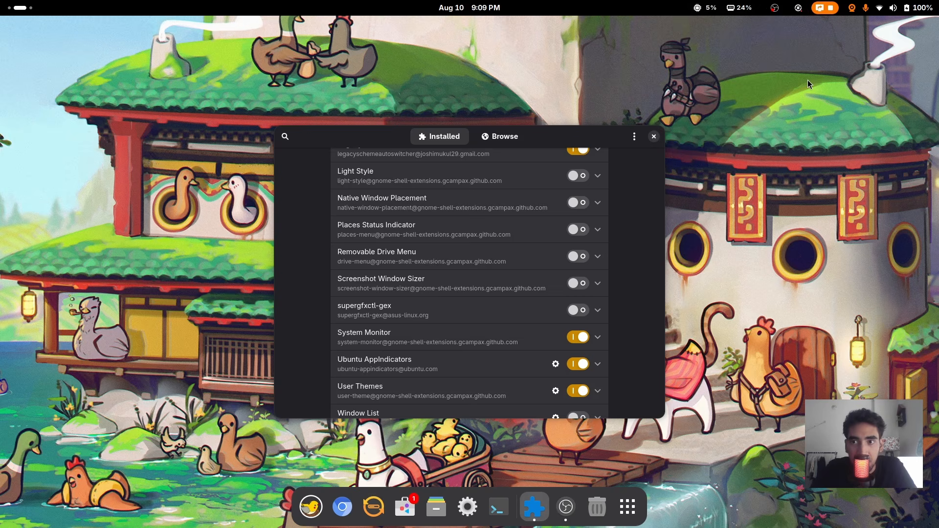
Close Extension Manager and launch Files from the dock
scroll(632, 199, up, 10)
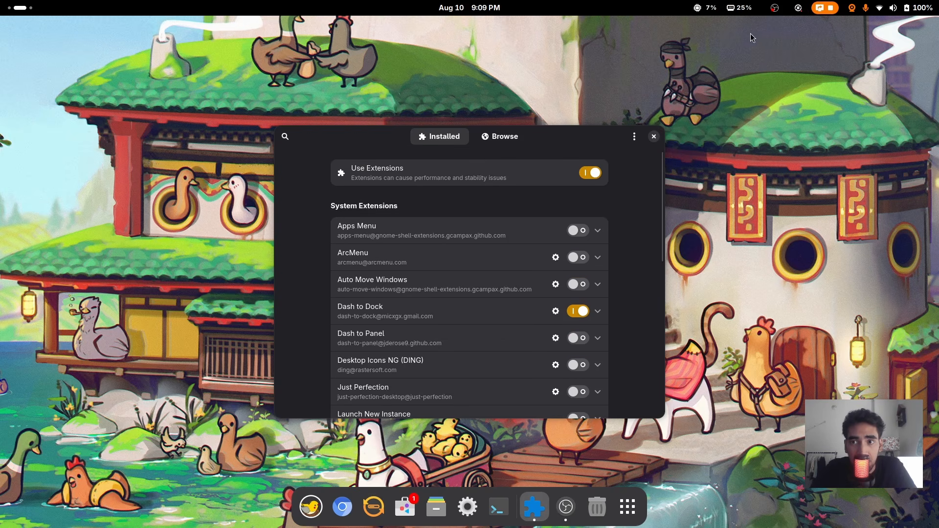
click(654, 137)
click(452, 507)
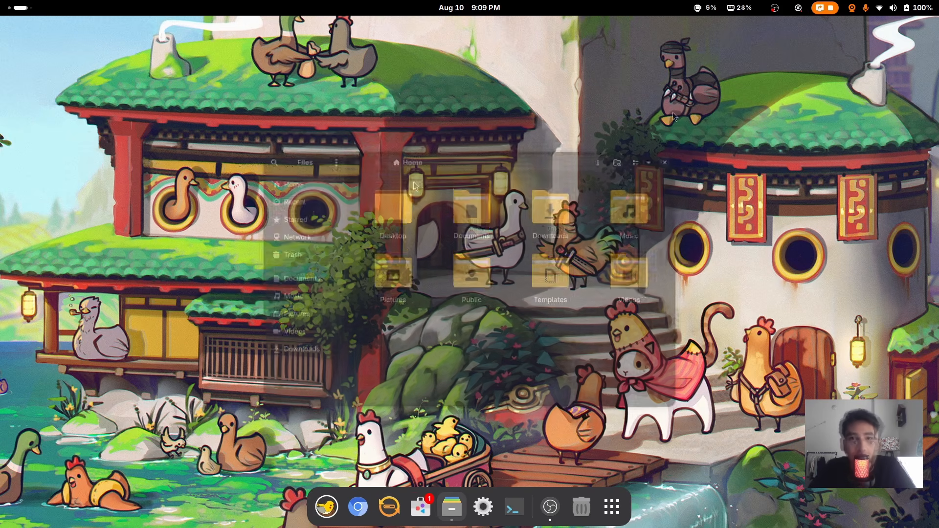
Reposition the Files window and go into the Downloads folder
drag(570, 161, 431, 140)
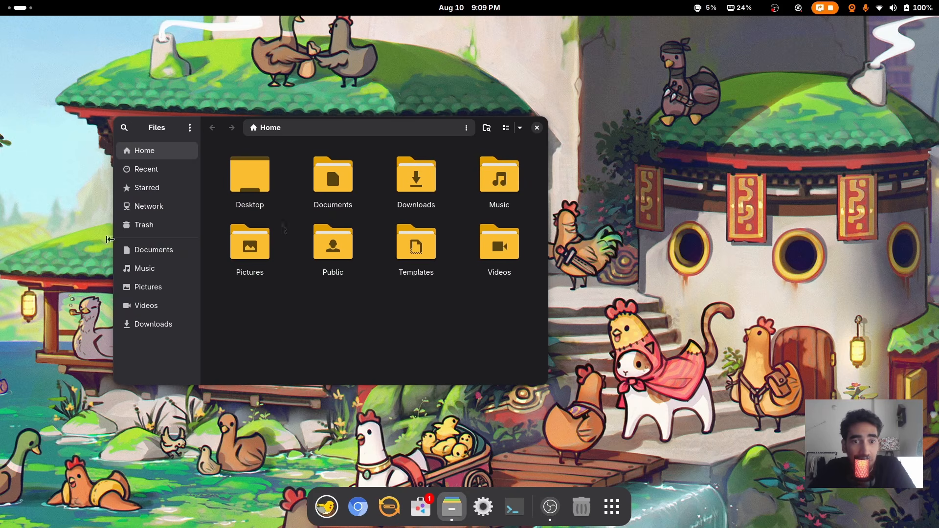
drag(307, 135, 309, 123)
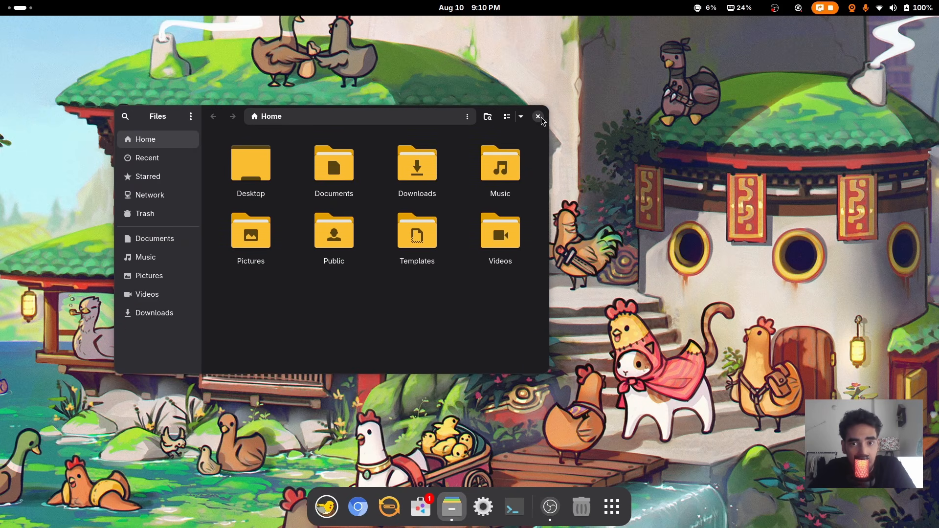
drag(395, 118, 511, 128)
double_click(538, 176)
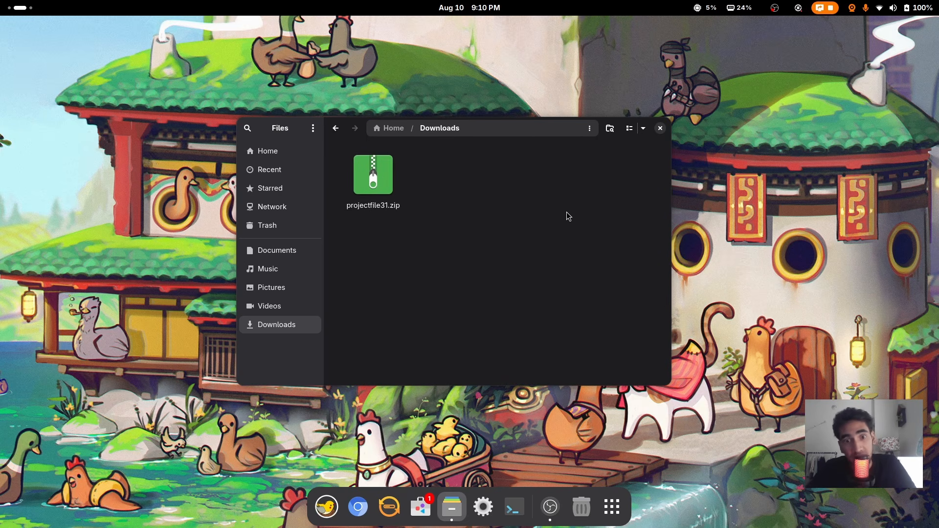
Extract projectfile31.zip and open the downloadlinks file inside the projectfile31 folder
double_click(391, 189)
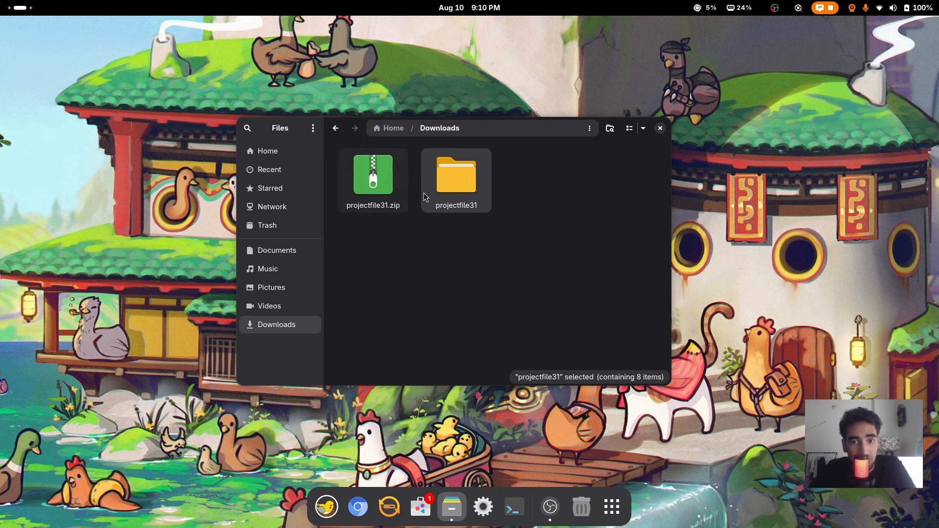
double_click(449, 171)
scroll(574, 230, down, 3)
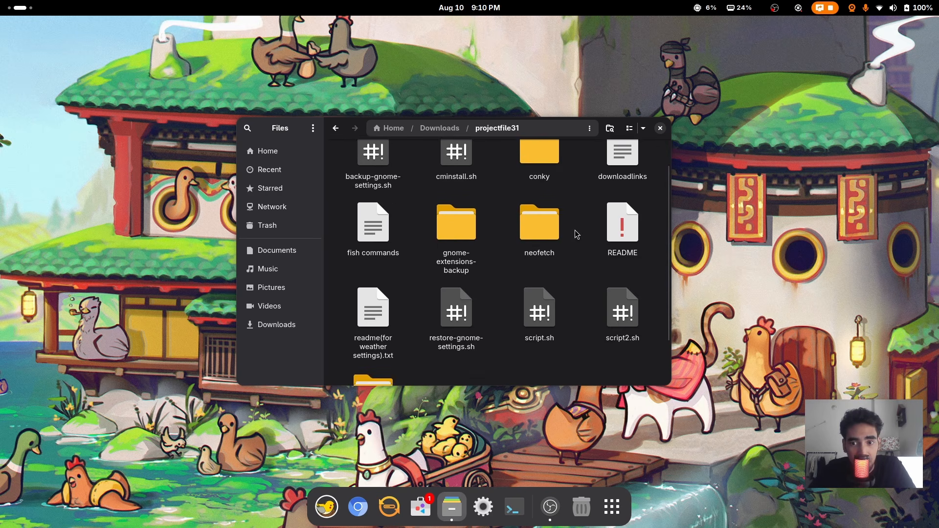
scroll(562, 318, up, 2)
scroll(565, 318, up, 2)
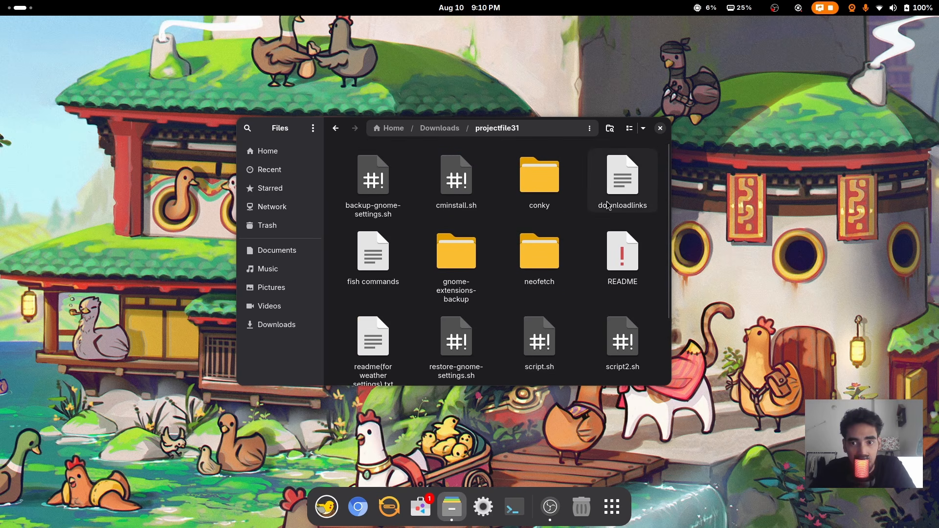
double_click(612, 177)
Copy the gnome-look theme link and paste it into the web browser
triple_click(430, 189)
key(ctrl+c)
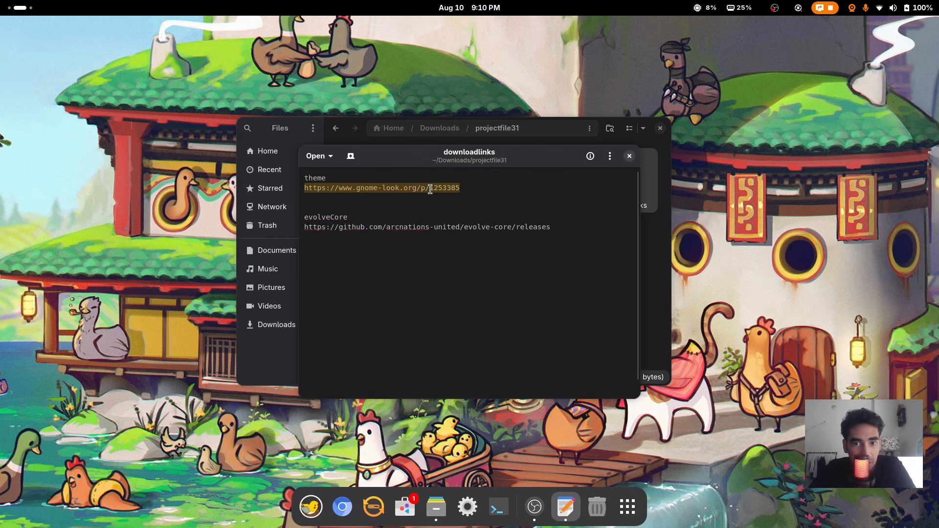
click(343, 507)
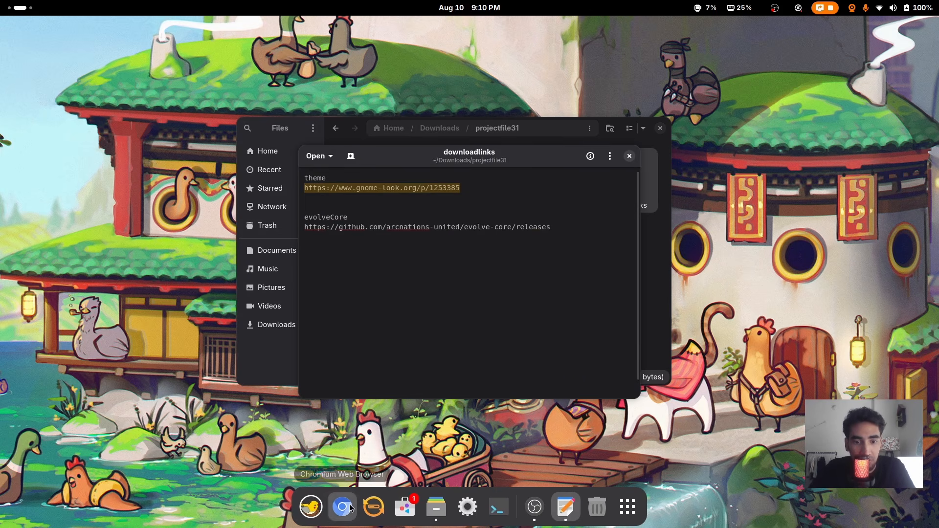
key(ctrl+v)
Load the gnome-look theme page and open the GitHub releases link in a new tab
key(Return)
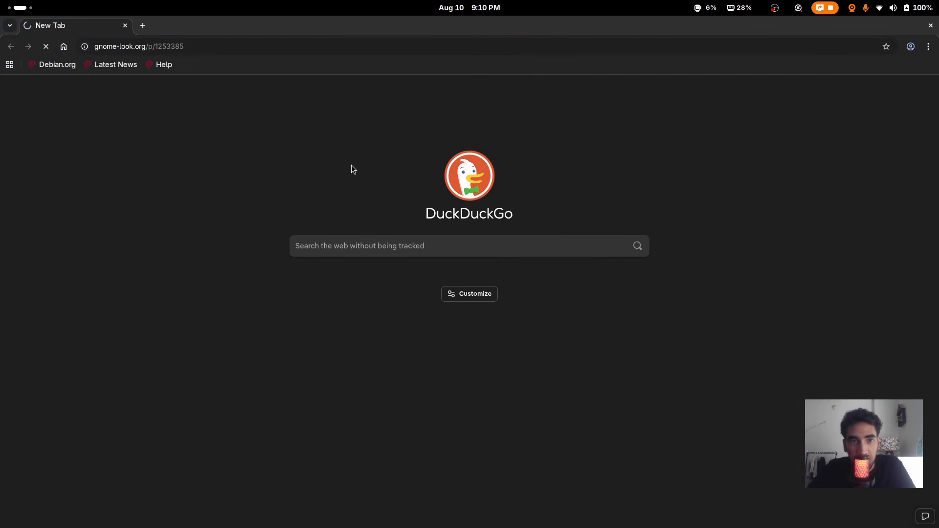
double_click(402, 33)
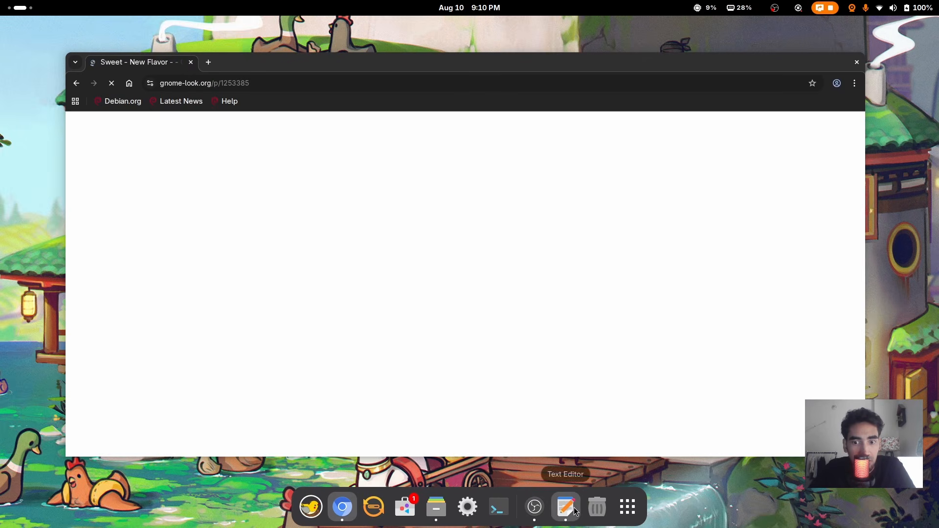
click(574, 509)
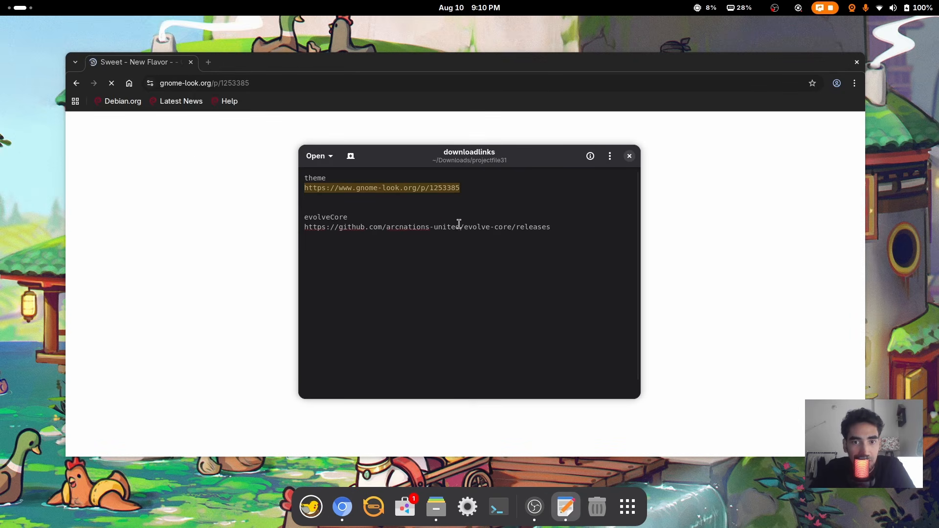
triple_click(429, 225)
key(ctrl+c)
click(208, 64)
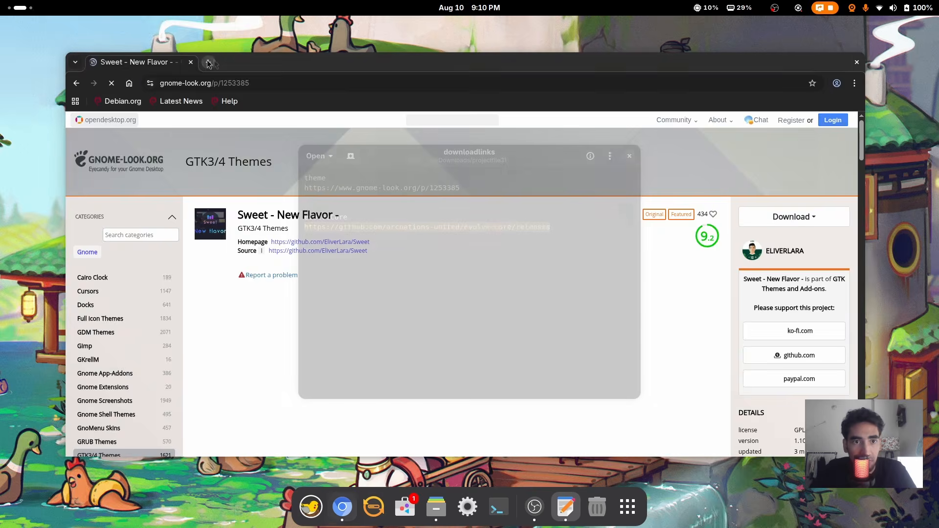
key(ctrl+v)
key(Return)
Download Sweet-Dark-v40.tar.xz from the Sweet theme's file list
click(157, 69)
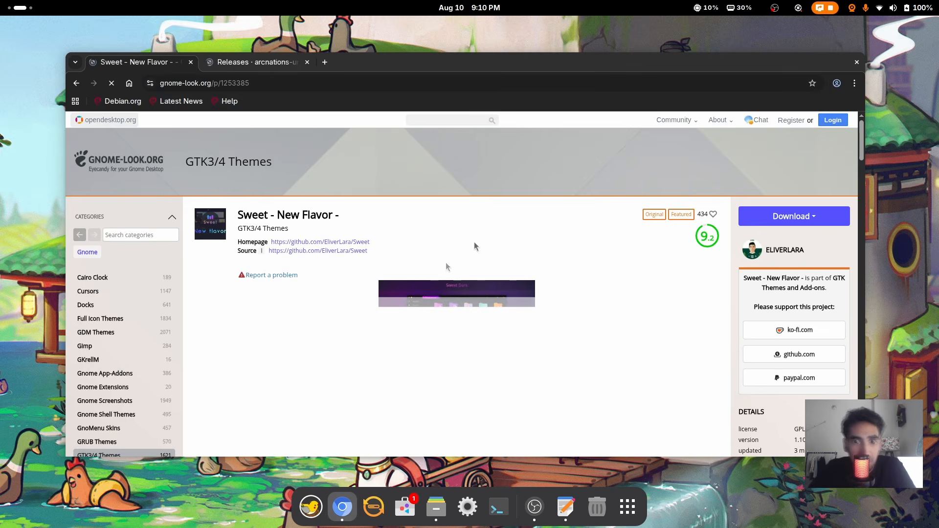
scroll(280, 282, down, 5)
click(279, 269)
scroll(440, 267, down, 3)
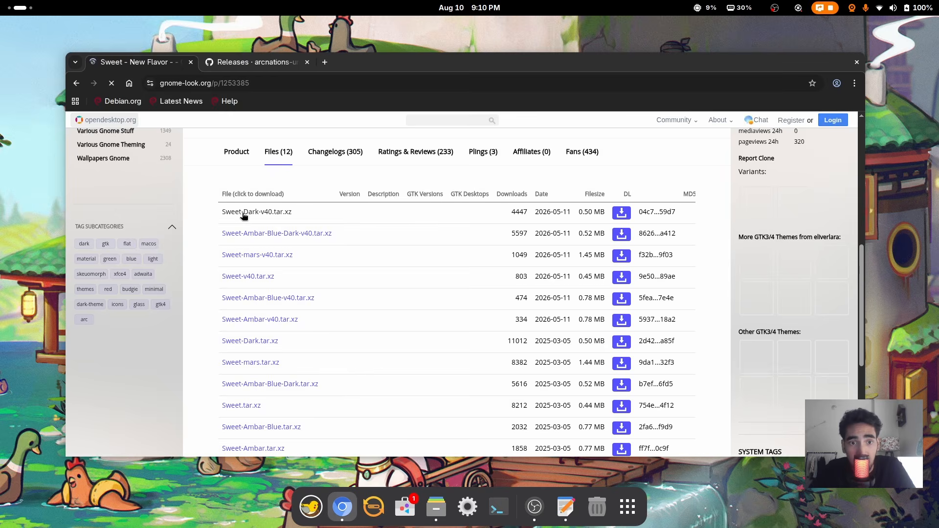
click(244, 213)
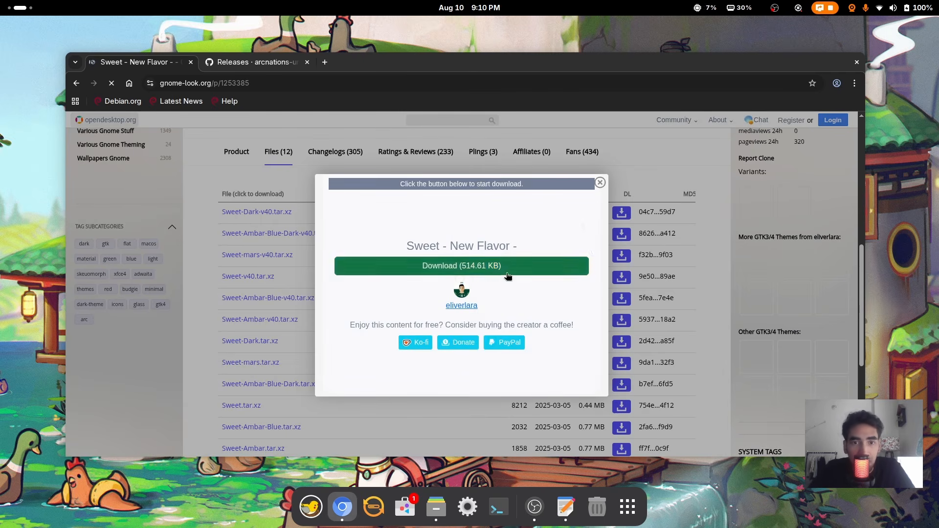
click(497, 270)
Download EvolveCore-v1.7.zip from GitHub, then close the browser and the downloadlinks viewer
click(270, 62)
scroll(469, 245, down, 8)
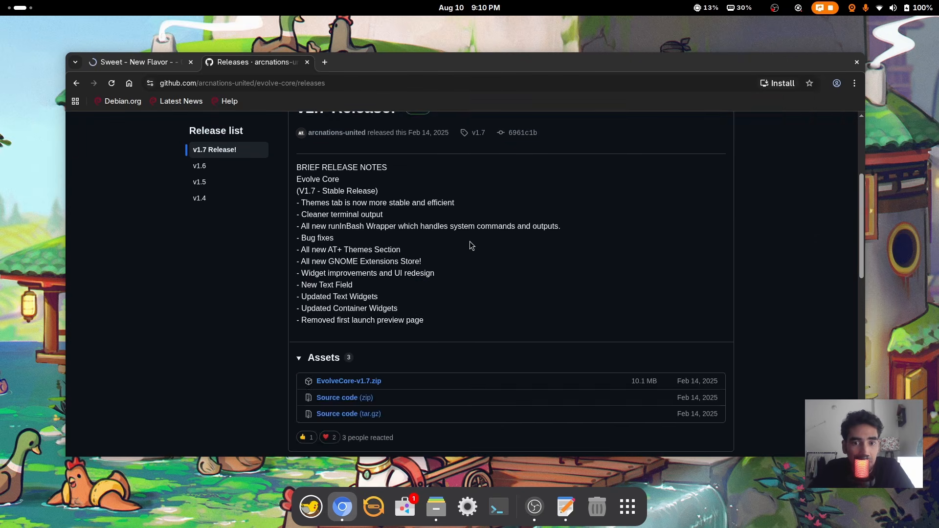
scroll(535, 258, up, 3)
click(338, 264)
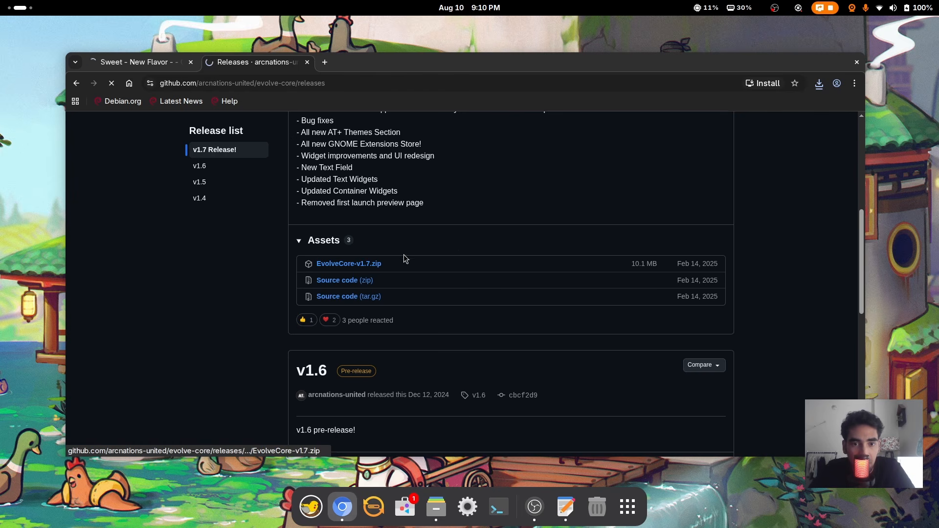
click(114, 66)
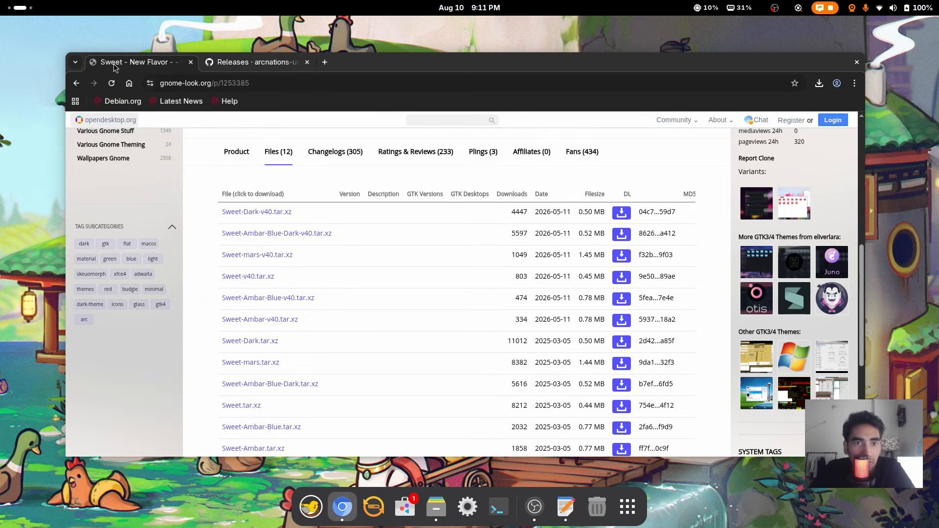
click(857, 62)
click(639, 148)
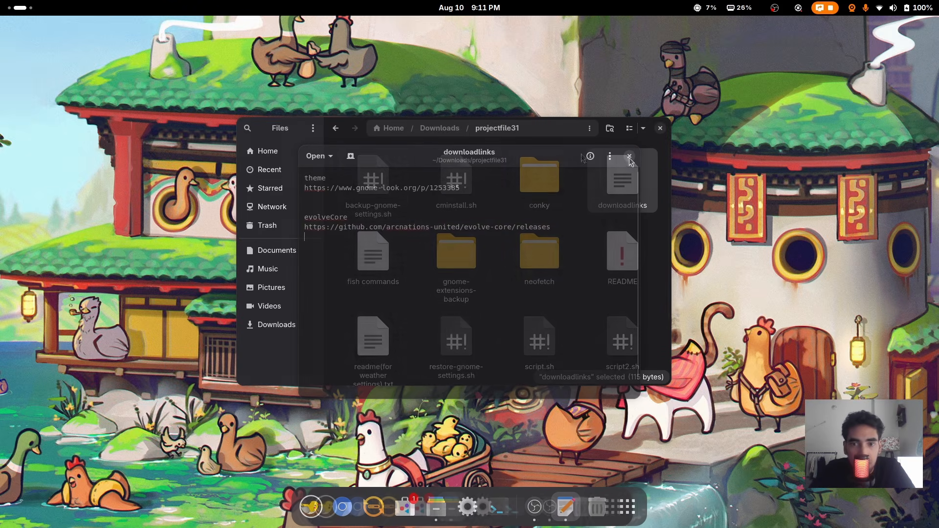
In Downloads, trash the extracted zip archive and the Sweet-Dark-v40.tar.xz archive
click(268, 153)
double_click(543, 171)
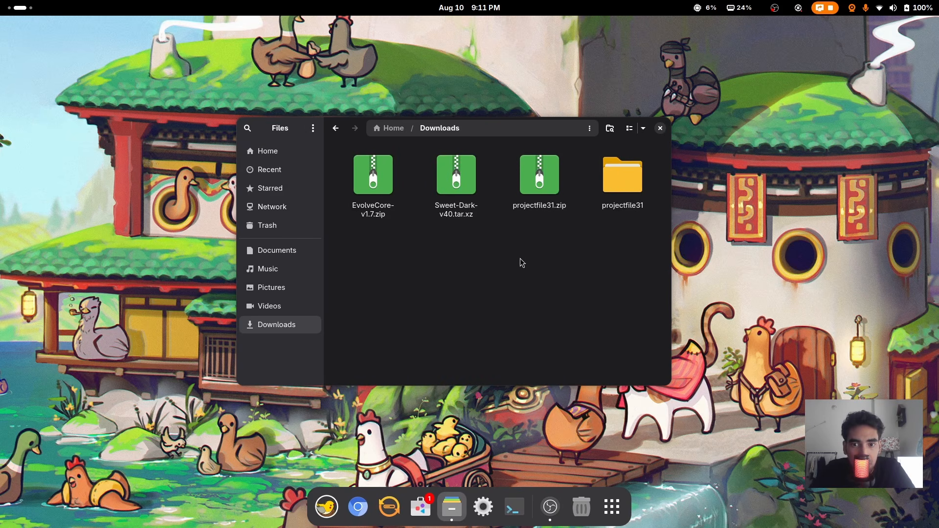
click(540, 176)
key(Delete)
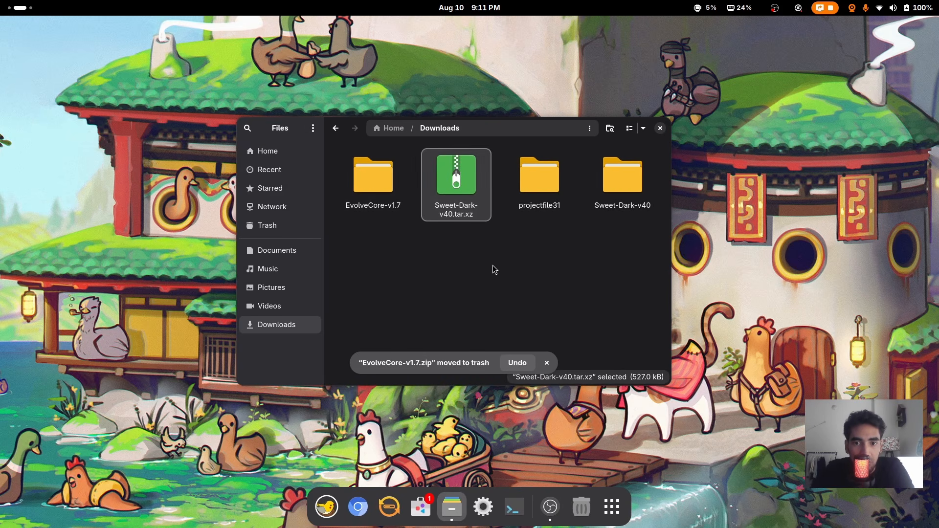
key(Delete)
click(552, 363)
Open Home in a separate window, show its hidden files, then close it
right_click(268, 153)
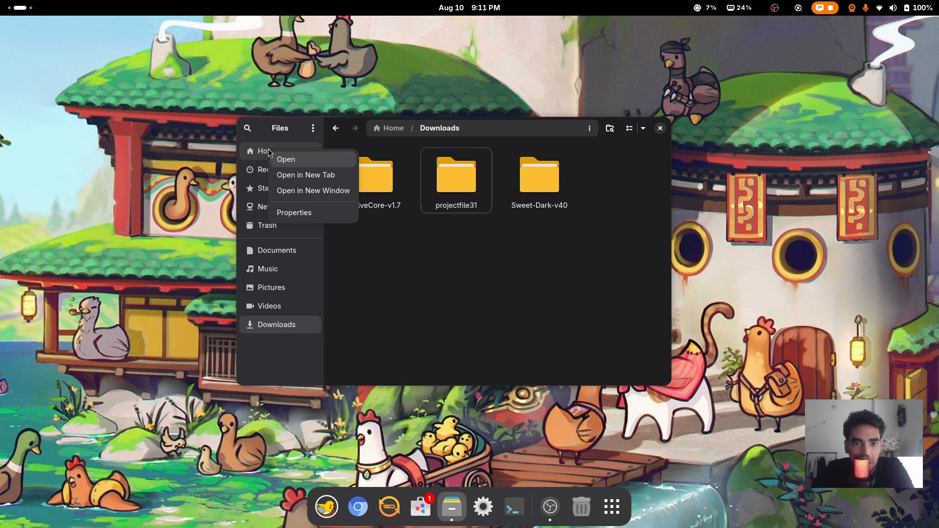
click(313, 190)
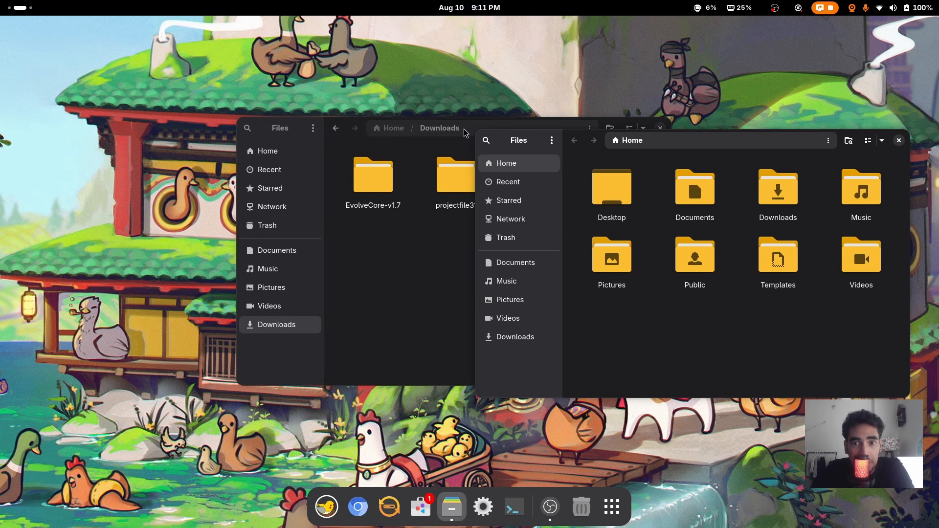
click(882, 132)
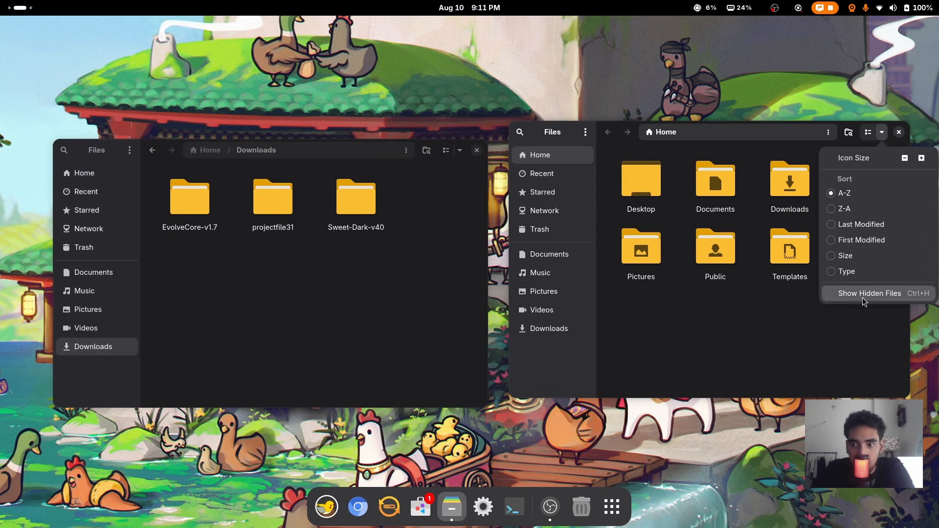
click(838, 292)
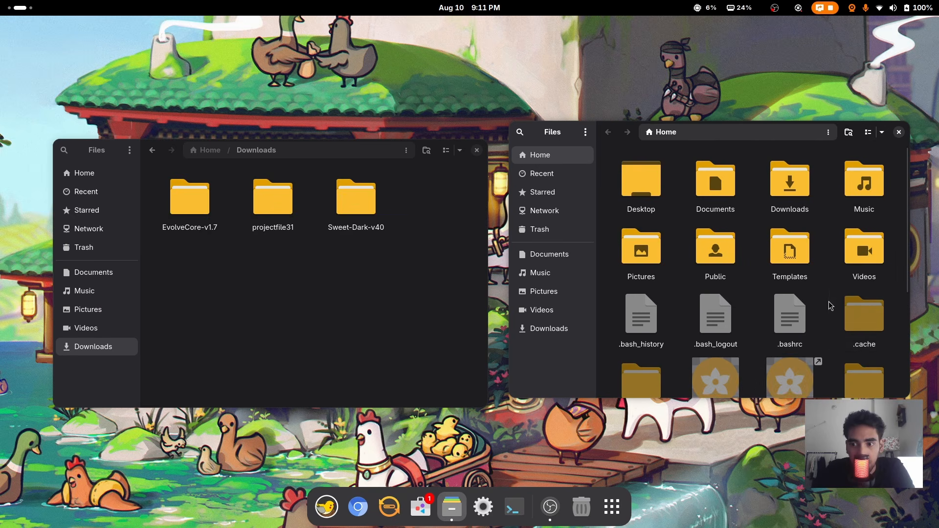
scroll(831, 306, down, 5)
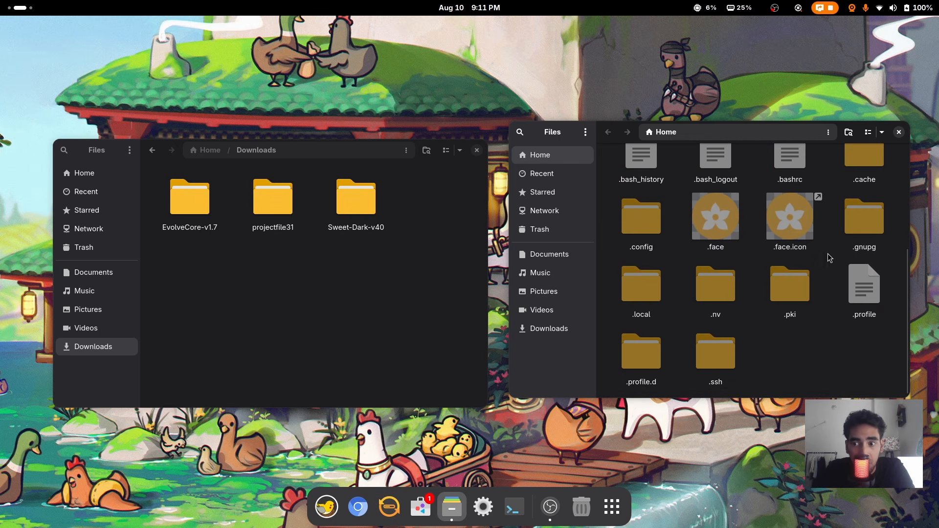
click(899, 132)
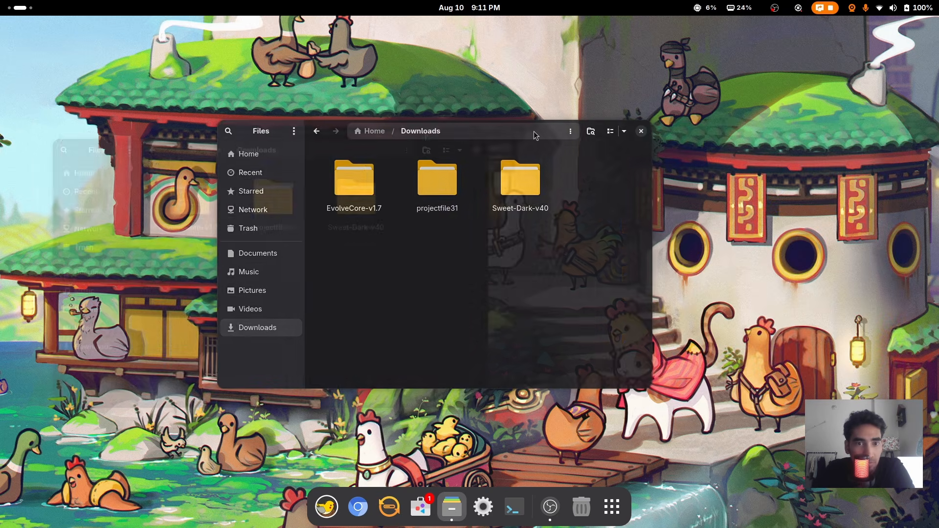
Return to Downloads > projectfile31, dismiss the background menu, and start a new terminal
key(alt+Up)
double_click(537, 198)
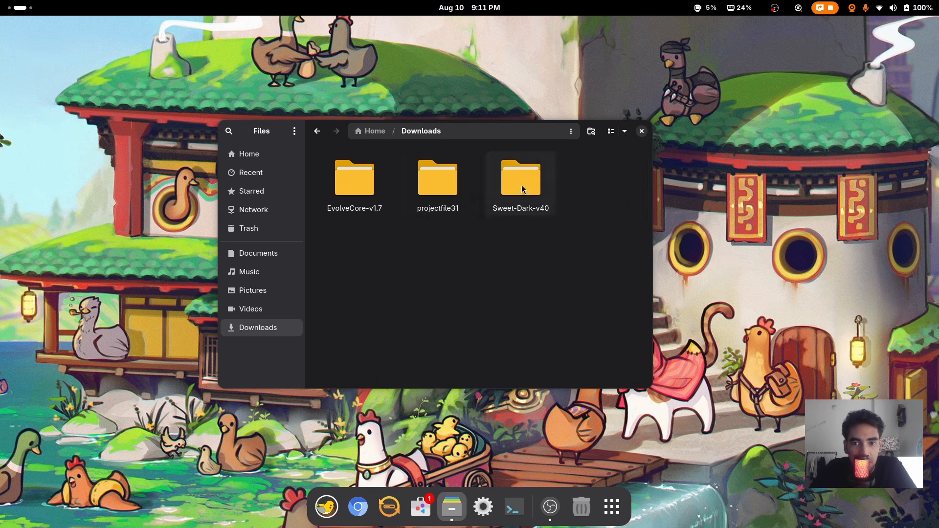
double_click(438, 179)
scroll(521, 269, down, 2)
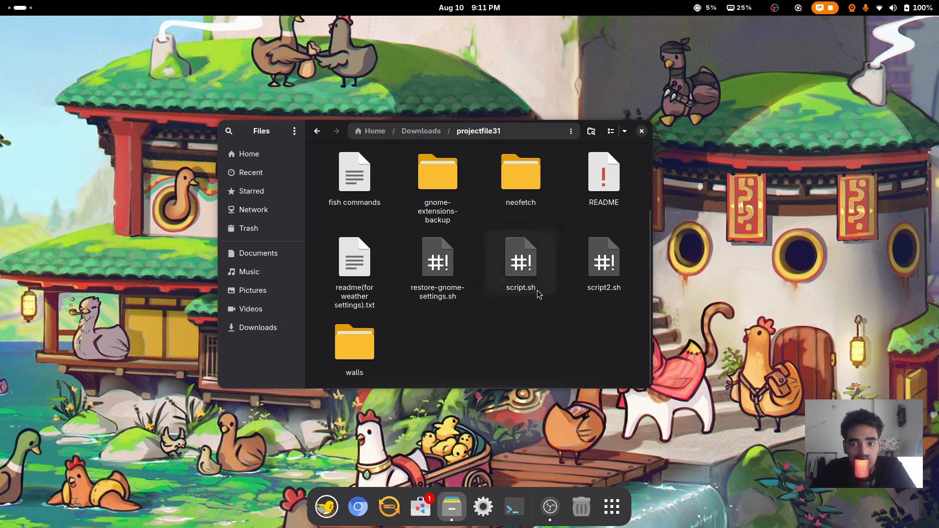
right_click(538, 336)
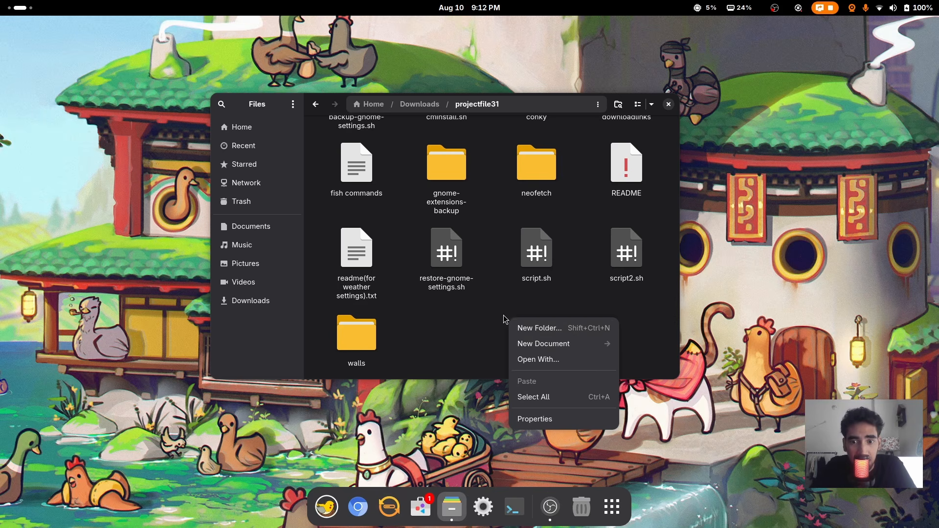
click(504, 339)
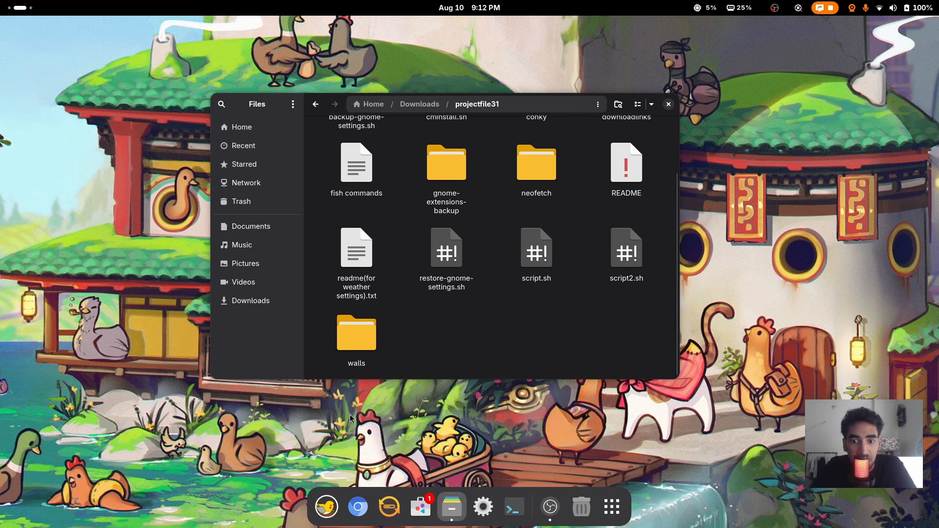
click(530, 510)
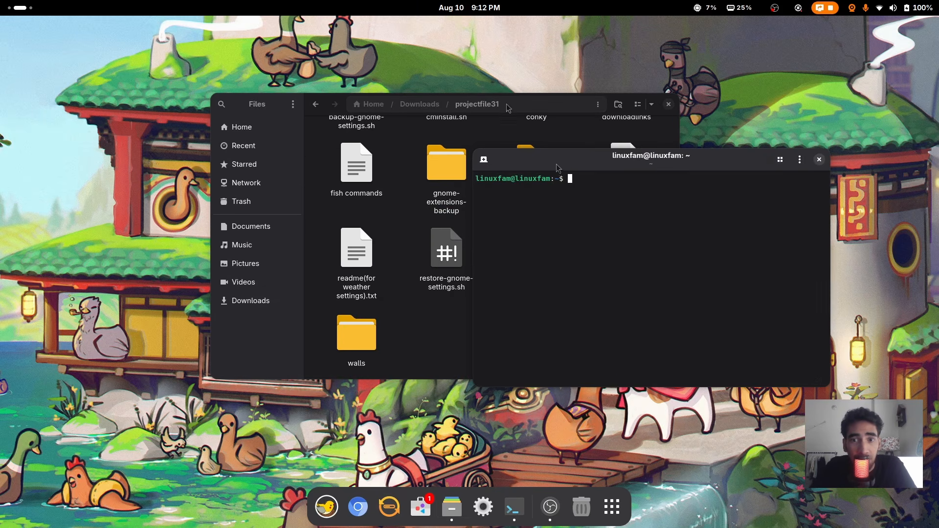
Install nautilus-extension-gnome-terminal with sudo apt, confirming with y
drag(579, 161, 558, 170)
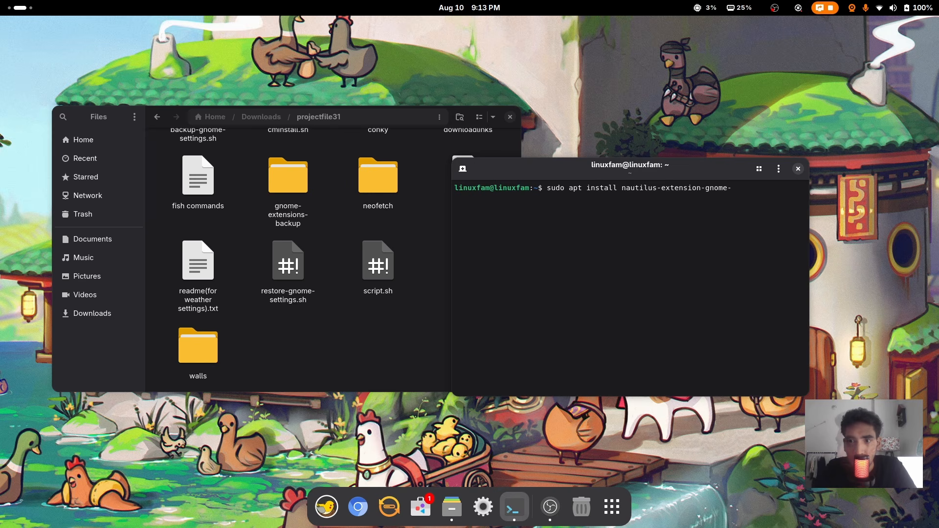
key(Return)
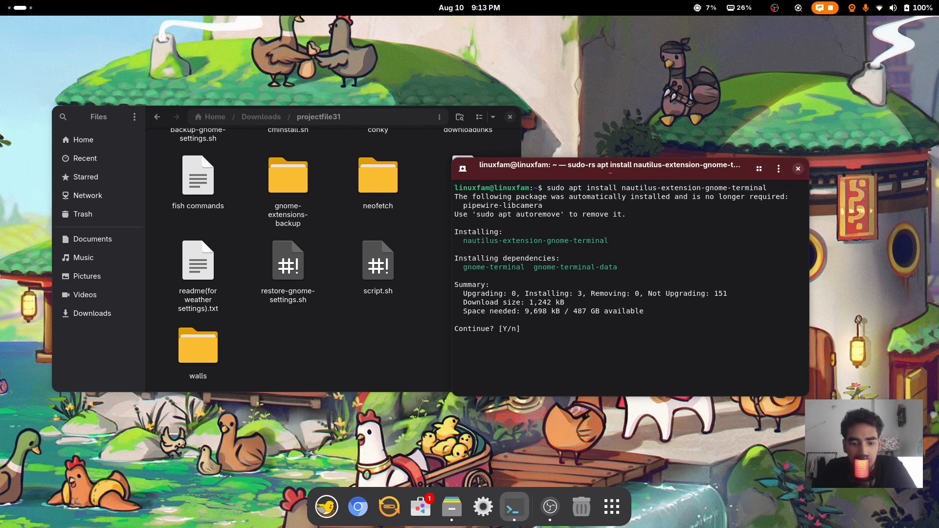
text(y)
key(Return)
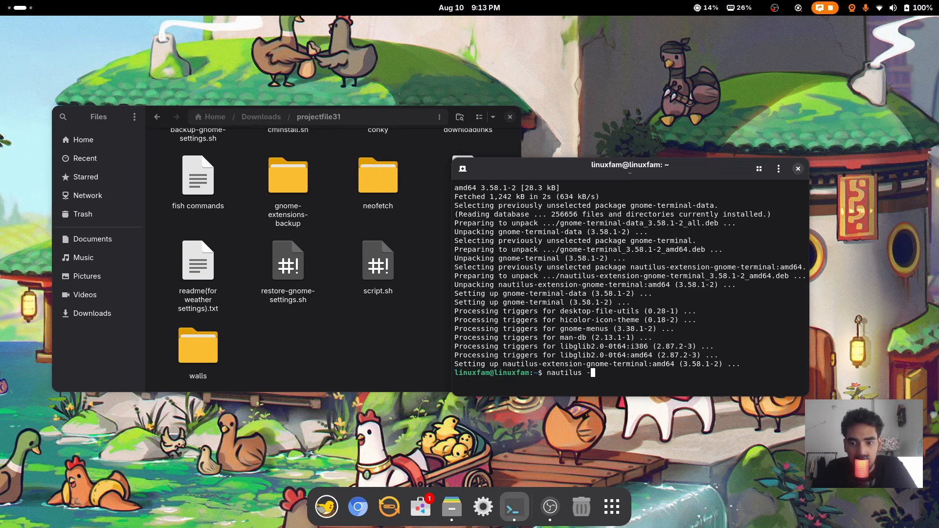
Quit Files with nautilus -q, close the terminal, and relaunch the file manager
key(Return)
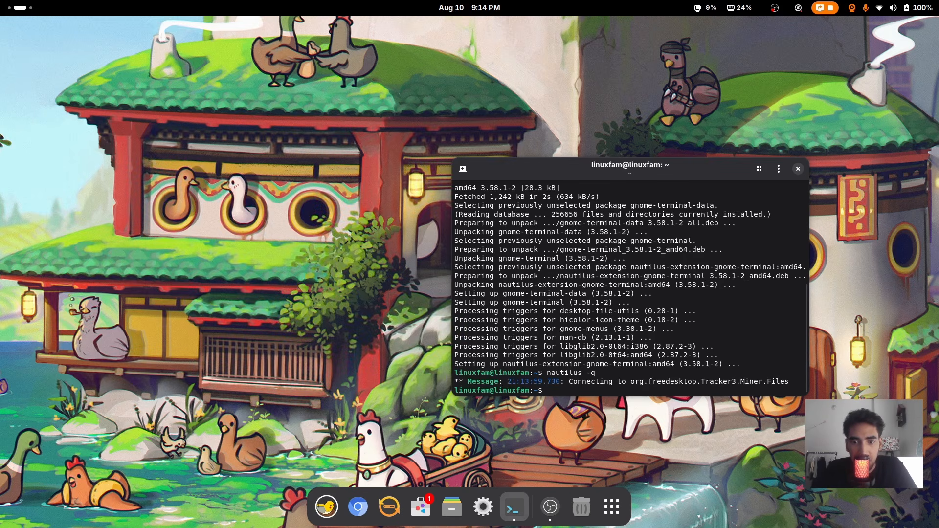
click(799, 170)
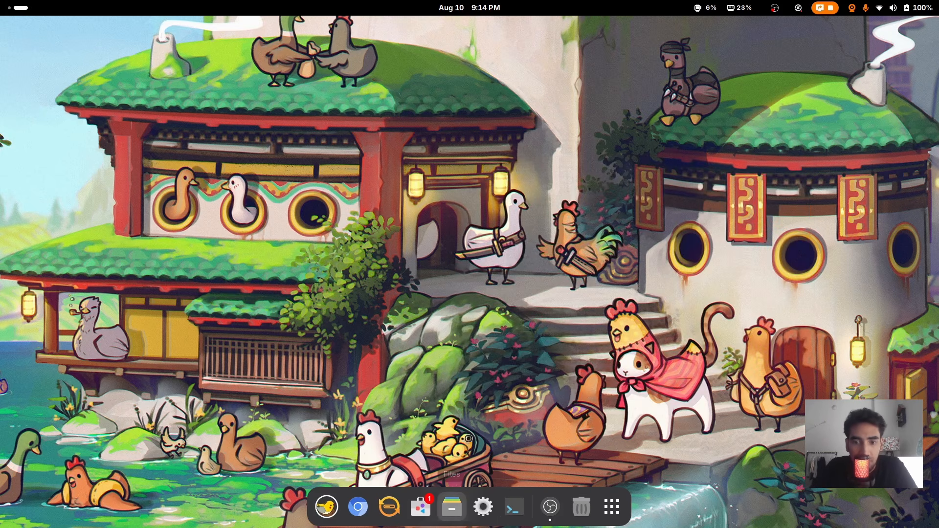
click(451, 507)
Open a terminal in projectfile31 from the background menu and run chmod +x script.sh
double_click(489, 226)
scroll(538, 318, down, 3)
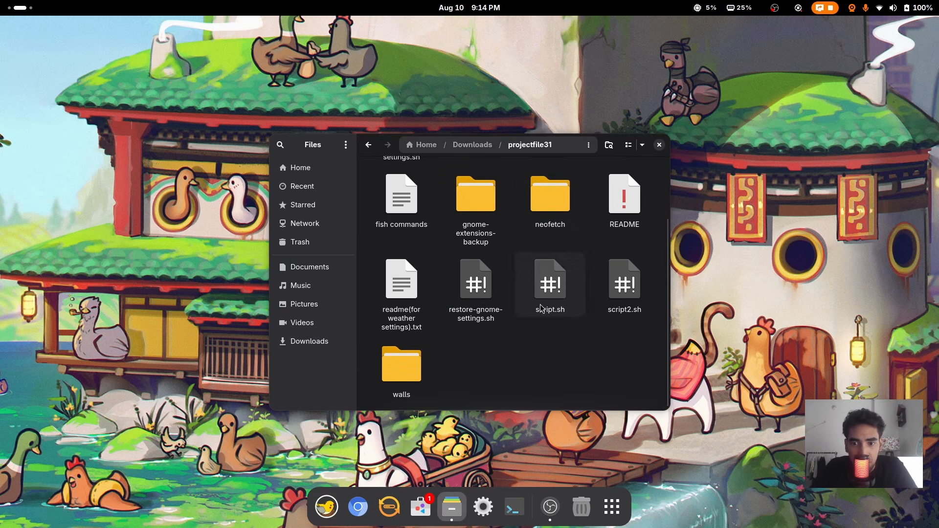
right_click(663, 358)
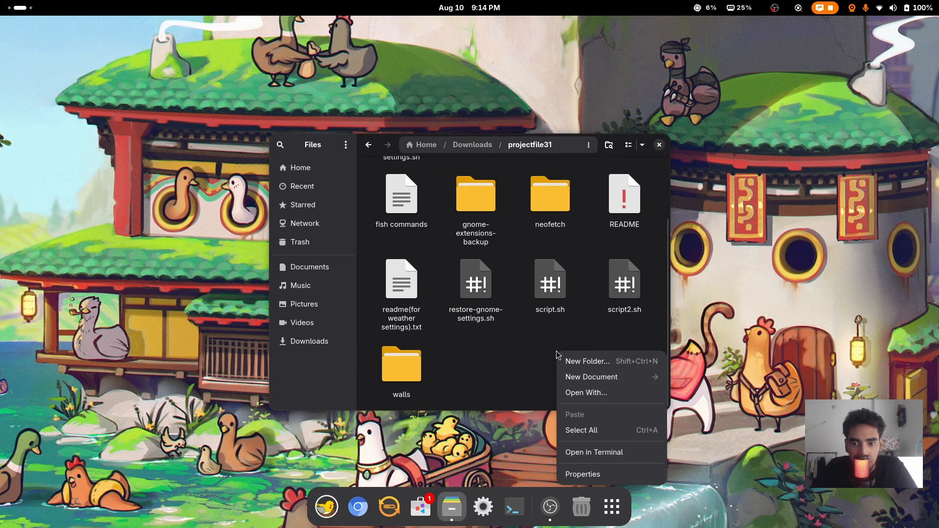
click(616, 452)
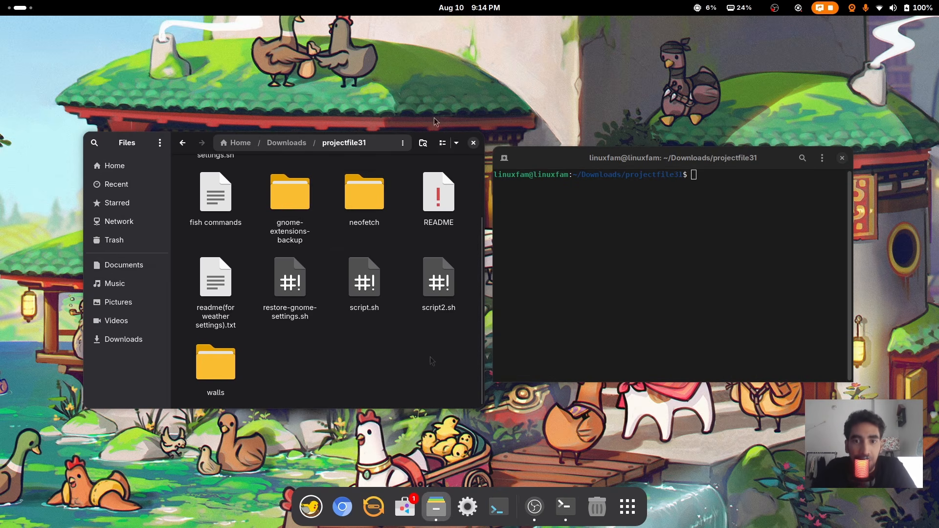
drag(685, 175, 580, 175)
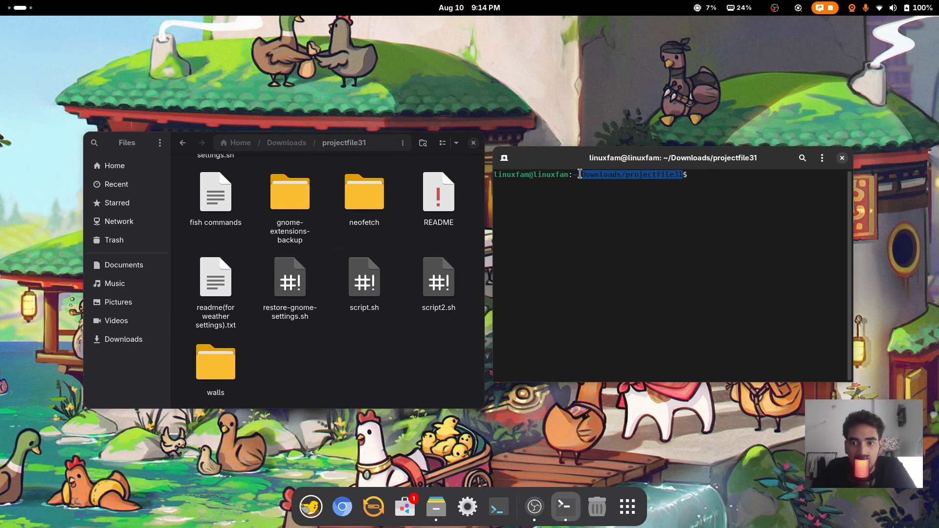
click(628, 178)
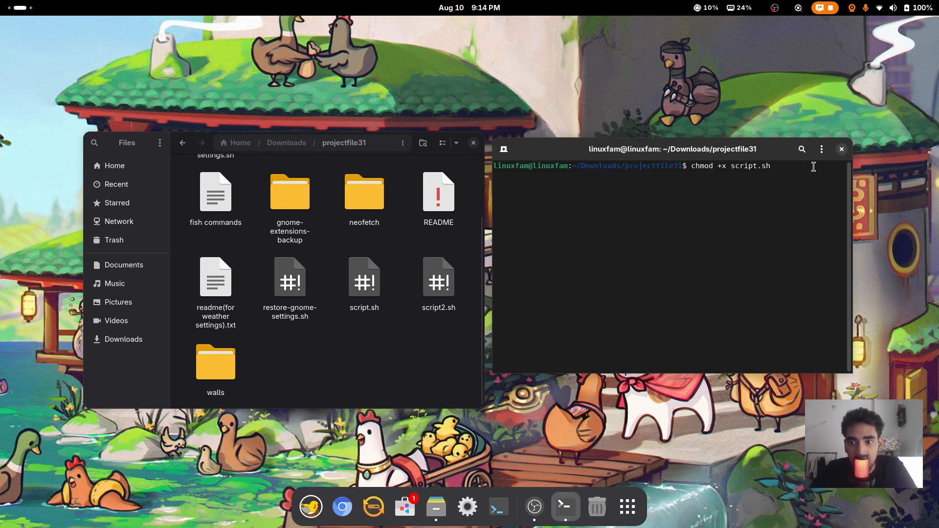
key(Return)
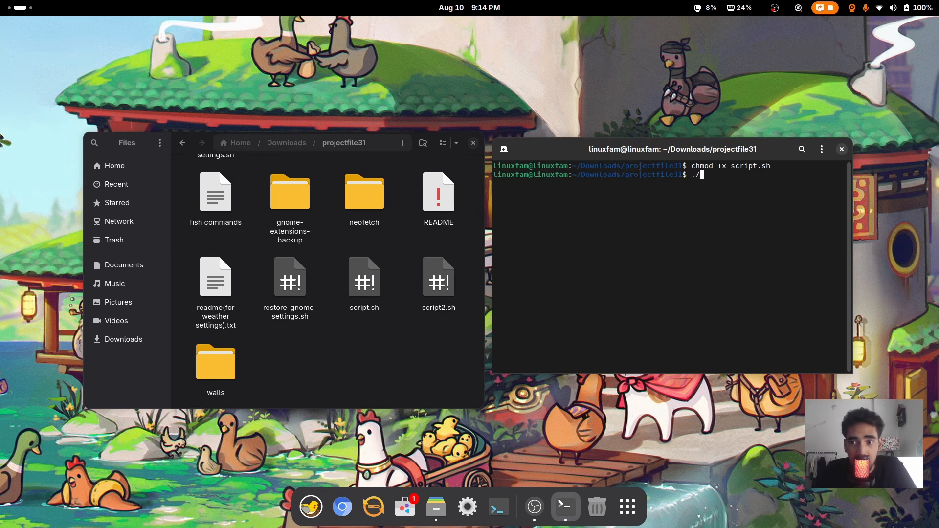
Run ./script.sh to install its packages, clear the screen, and return focus to Files
text(./script.sh)
key(Return)
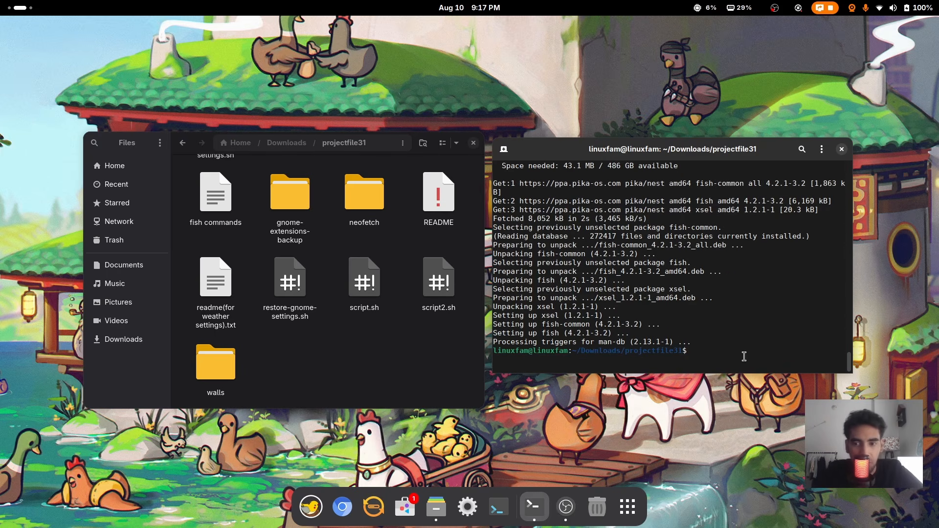
text(r)
key(Return)
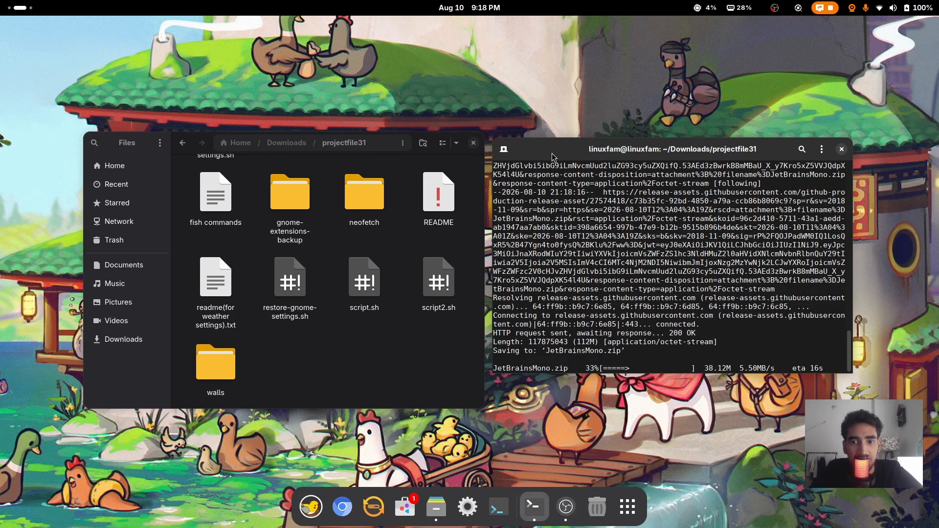
drag(557, 149, 551, 158)
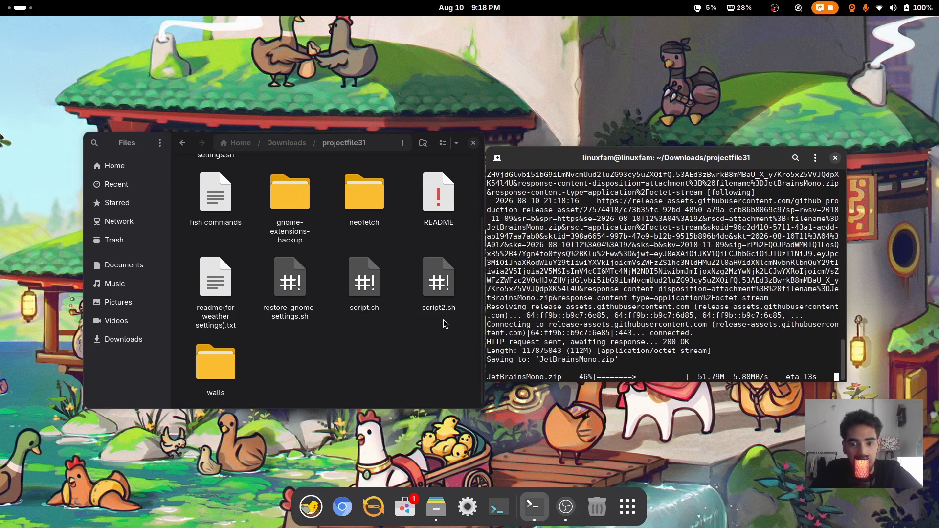
click(403, 339)
Inspect script2.sh and script.sh in Text Editor, then quit the editor
right_click(438, 277)
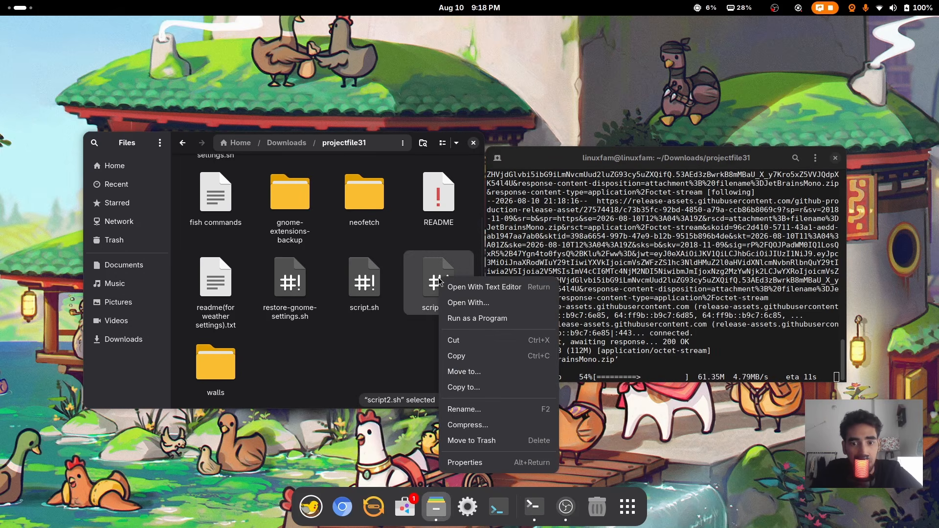
click(477, 288)
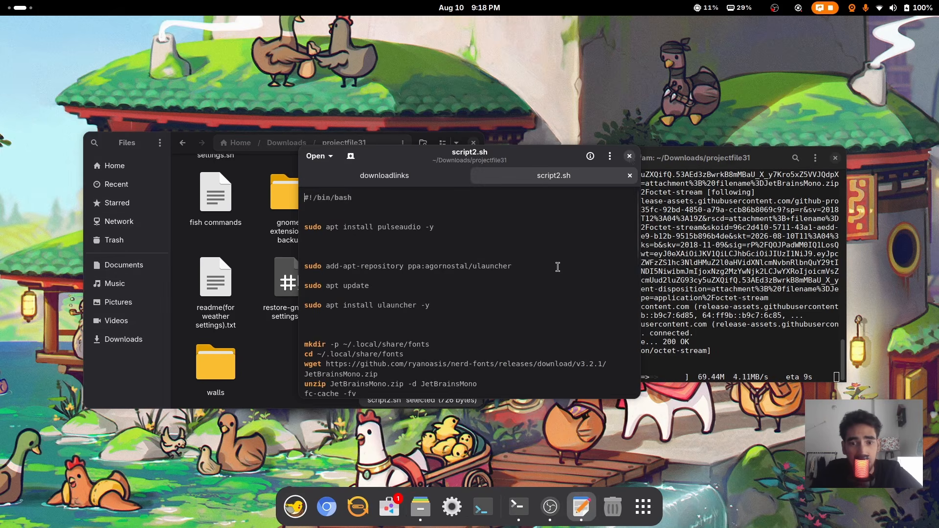
key(ctrl+q)
right_click(367, 277)
click(374, 281)
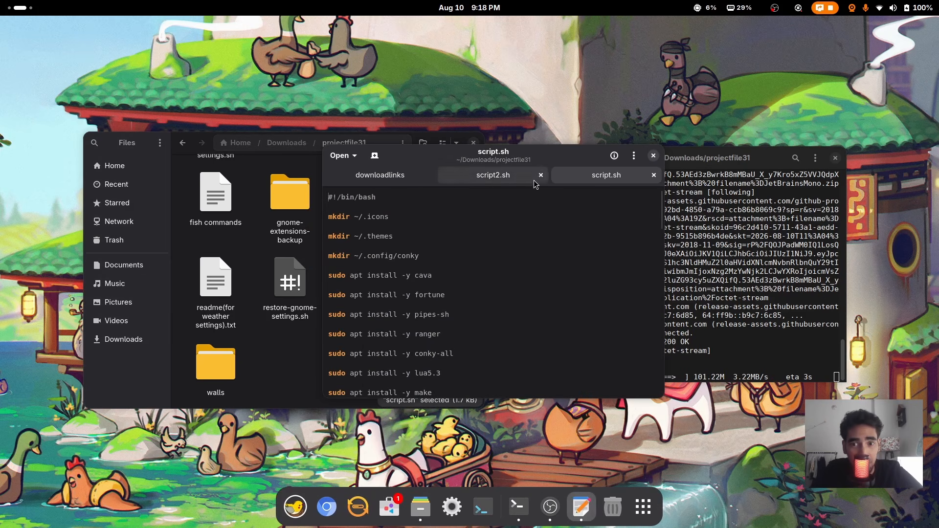
scroll(553, 244, down, 5)
scroll(561, 220, up, 5)
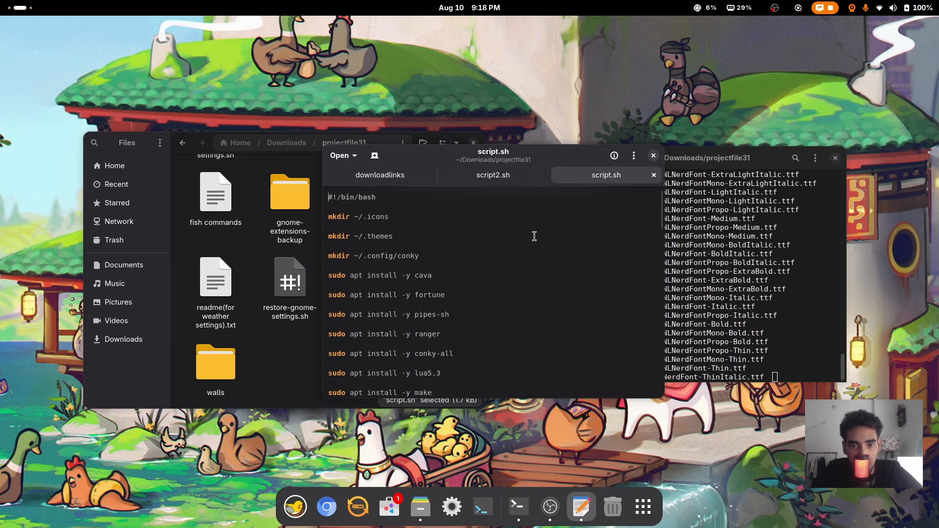
key(ctrl+q)
Close the terminal and navigate Files from Home into the Downloads folder
click(836, 160)
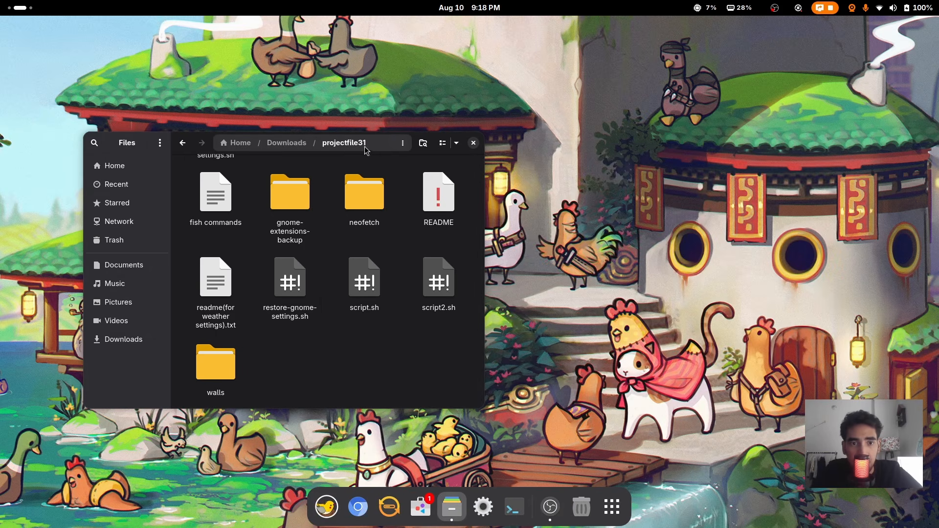
drag(127, 143, 256, 133)
click(270, 162)
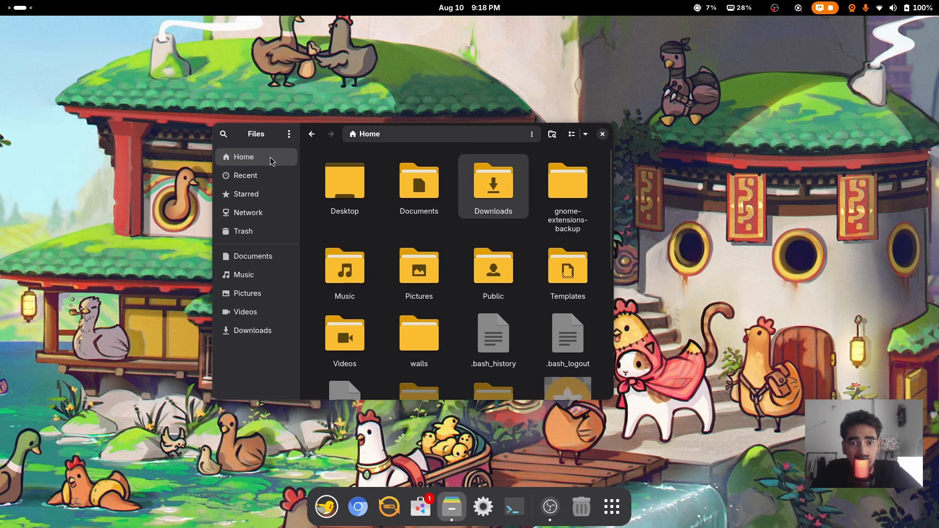
double_click(494, 193)
drag(485, 134, 557, 119)
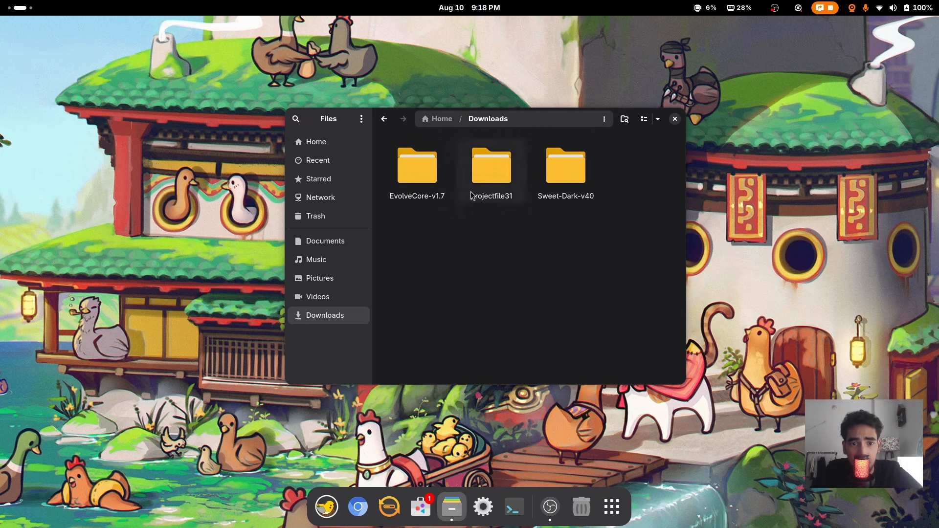
Open Home in a second Files window beside Downloads and enter its hidden .themes folder
right_click(302, 145)
click(357, 187)
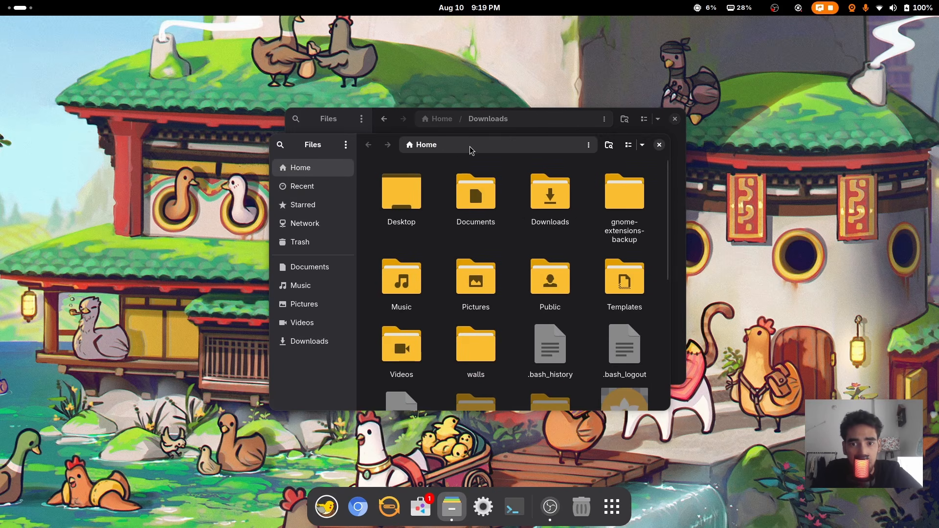
drag(457, 159, 192, 162)
drag(546, 128, 746, 142)
scroll(346, 277, down, 8)
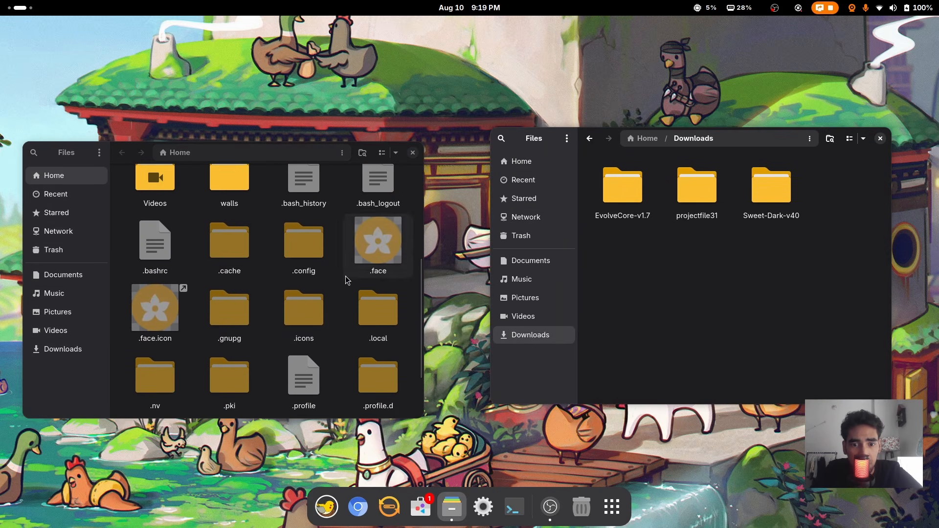
double_click(218, 386)
Move the Sweet-Dark-v40 folder from Downloads into .themes
click(683, 271)
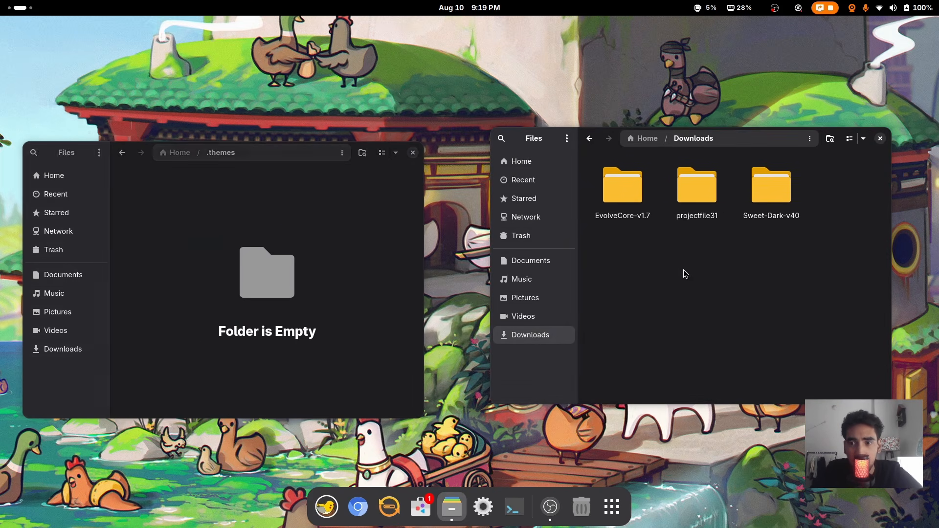
double_click(776, 192)
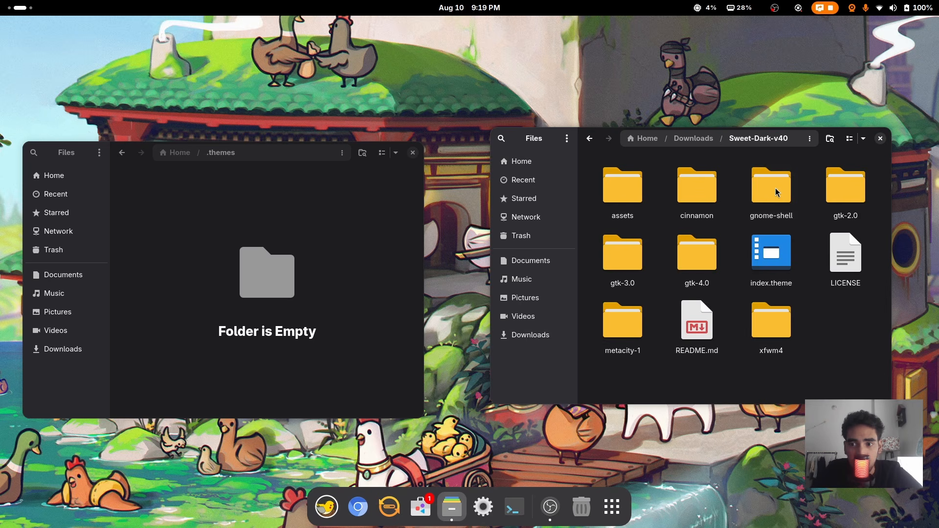
drag(754, 139, 727, 123)
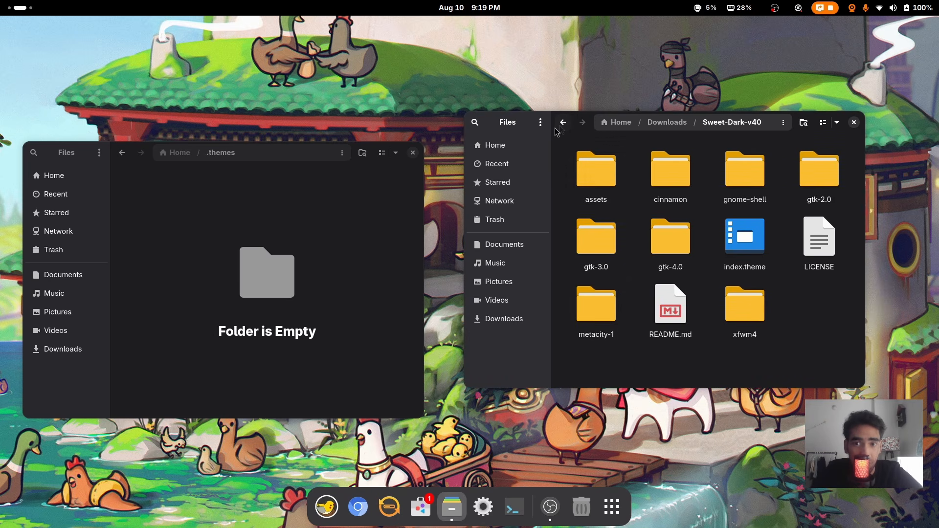
click(563, 122)
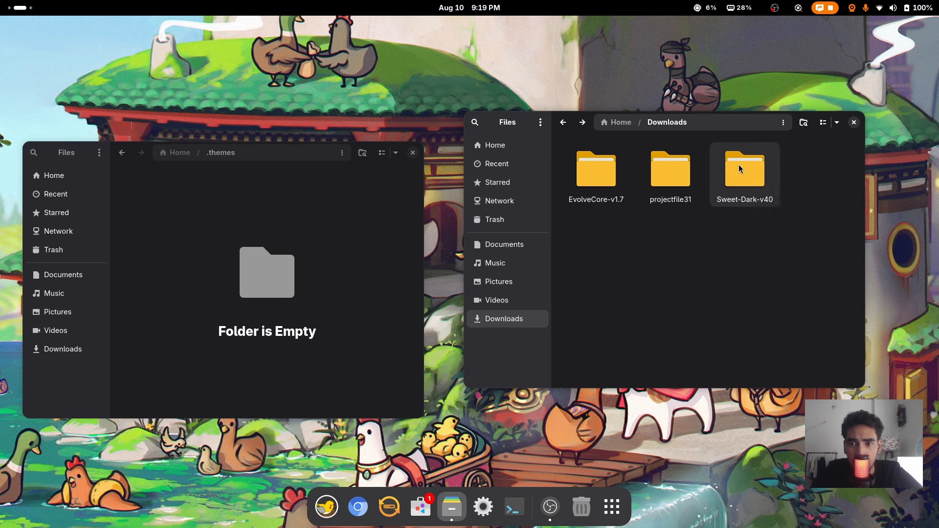
drag(745, 171, 262, 257)
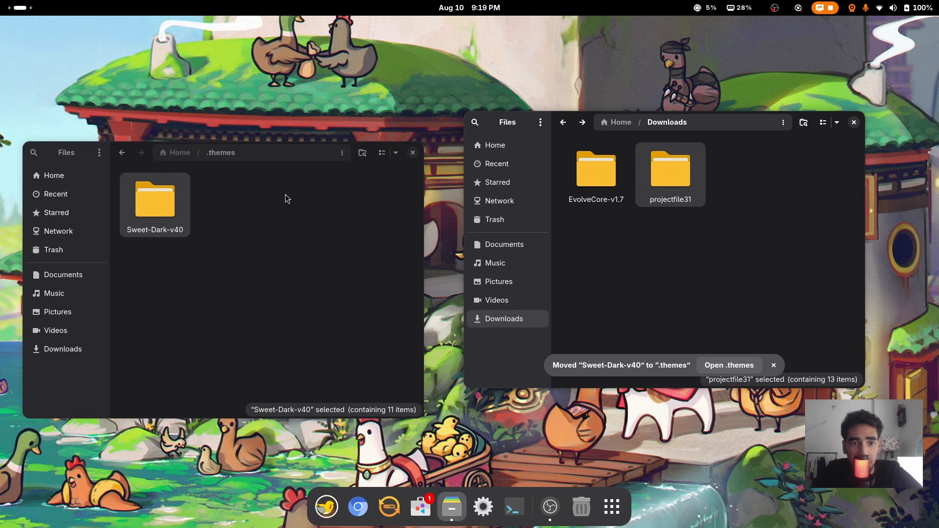
click(188, 170)
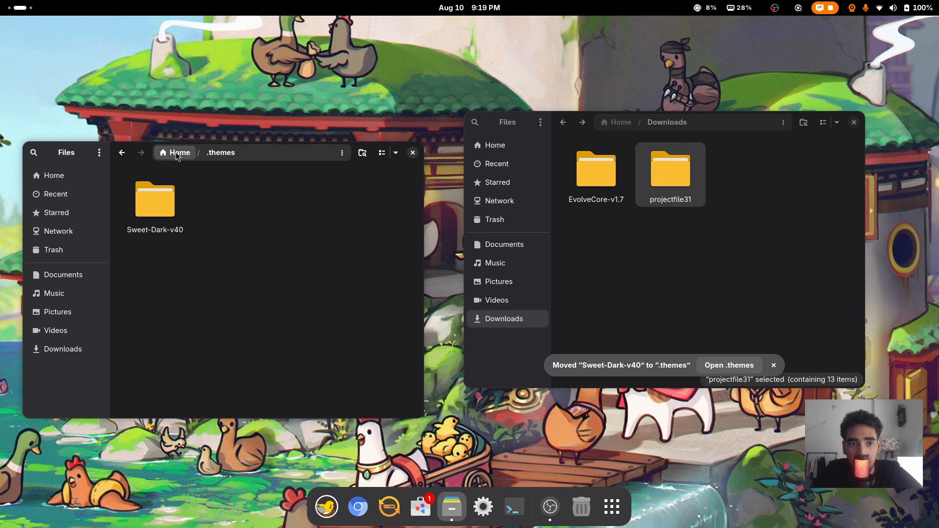
Return the left window to Home and open the EvolveCore-v1.7 folder in Downloads
drag(717, 122, 720, 154)
click(122, 153)
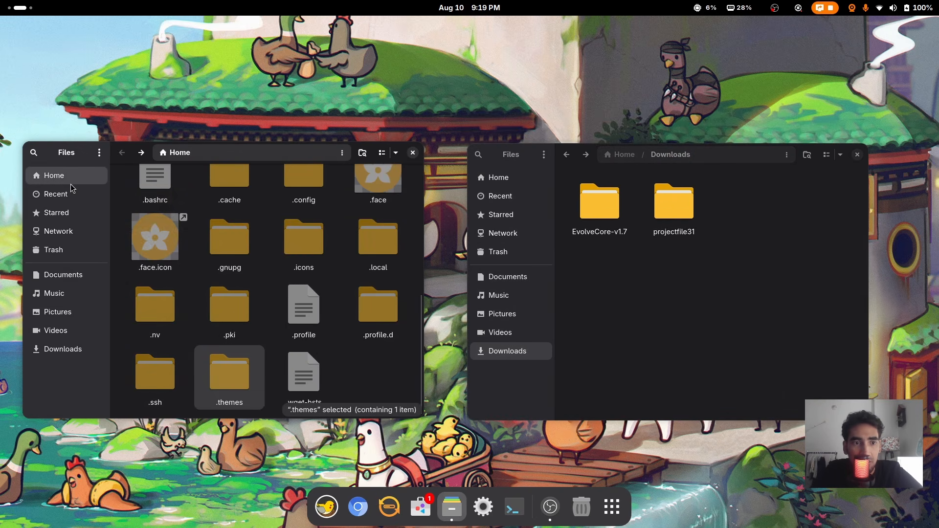
double_click(600, 223)
Launch Evolve Core and accept its terms and info notices
click(724, 268)
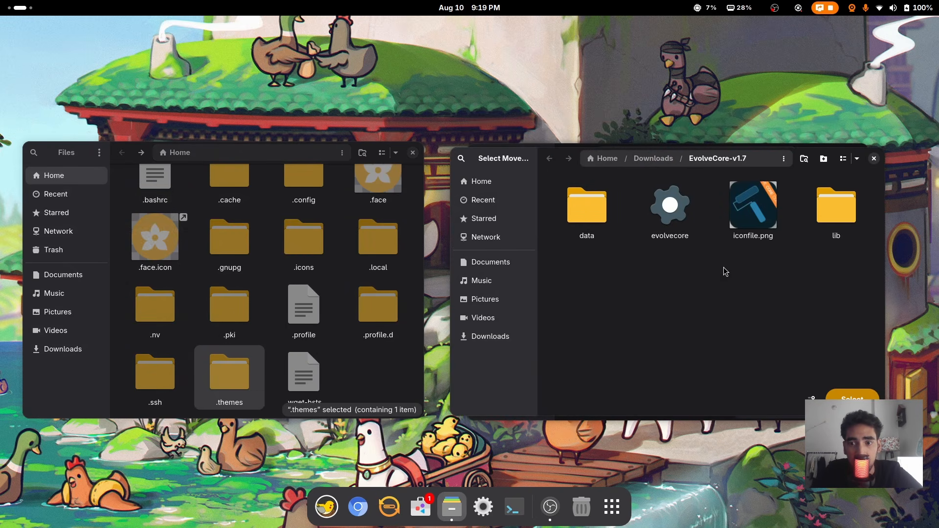
drag(563, 159, 482, 266)
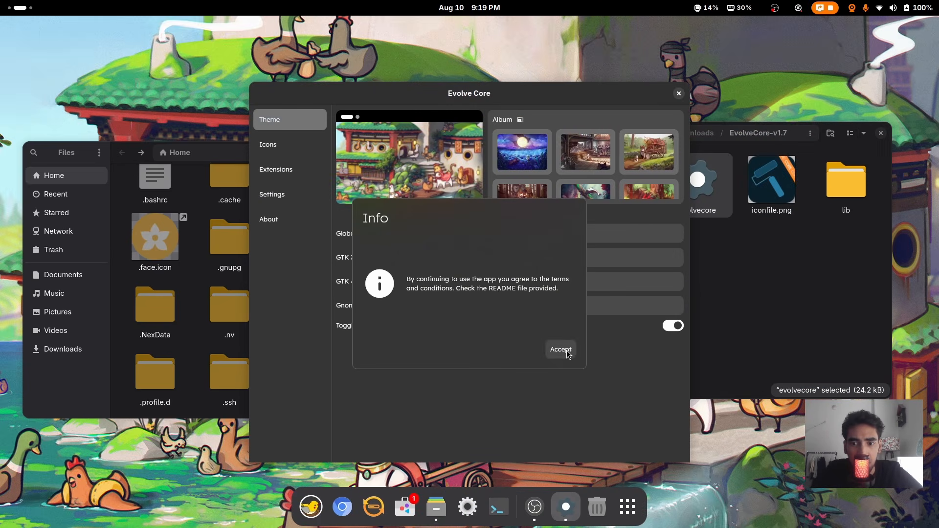
click(566, 350)
click(562, 348)
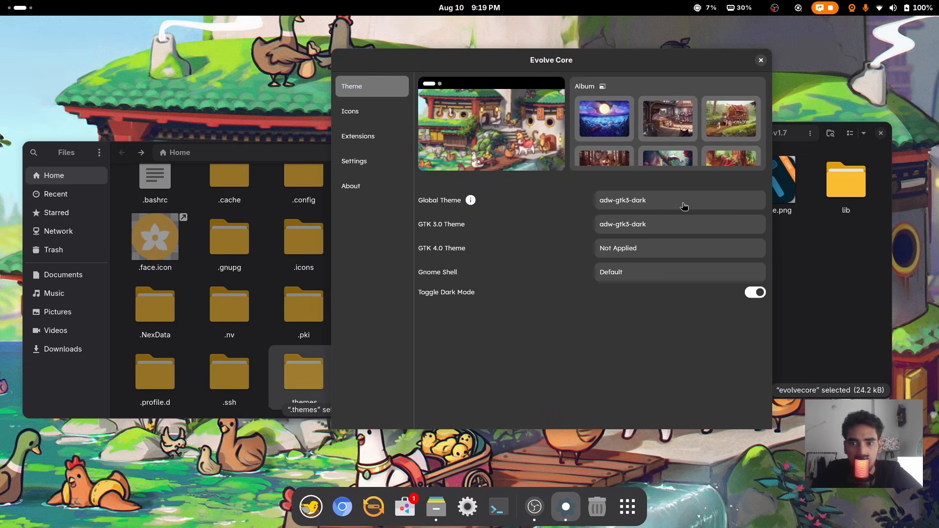
Apply Sweet-Dark-v40 as the global theme, covering GTK 3.0, GTK 4.0 and Shell
click(683, 205)
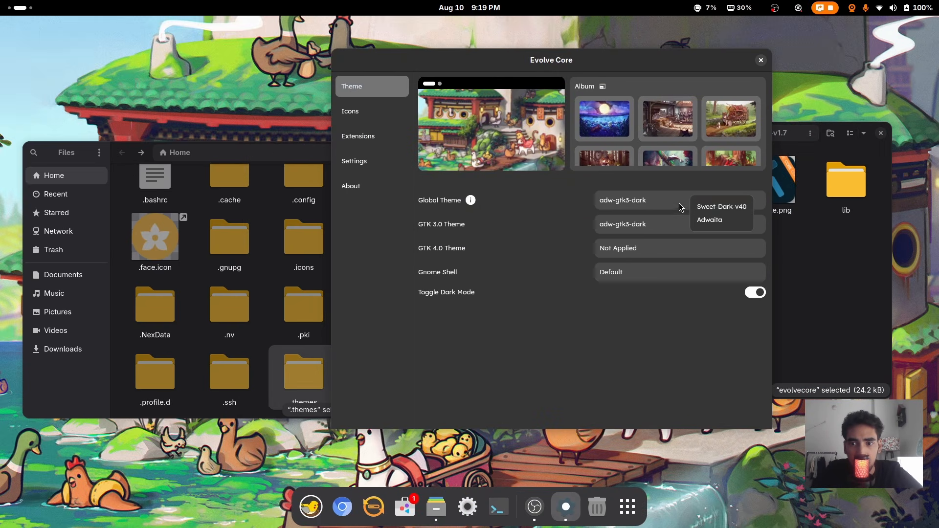
click(722, 206)
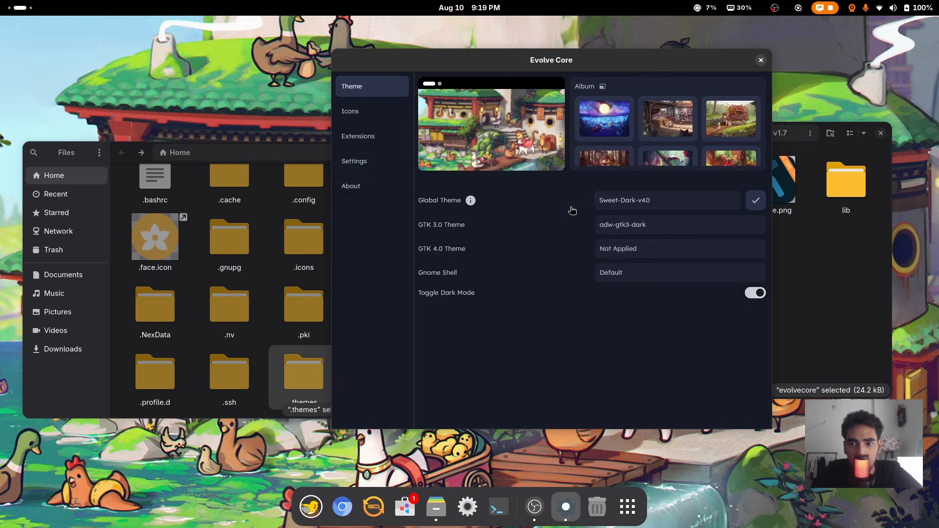
click(756, 200)
drag(622, 56, 675, 54)
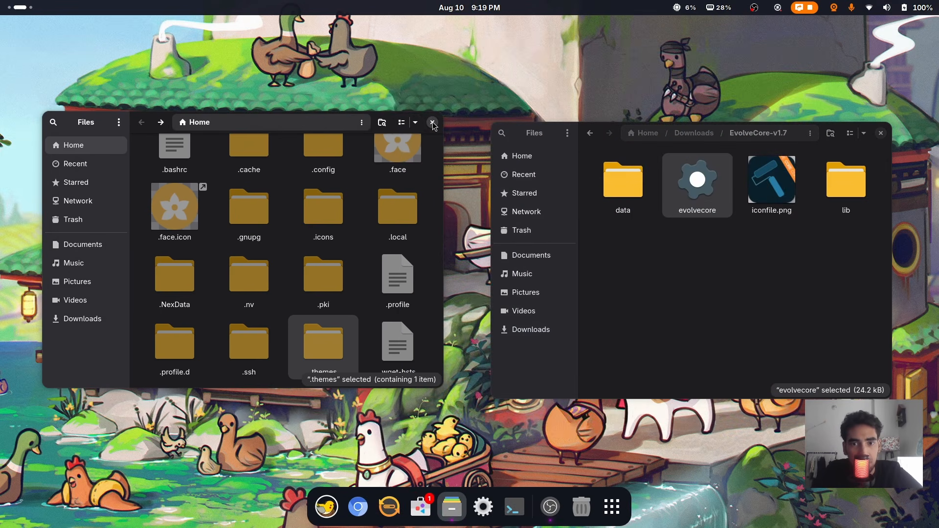
click(433, 125)
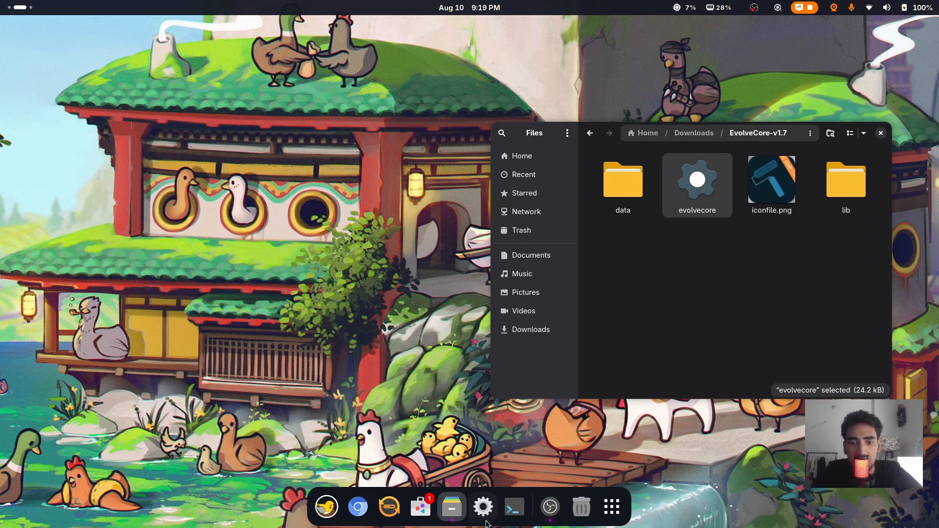
Close the EvolveCore-v1.7 window, reopen Files at Home, and glance at quick settings and calendar
click(880, 133)
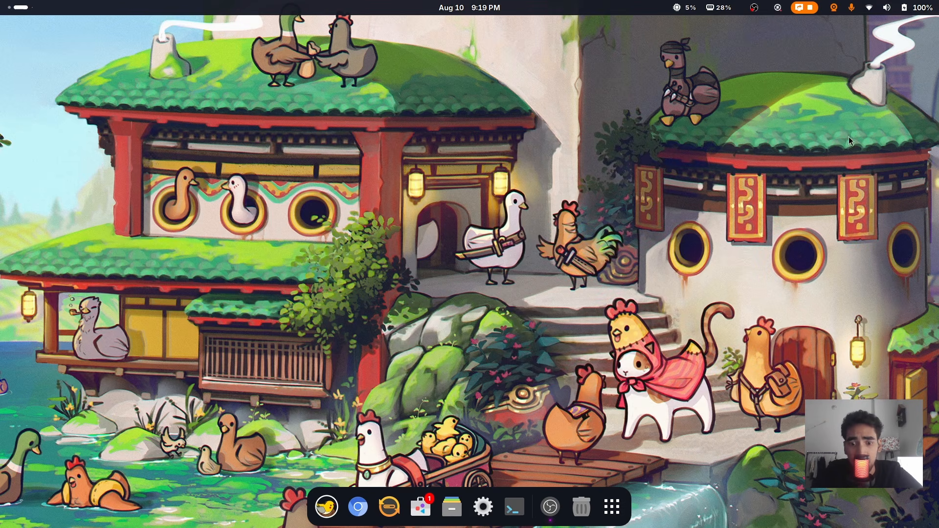
click(453, 507)
drag(508, 148, 359, 130)
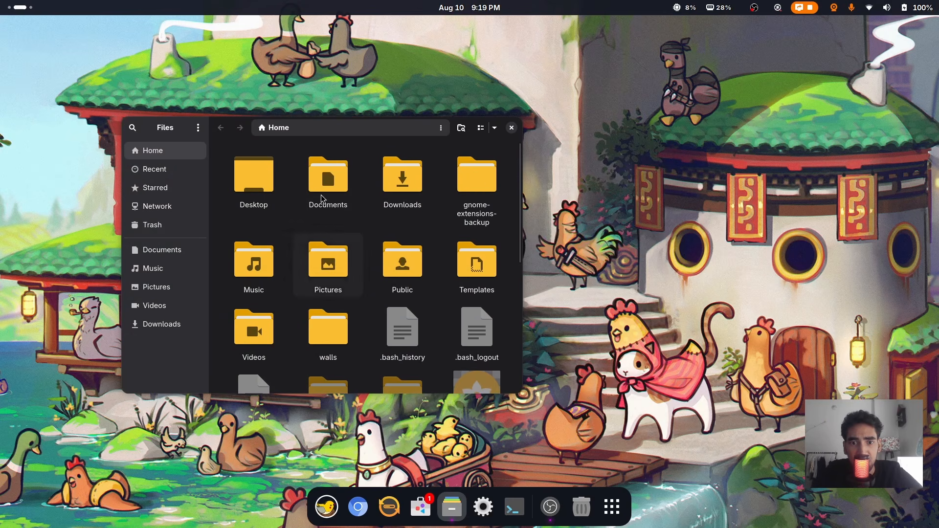
click(885, 8)
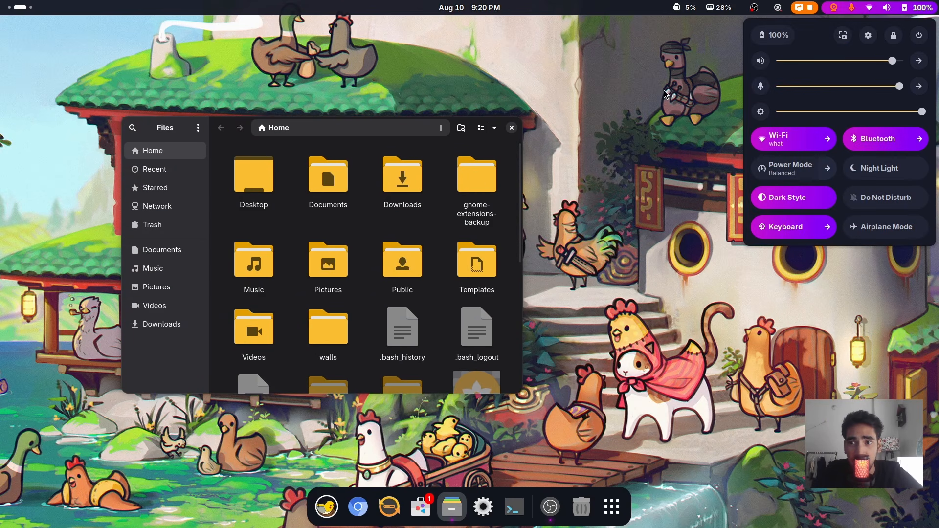
click(105, 6)
View the activities overview, close the Home windows, and launch Terminal and GNOME Software
click(28, 10)
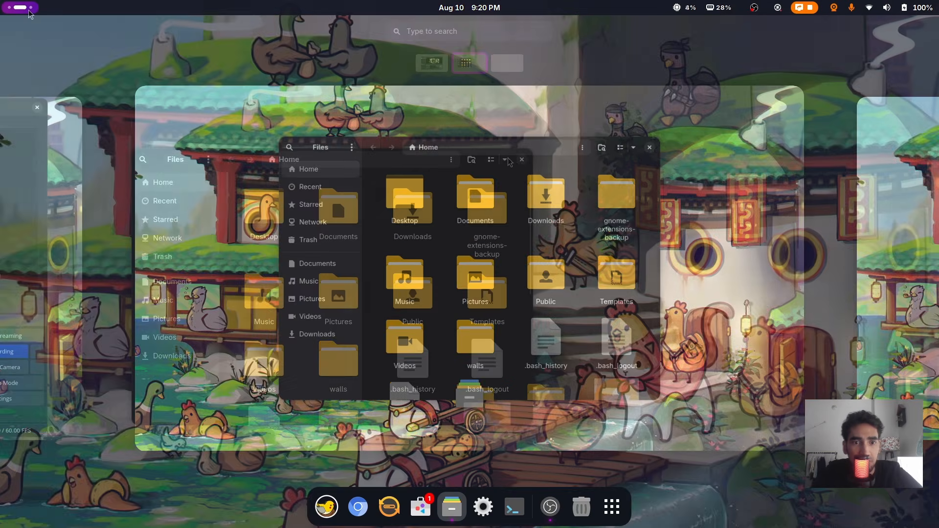
drag(385, 131, 456, 157)
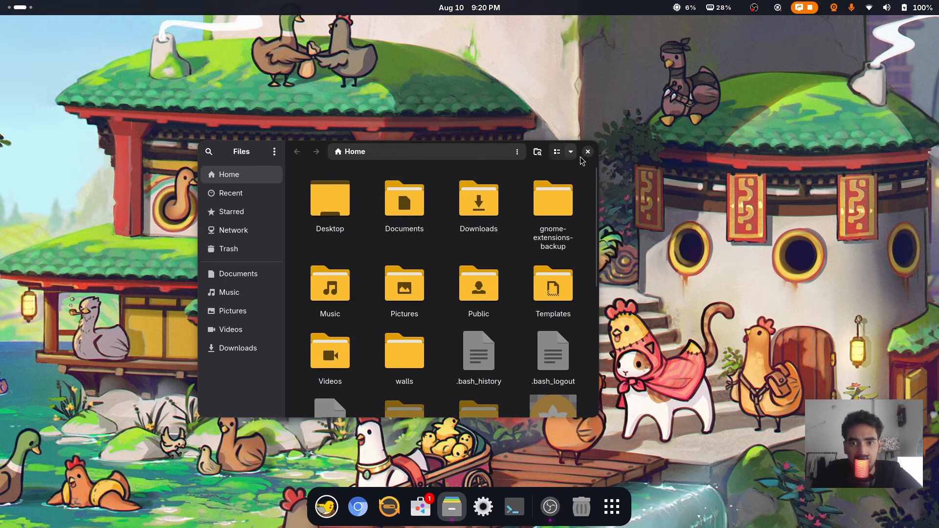
click(589, 152)
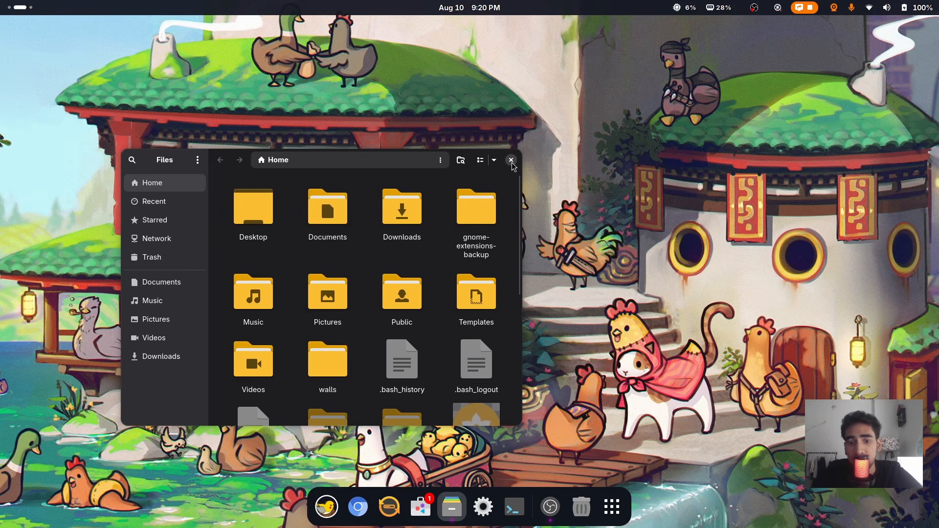
click(511, 161)
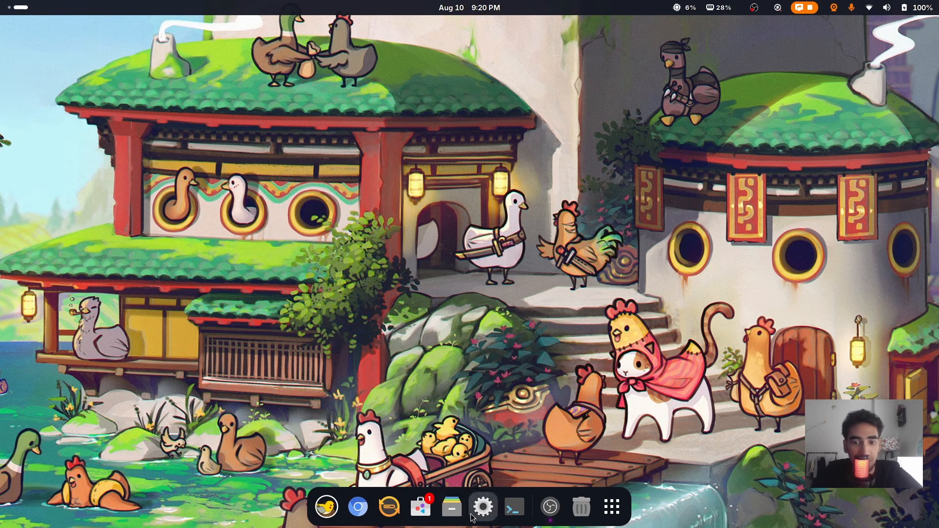
click(514, 507)
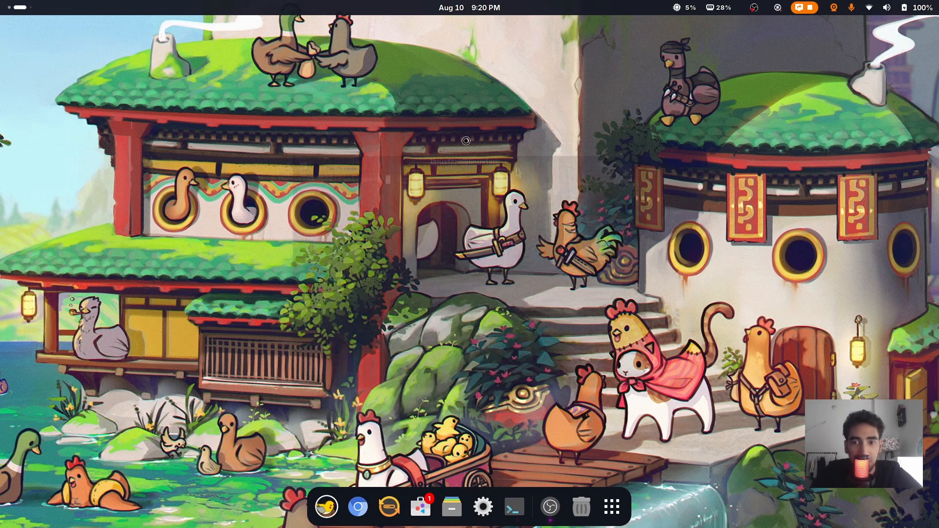
click(421, 511)
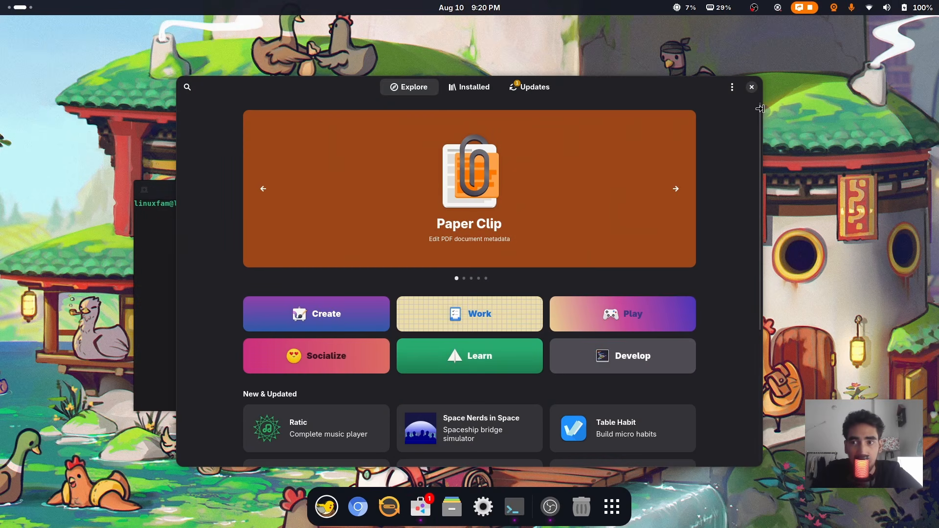
Close GNOME Software and open the fish commands file from Downloads/projectfile31
click(751, 88)
click(452, 507)
drag(512, 148, 712, 116)
double_click(748, 157)
drag(410, 187, 301, 166)
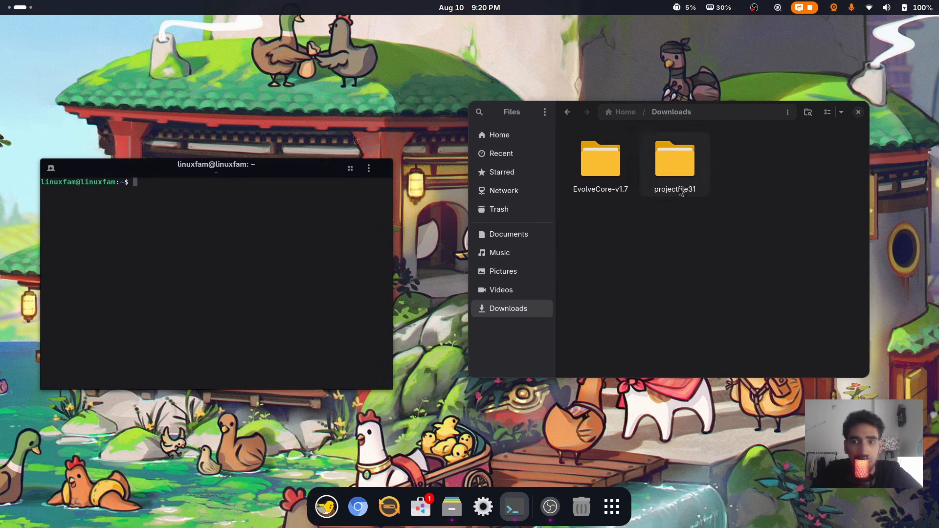
double_click(676, 160)
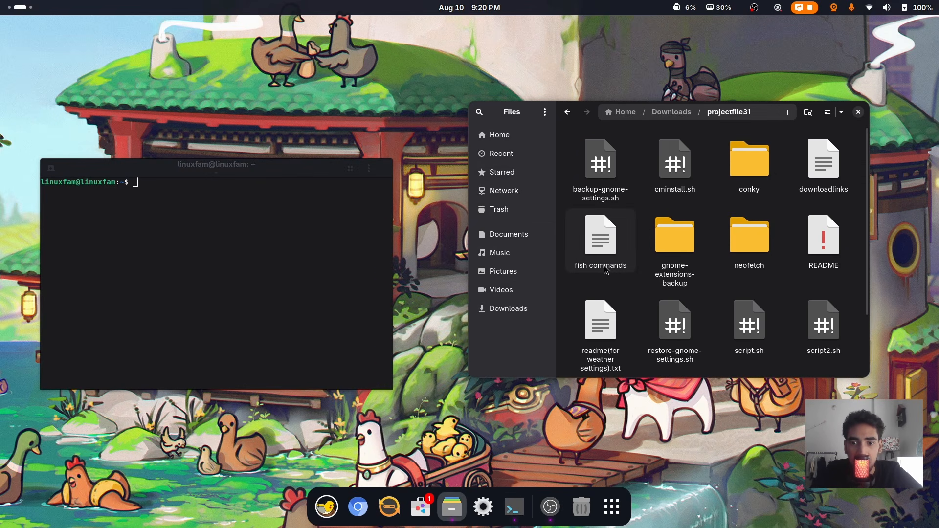
double_click(601, 237)
Copy the Oh My Fish install command from the file and run it in the terminal
drag(408, 153, 594, 135)
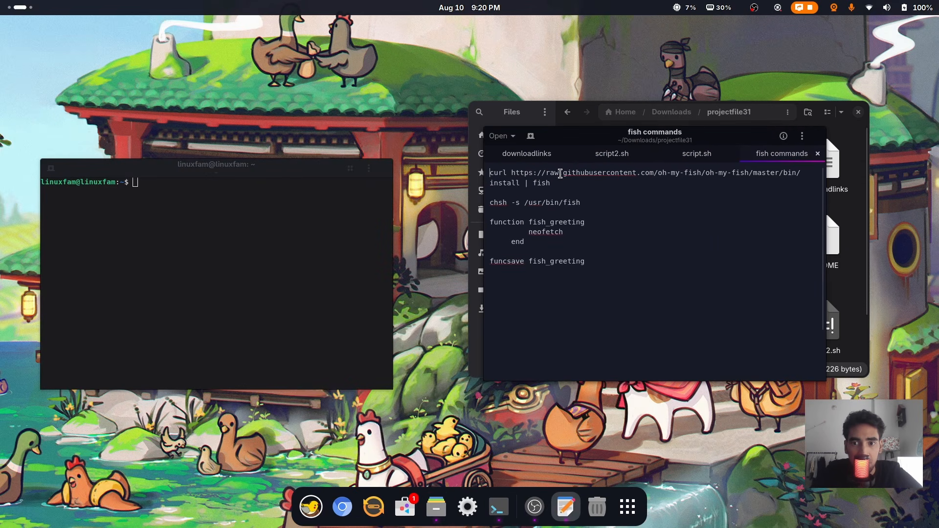
triple_click(559, 173)
double_click(554, 184)
click(554, 183)
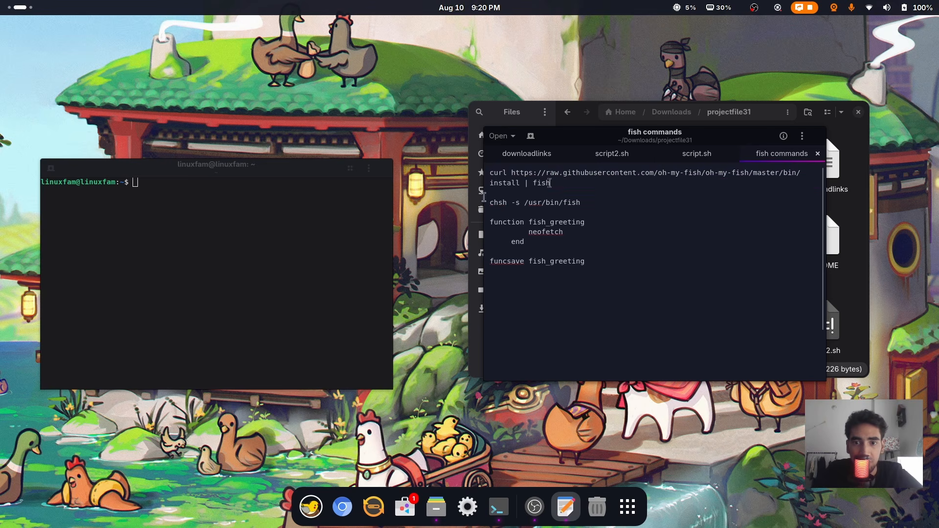
drag(485, 194, 312, 180)
triple_click(607, 173)
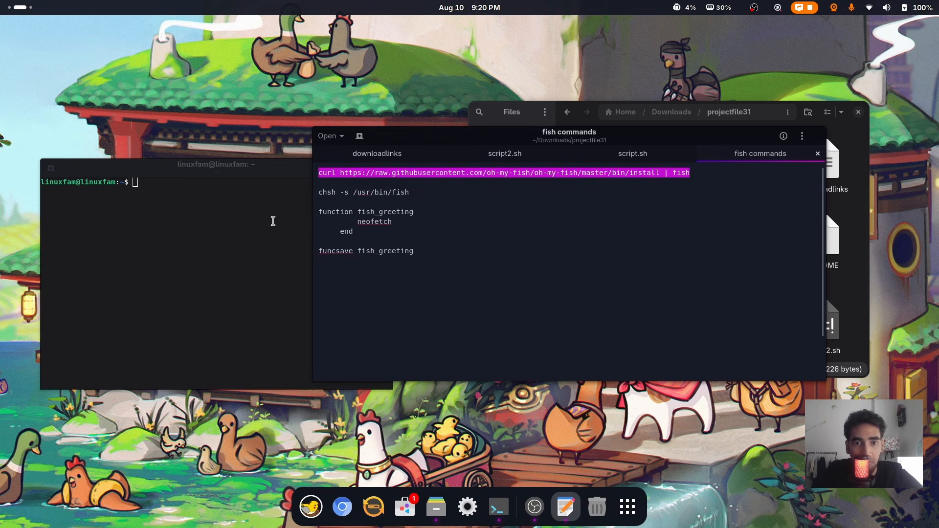
click(183, 237)
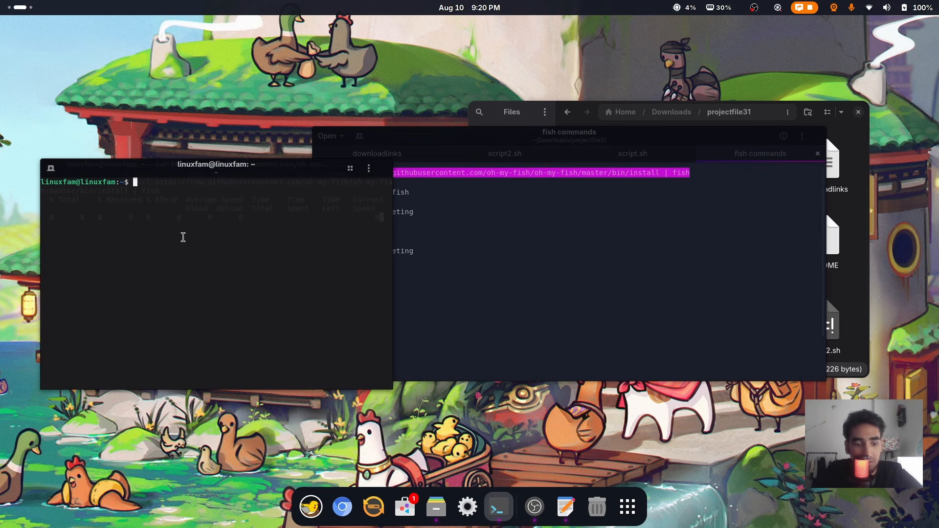
drag(502, 137, 614, 109)
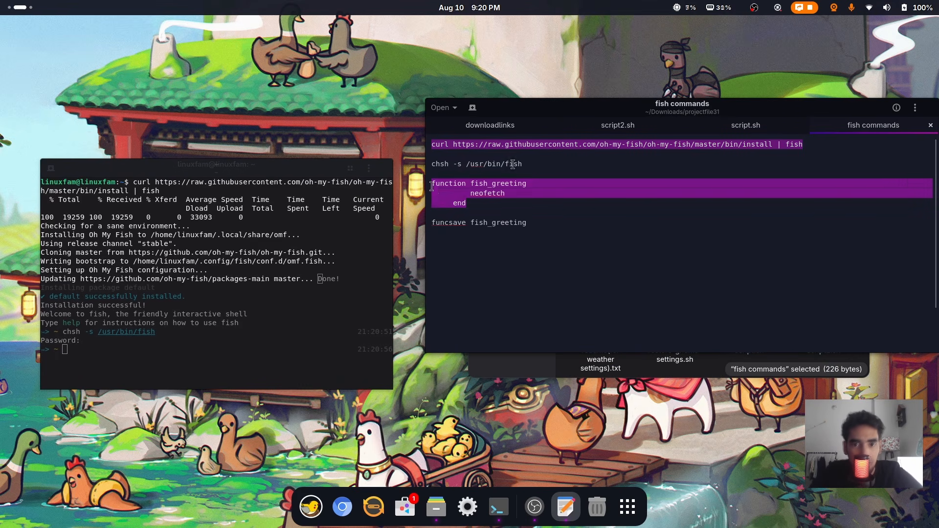
Define the fish_greeting function running neofetch and save it with funcsave fish_greeting
click(146, 357)
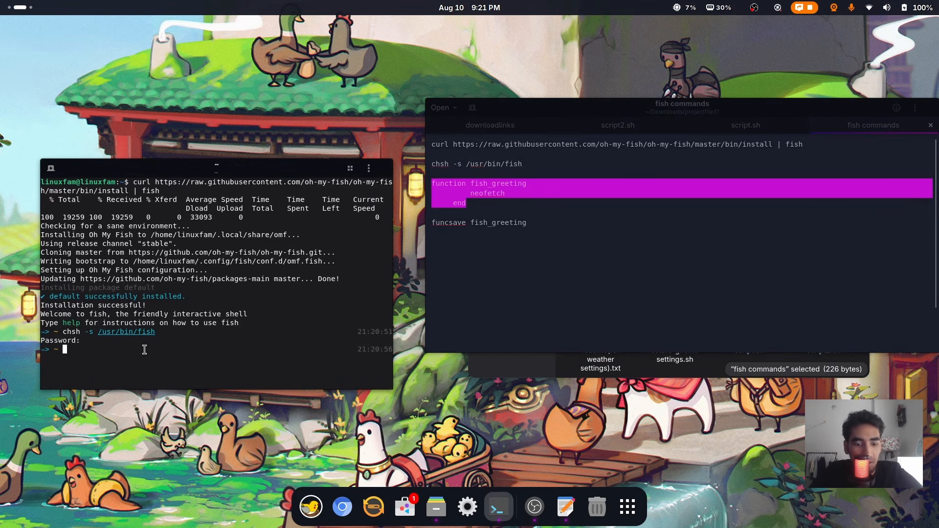
text(function fish_greeting     neofetch end)
key(Return)
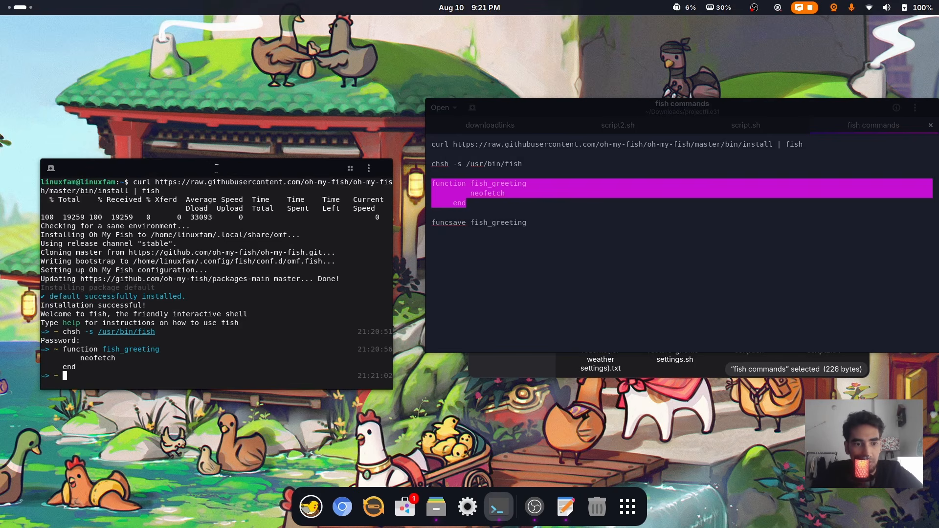
triple_click(482, 225)
key(ctrl+c)
click(195, 379)
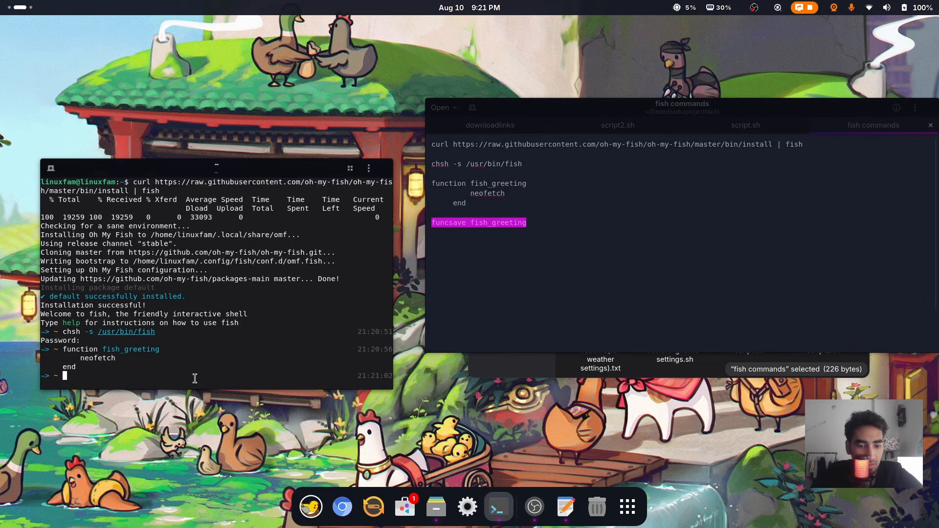
key(ctrl+shift+v)
key(Return)
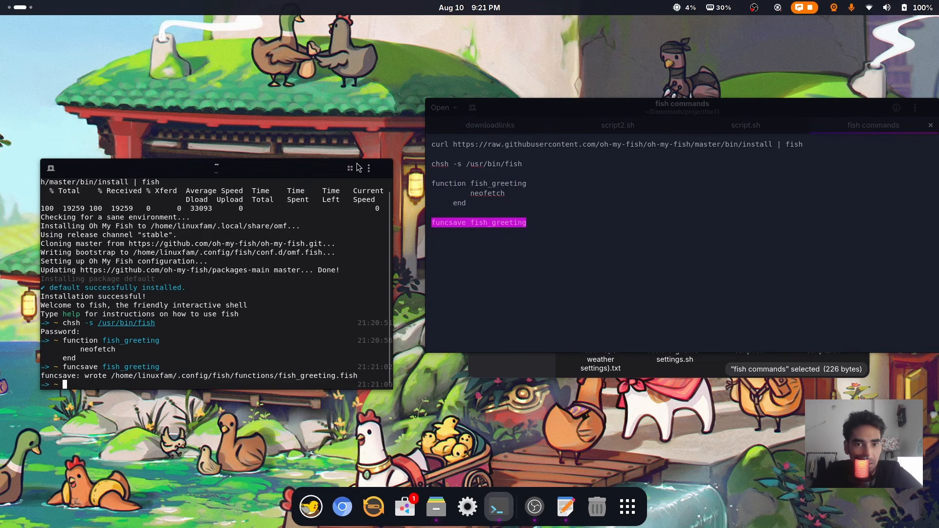
Close the terminal and editor, then open a fresh terminal showing the neofetch greeting
click(387, 170)
drag(697, 110, 492, 117)
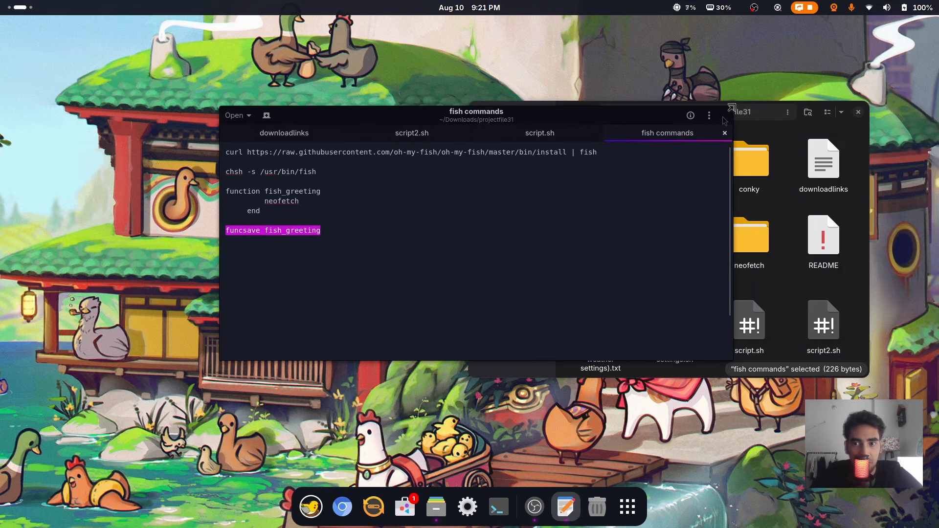
click(724, 118)
click(514, 507)
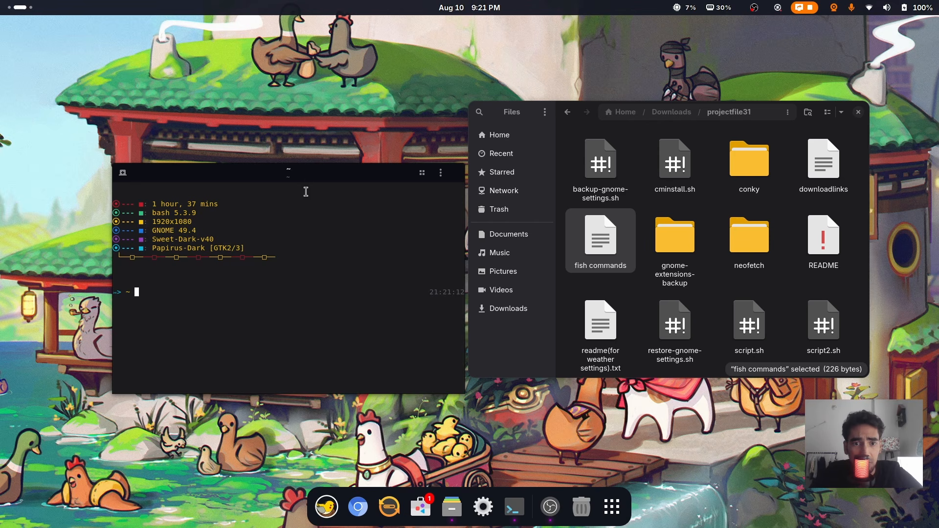
Switch the terminal colour palette to Horizon in Preferences, then close the terminal
drag(305, 173, 276, 185)
click(411, 190)
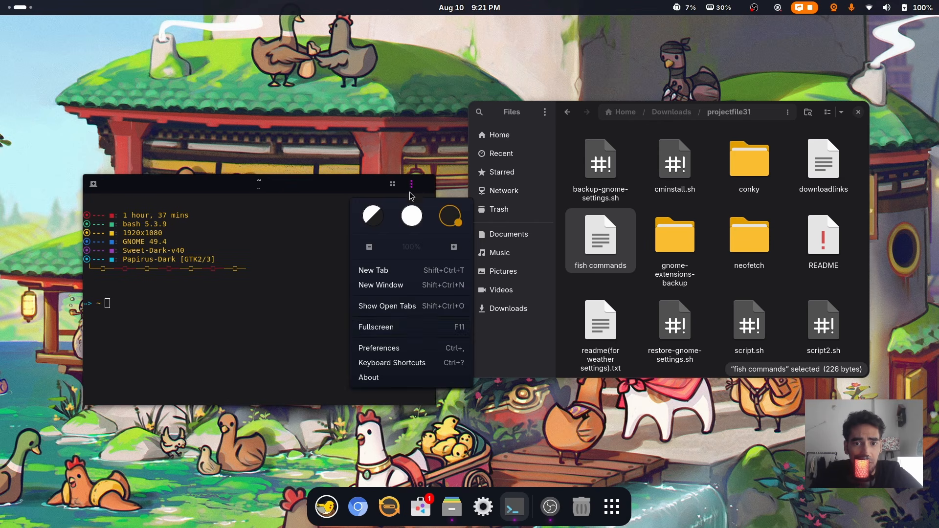
click(398, 348)
click(256, 279)
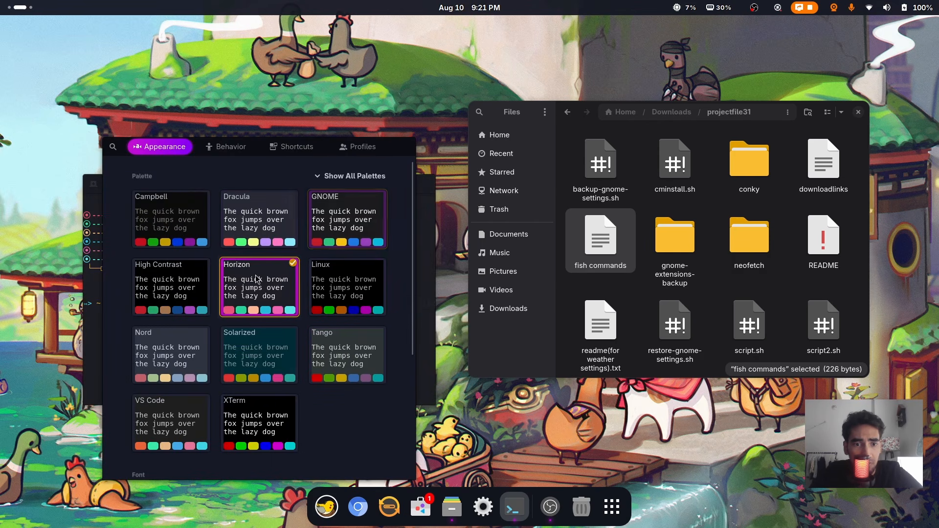
click(409, 152)
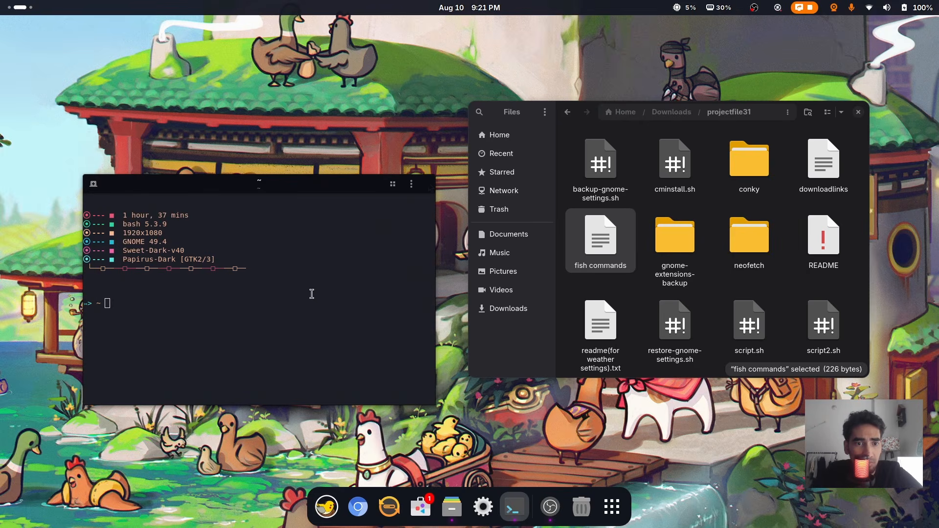
click(425, 186)
Minimize the projectfile31 window and open a Files window at Home beside a new terminal
drag(769, 118, 493, 132)
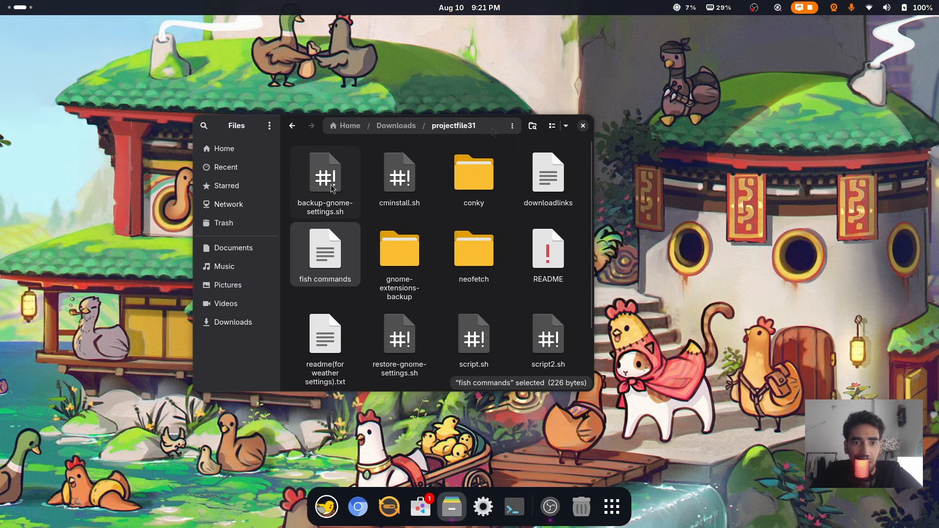
click(567, 126)
click(453, 508)
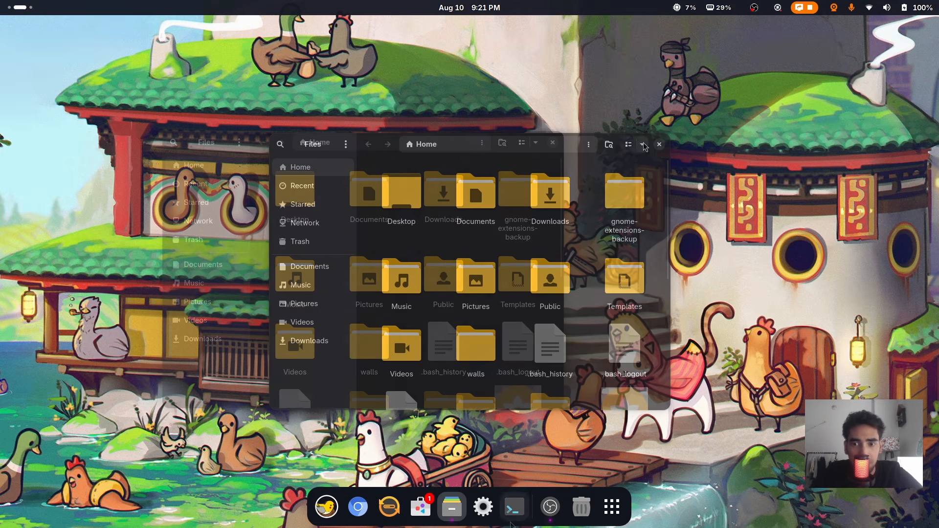
click(511, 521)
drag(474, 168, 701, 141)
Browse .themes > Sweet-Dark-v40 > gtk-4.0 and open gtk.css in the text editor
drag(702, 140, 743, 123)
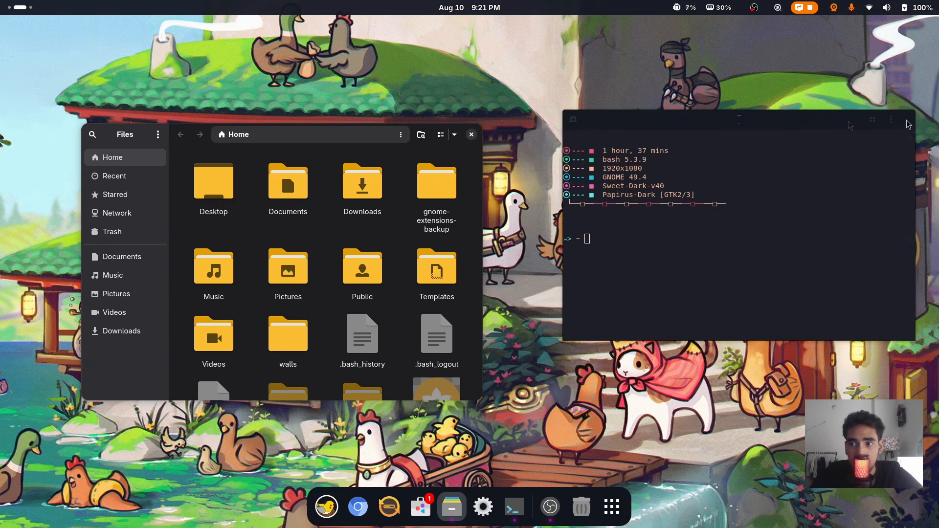
drag(909, 124, 862, 137)
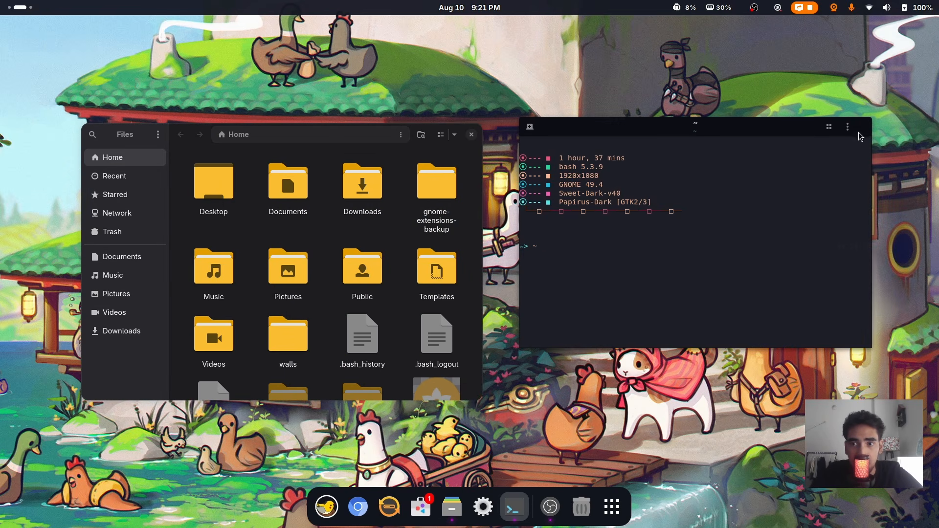
scroll(383, 318, down, 5)
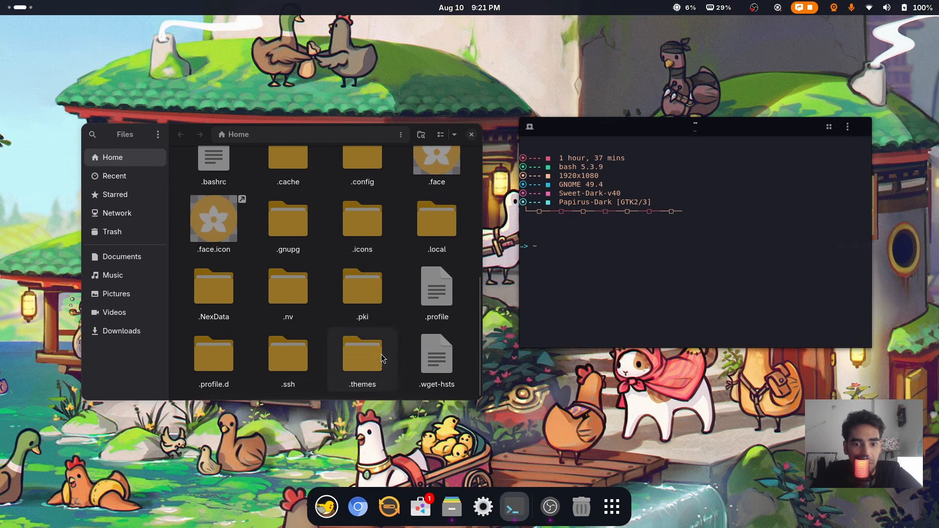
double_click(383, 347)
double_click(215, 185)
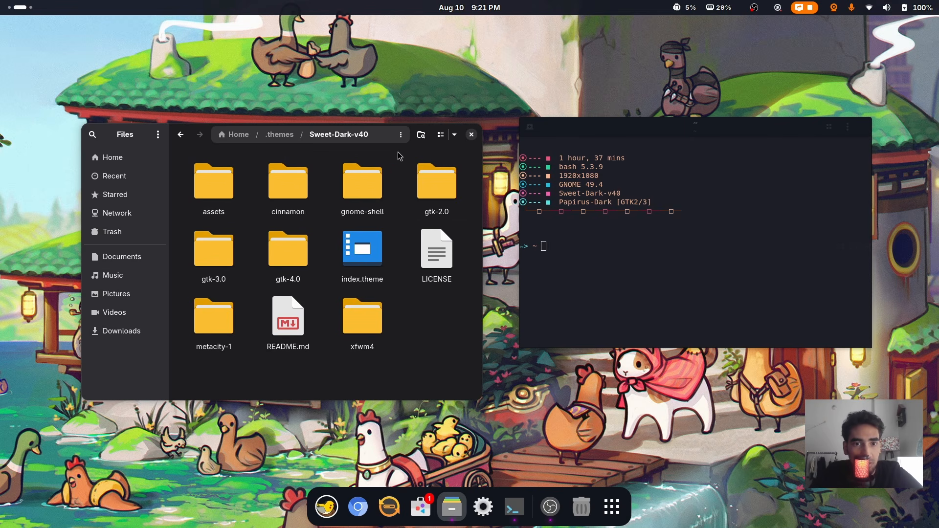
drag(193, 141, 198, 148)
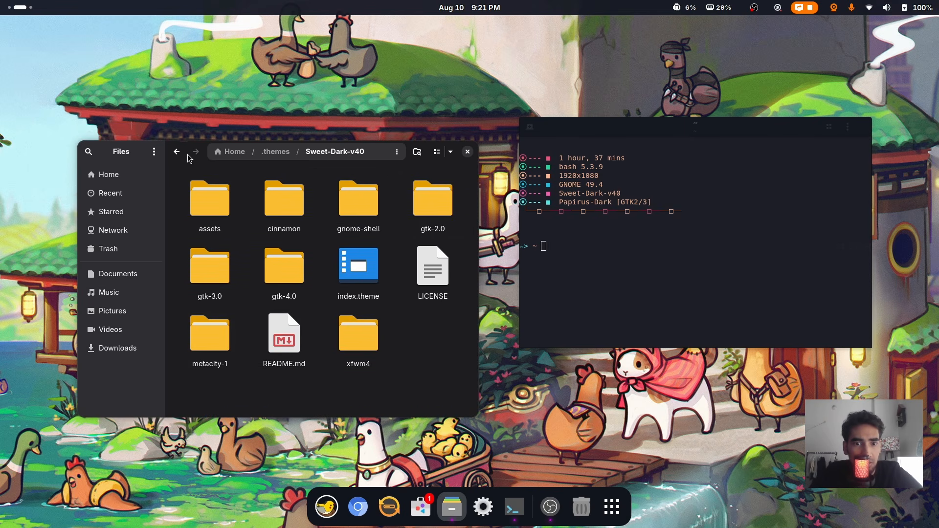
double_click(292, 270)
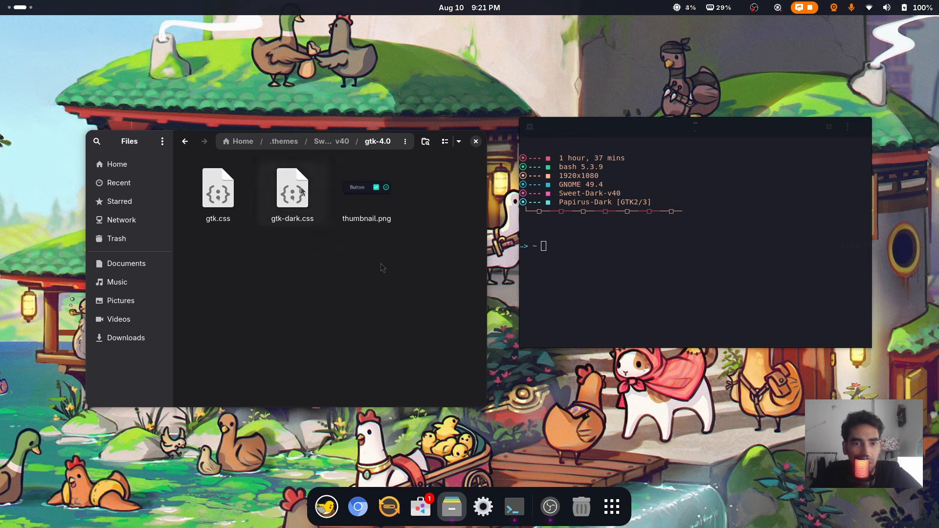
double_click(219, 191)
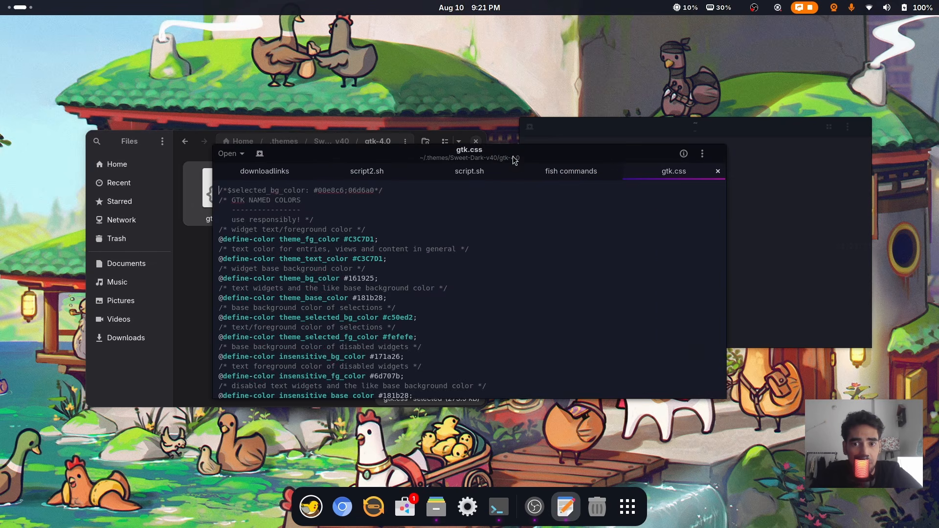
Search gtk.css for 'close', change the button color from transparent to #ffffff, and save
drag(515, 160, 405, 132)
key(ctrl+f)
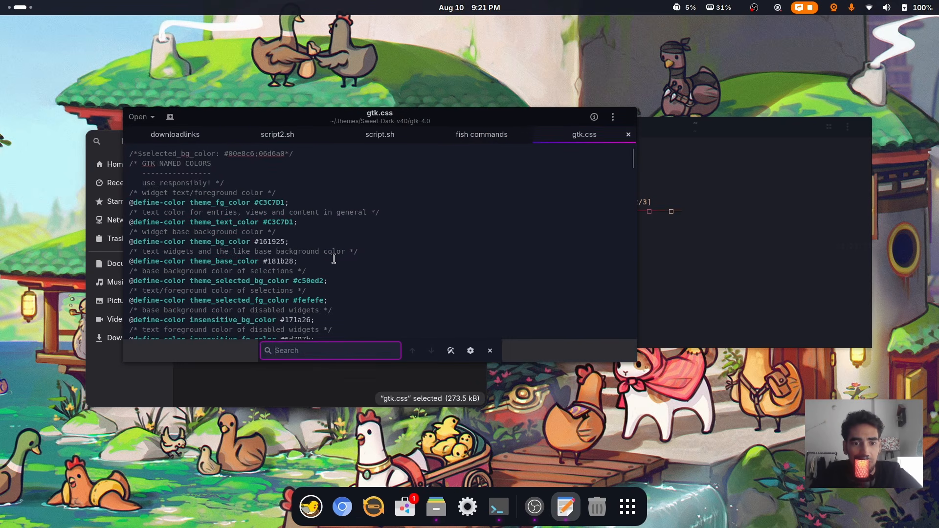
drag(442, 115, 442, 93)
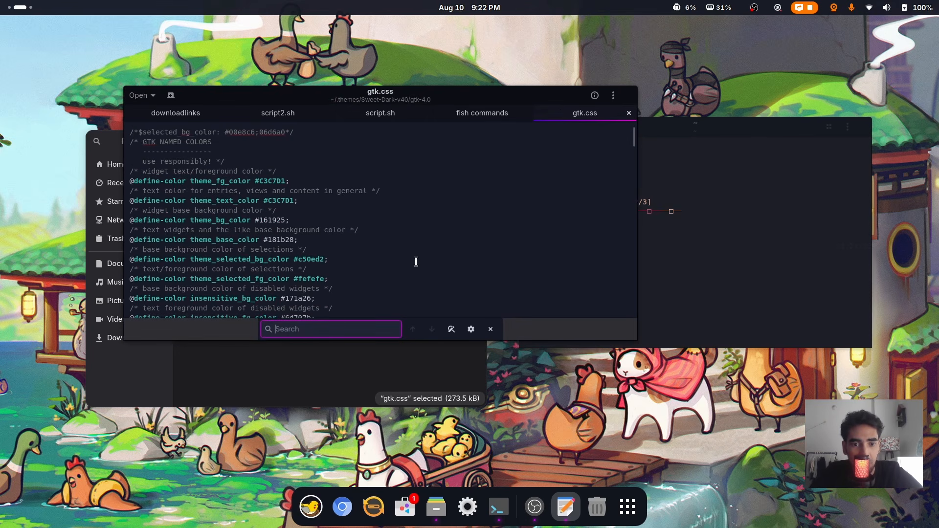
text(close)
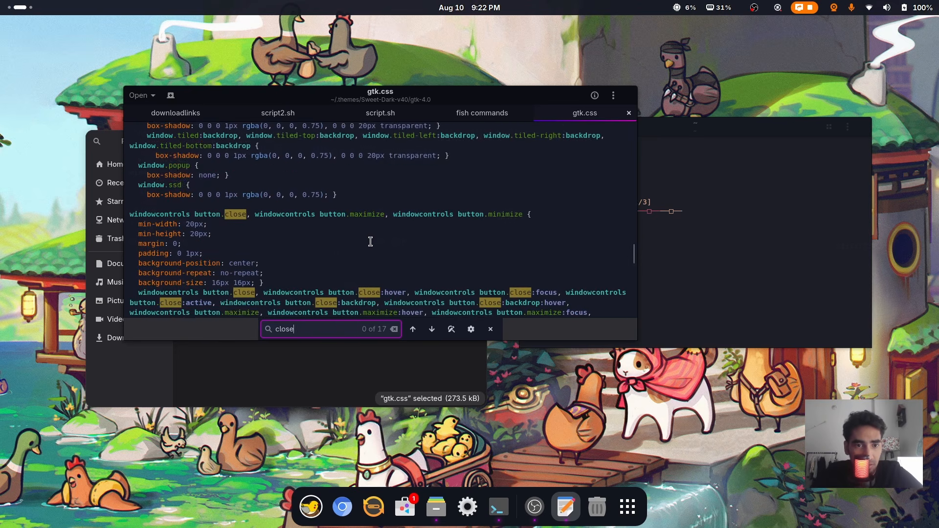
scroll(370, 242, down, 5)
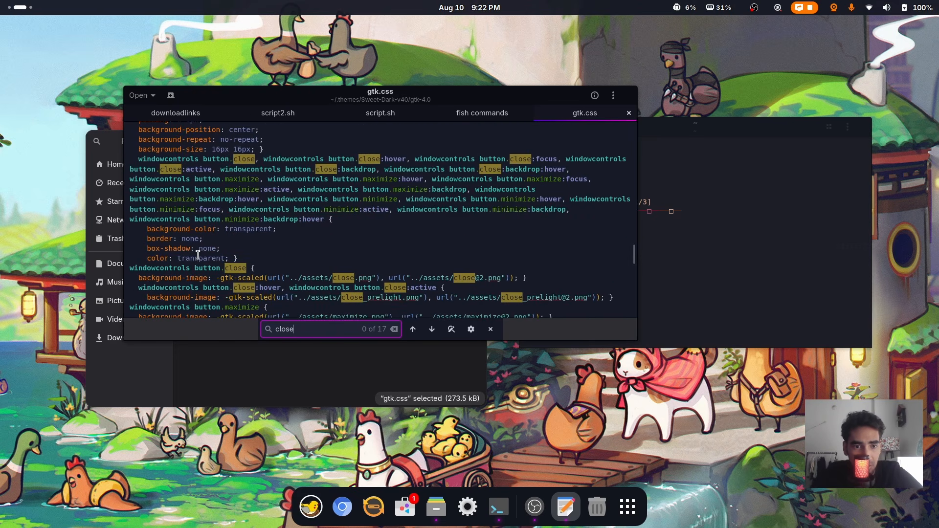
double_click(199, 256)
key(BackSpace)
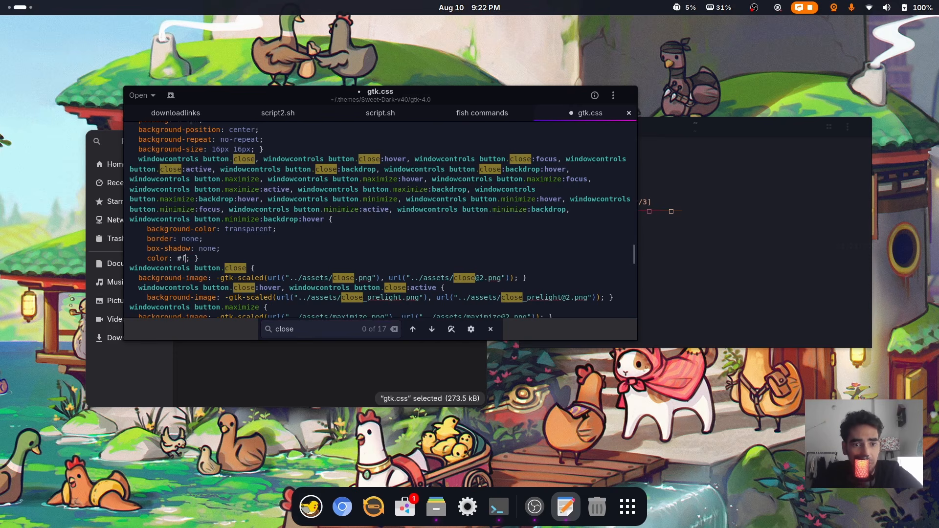
key(ctrl+s)
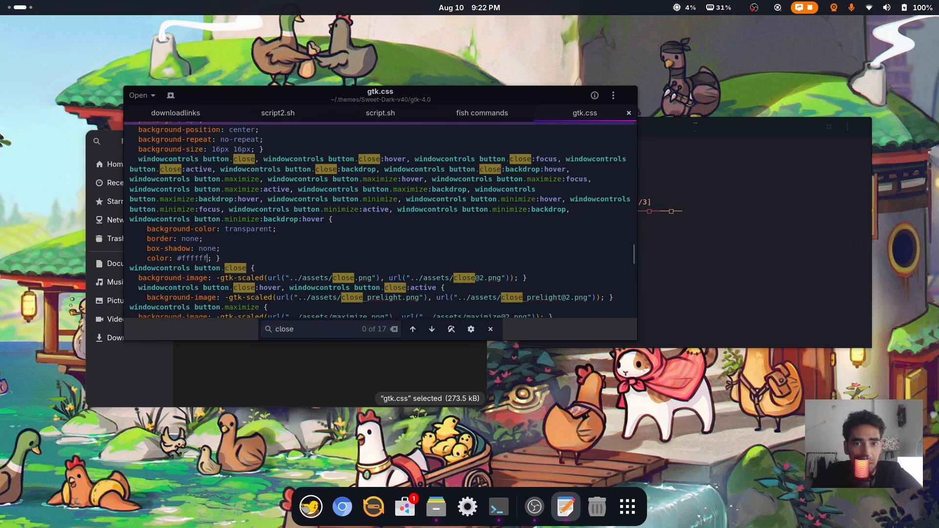
Close the text editor and the terminal window
right_click(339, 270)
click(630, 95)
click(865, 128)
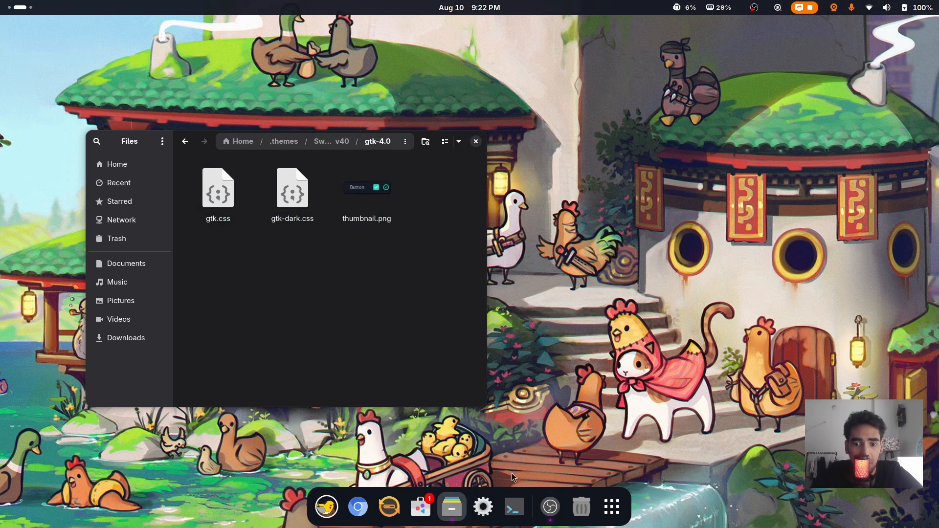
Launch Evolve Core from Downloads/EvolveCore-v1.7 with a terminal alongside
click(514, 508)
drag(542, 176, 735, 149)
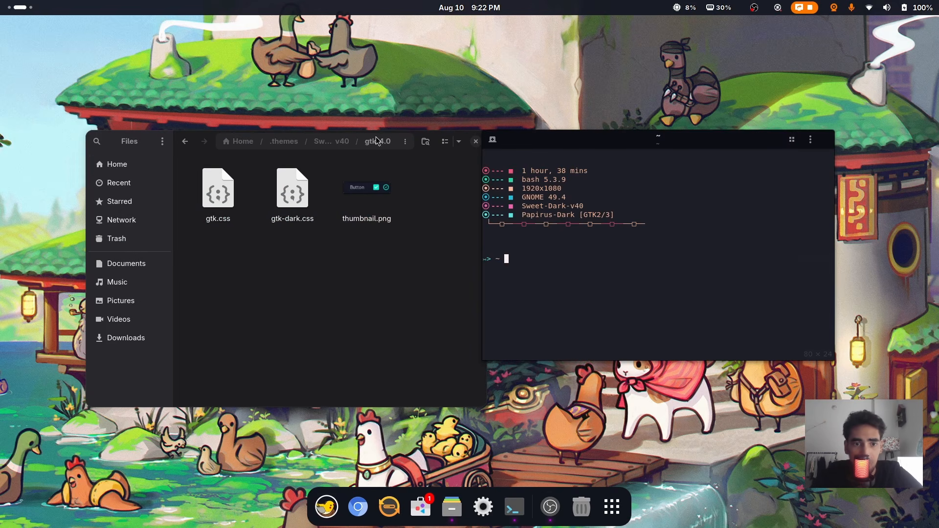
click(239, 141)
scroll(364, 182, up, 5)
double_click(363, 182)
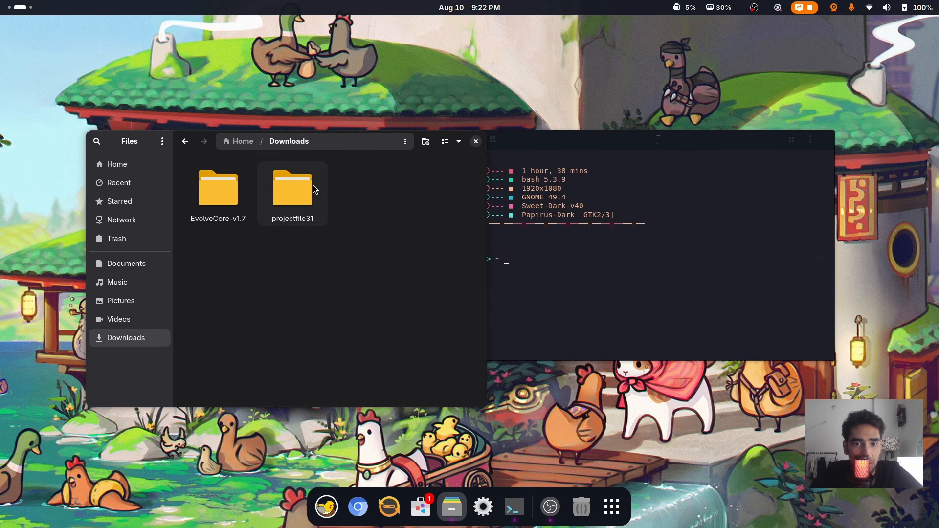
double_click(220, 193)
double_click(296, 196)
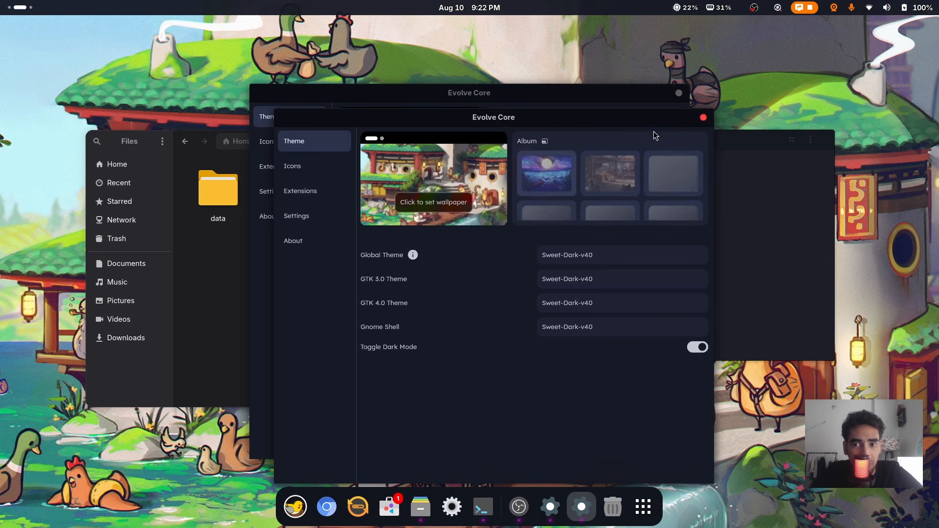
Switch the global theme to Adwaita, then back to Sweet-Dark-v40, and apply it
click(543, 234)
click(628, 250)
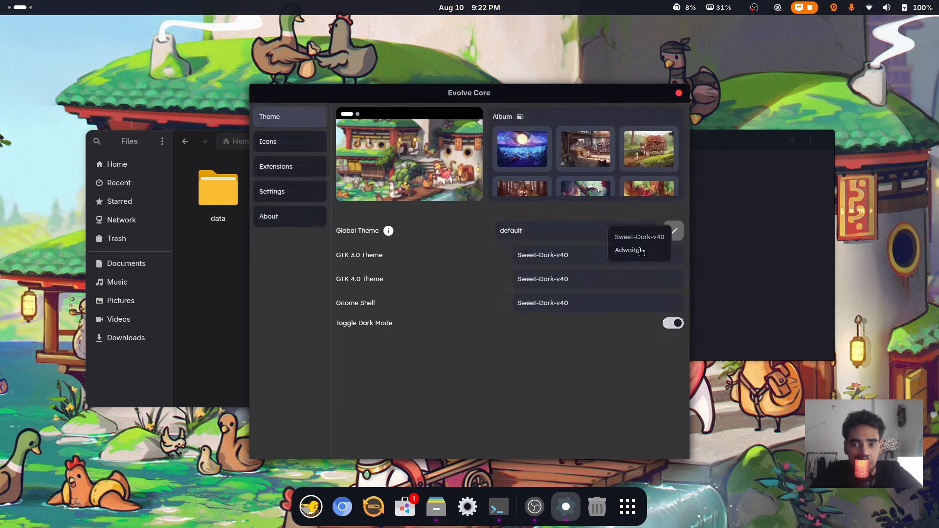
click(635, 235)
click(634, 240)
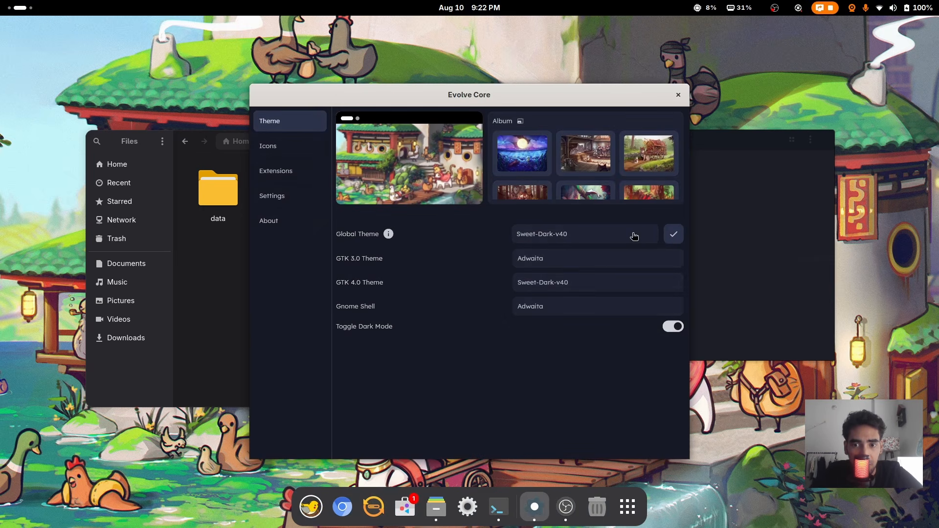
click(676, 236)
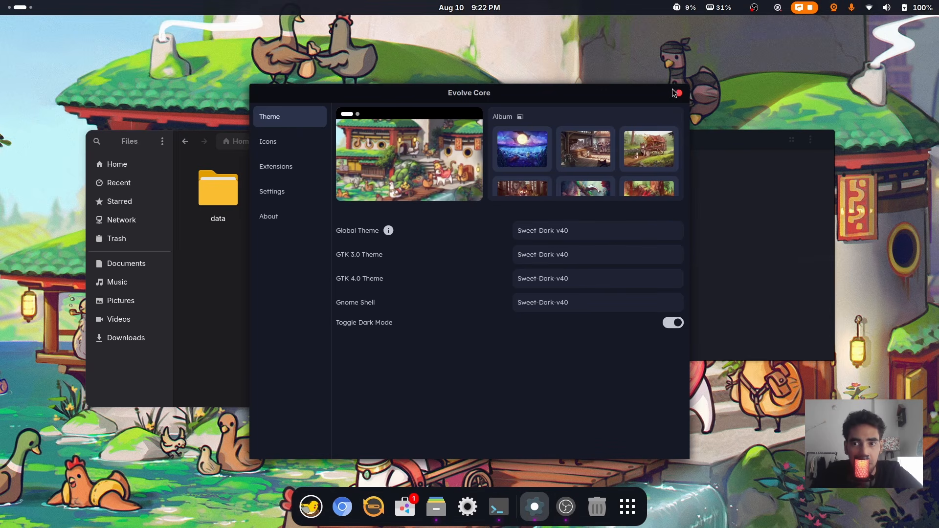
Close Evolve Core, the Files window and the terminal
click(679, 94)
click(476, 142)
click(827, 140)
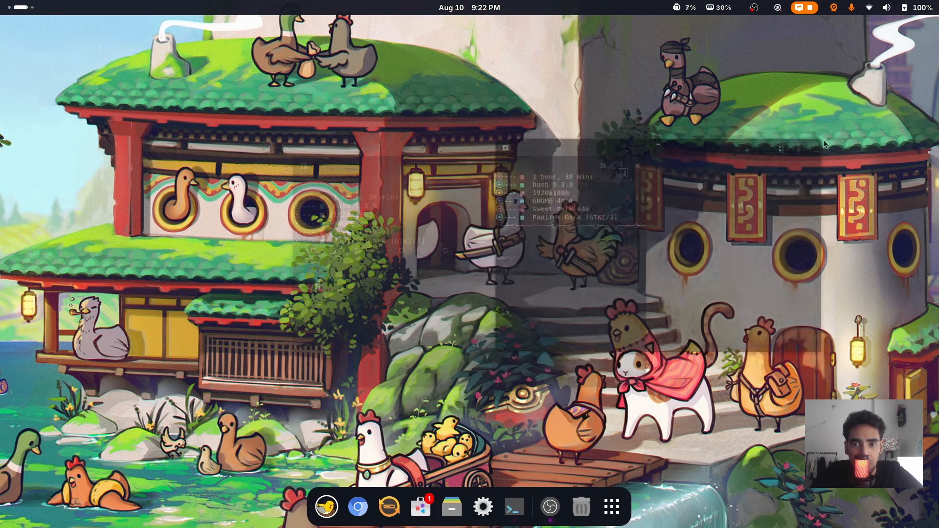
click(515, 507)
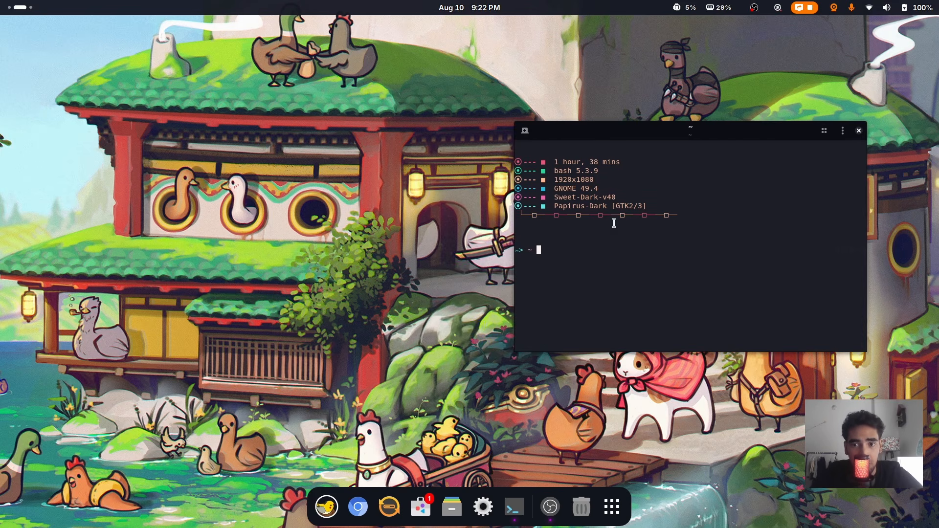
Close the Files and terminal windows, then expand the power options in quick settings
click(452, 506)
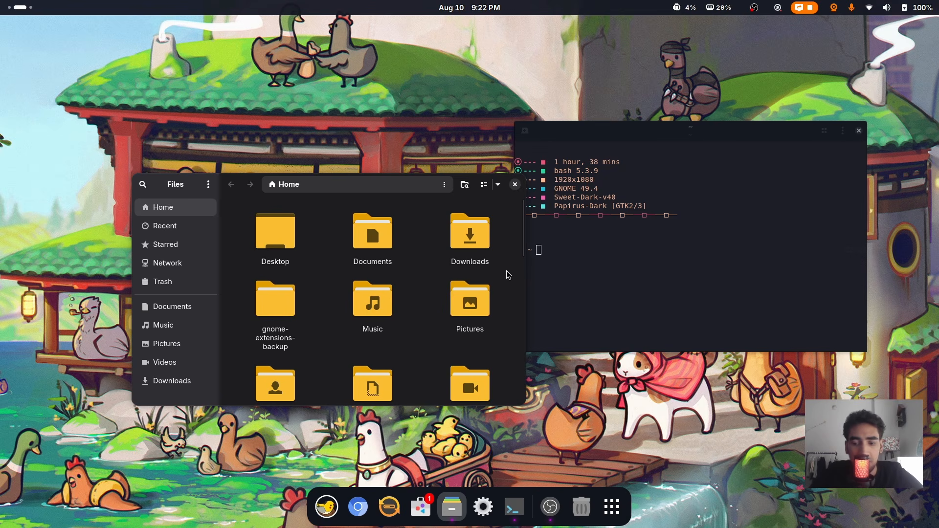
key(ctrl+minus)
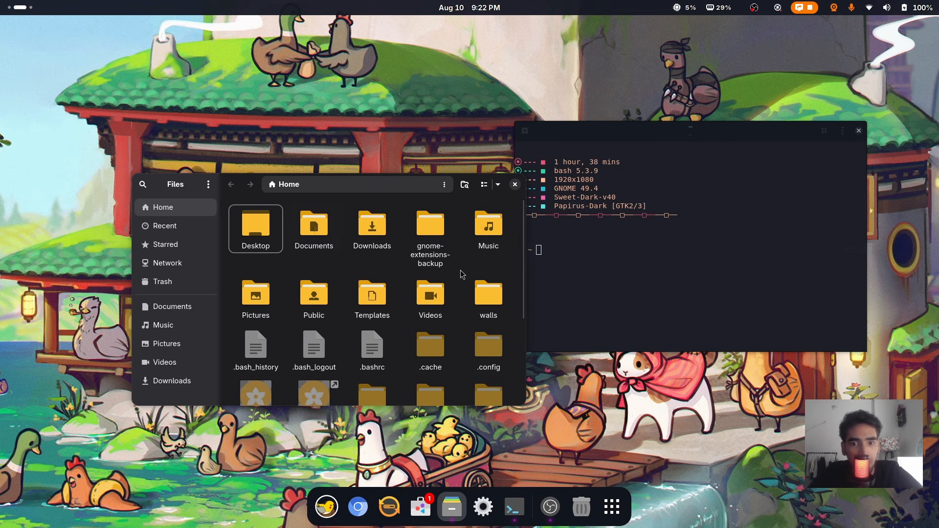
click(516, 184)
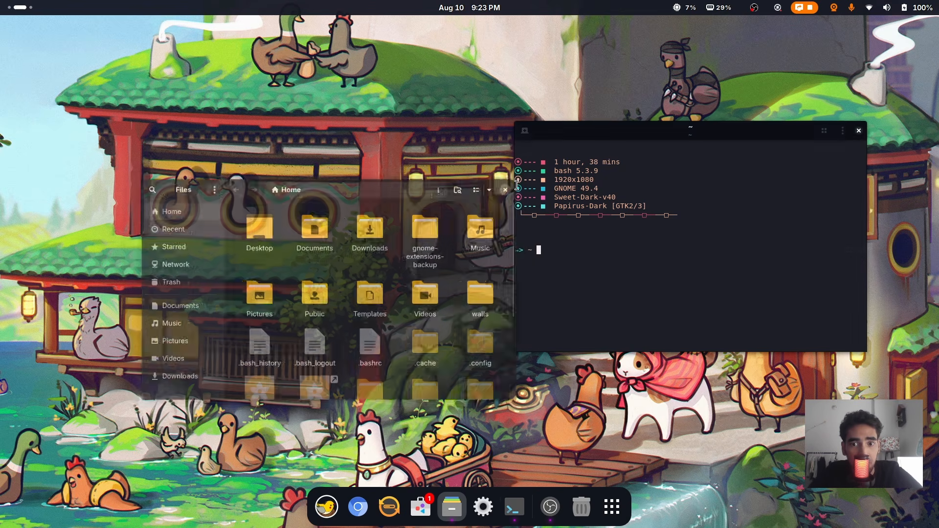
click(860, 132)
click(903, 8)
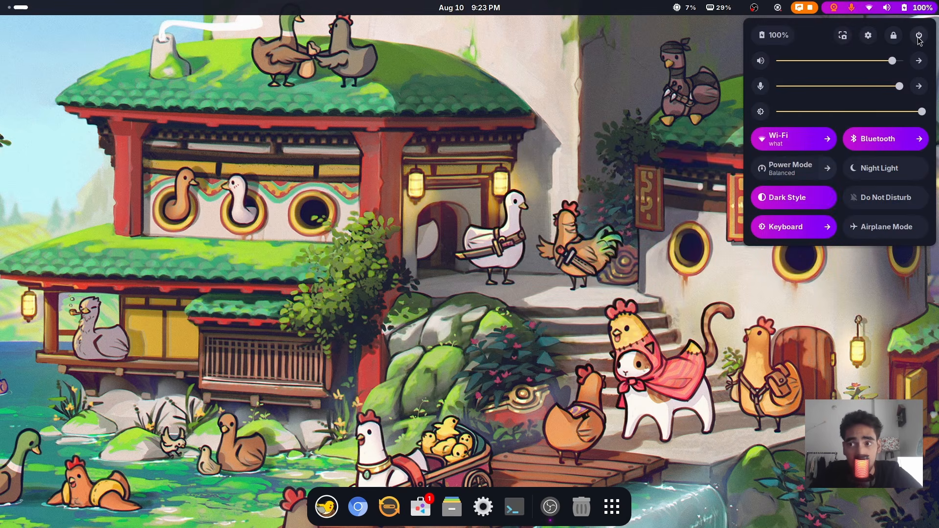
click(919, 35)
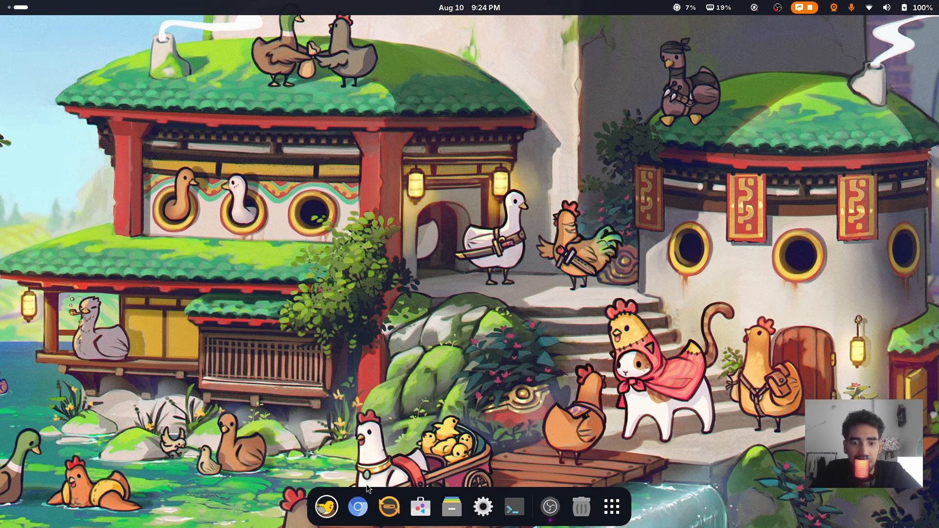
Open Files on the right side of the screen with Downloads selected
click(451, 507)
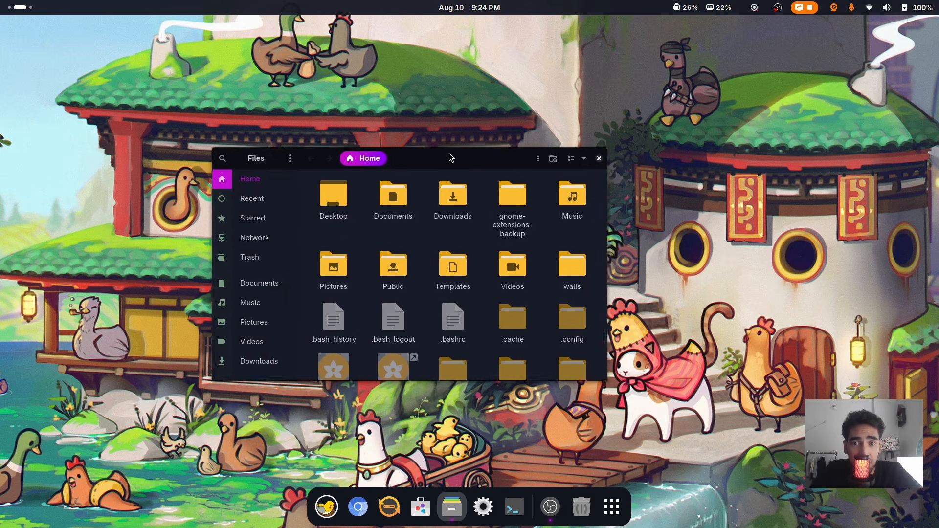
drag(451, 157, 356, 155)
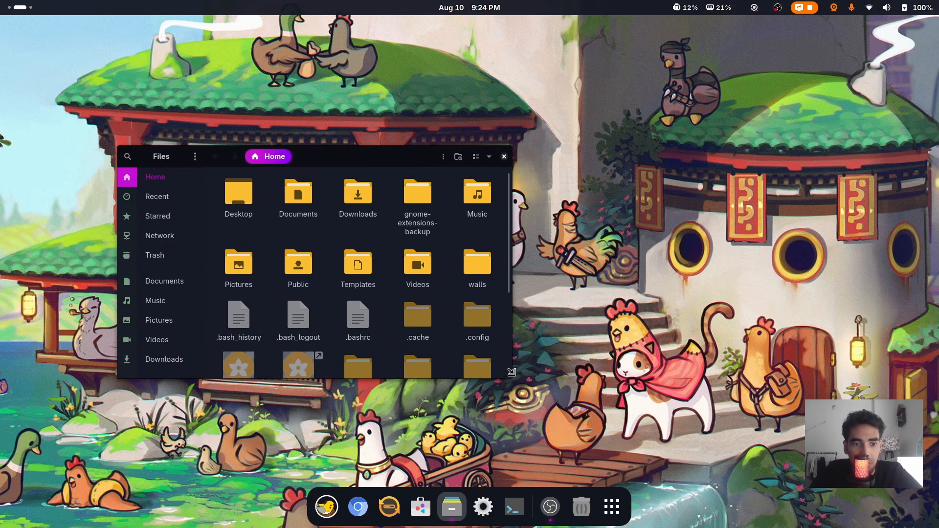
drag(124, 167, 166, 161)
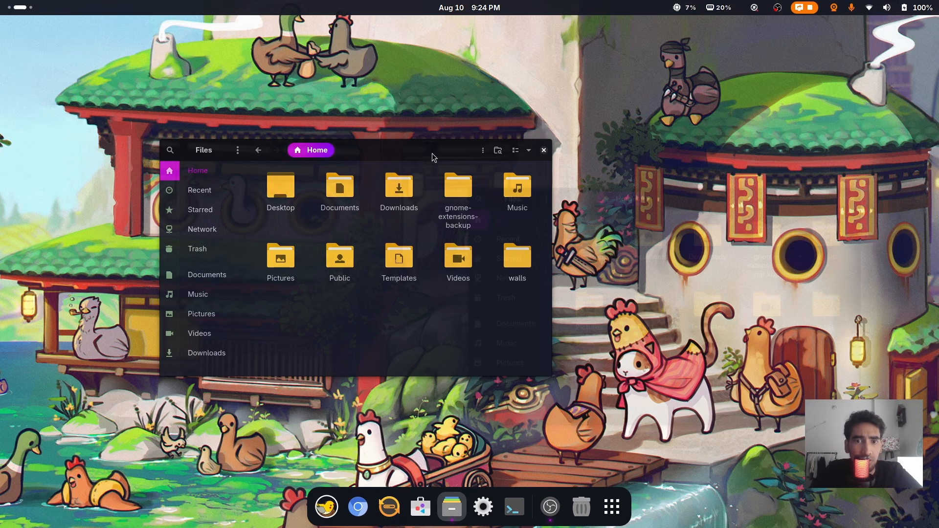
drag(434, 153, 722, 187)
click(708, 236)
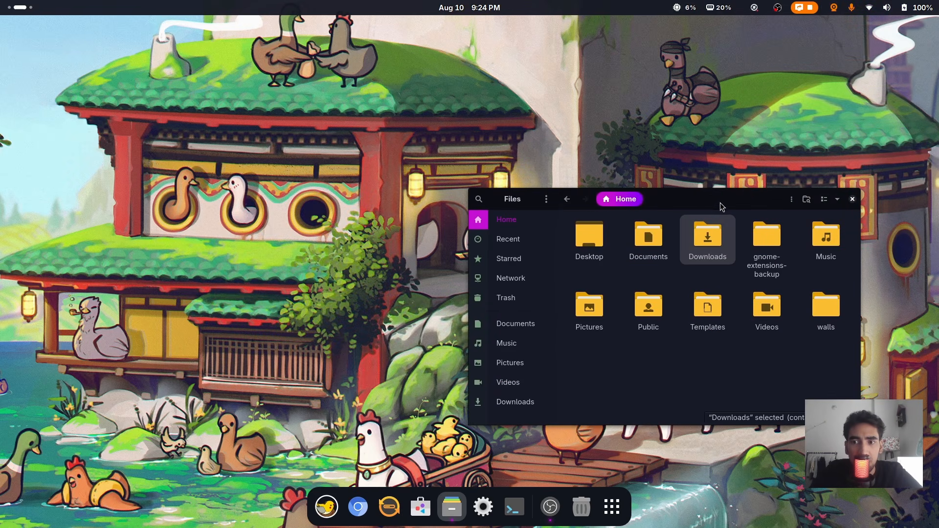
click(613, 508)
click(617, 509)
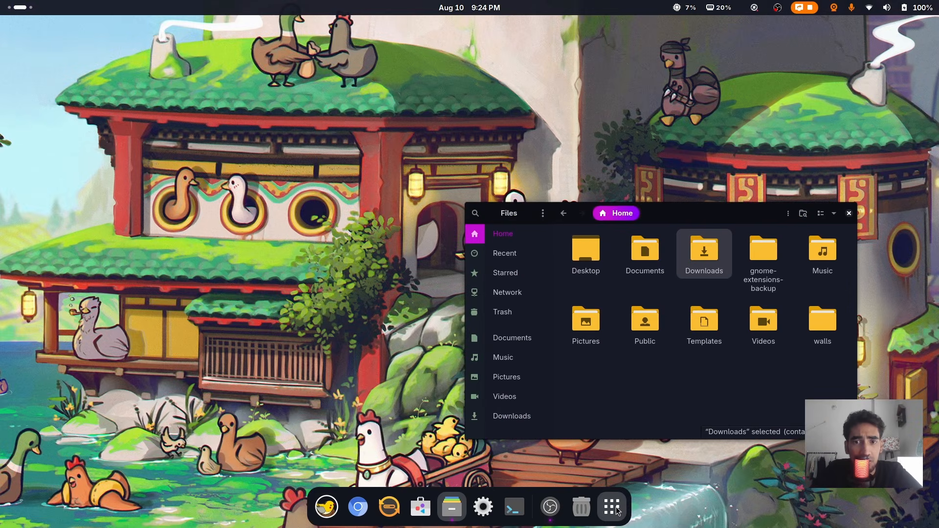
Set wallpaperflare.com_wallpaper(18).jpg from the walls folder as background, then open background settings
key(alt+Left)
double_click(710, 397)
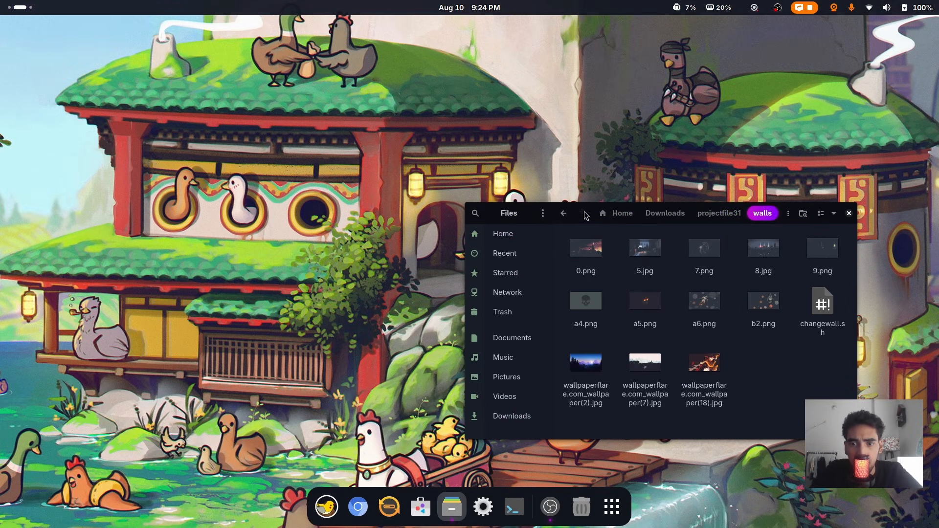
drag(585, 212, 581, 131)
right_click(701, 323)
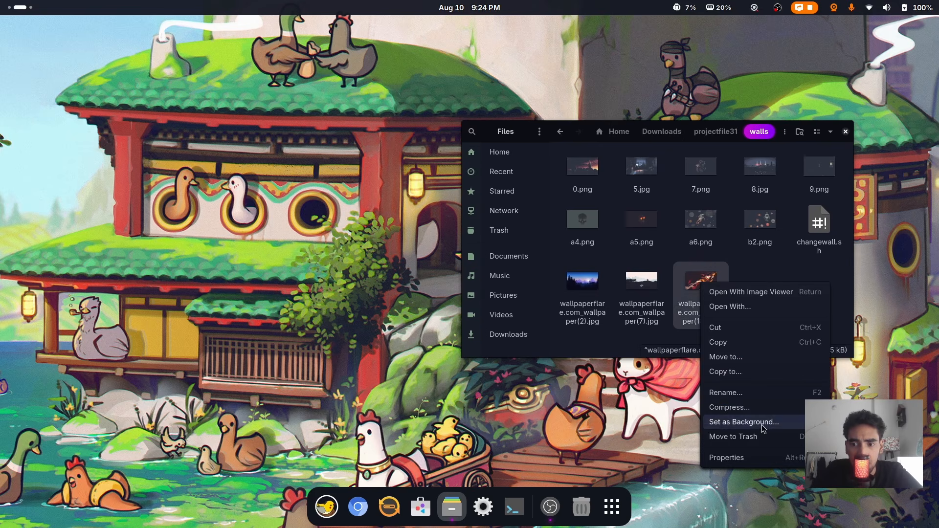
click(724, 425)
click(763, 181)
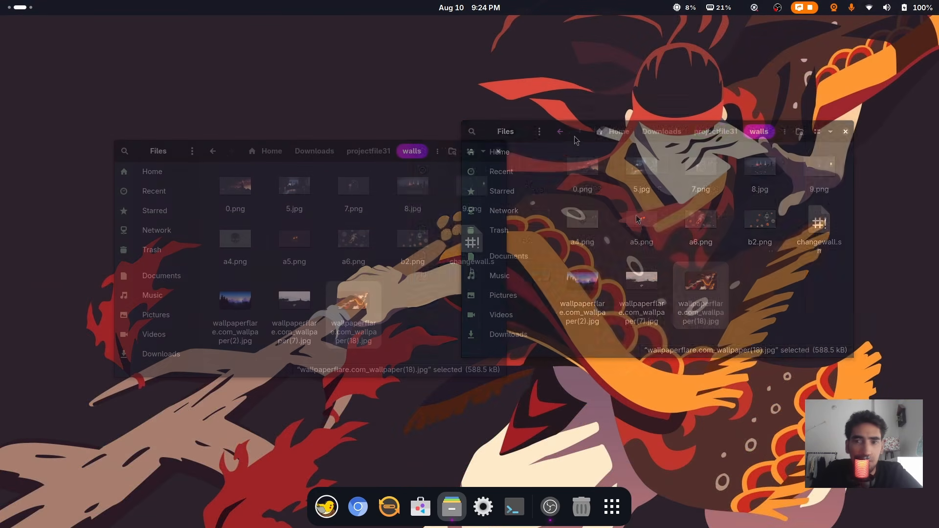
right_click(637, 220)
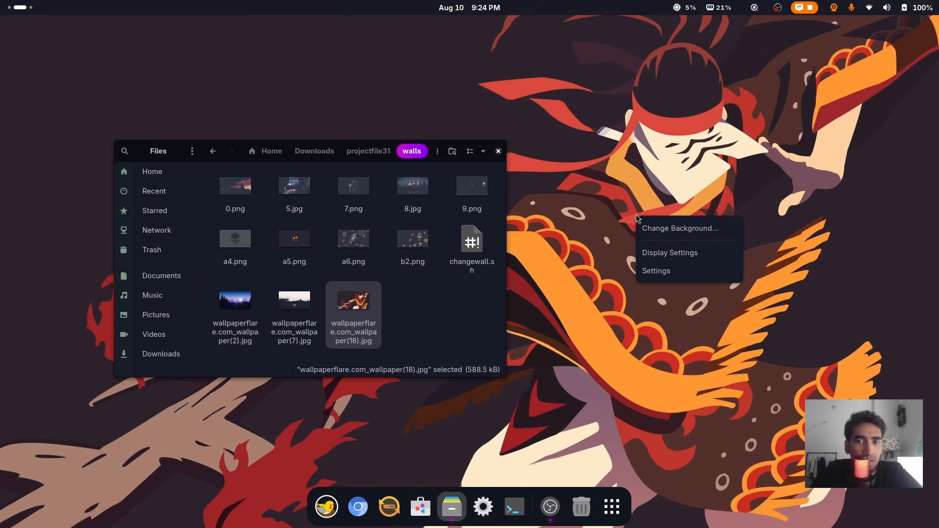
click(719, 227)
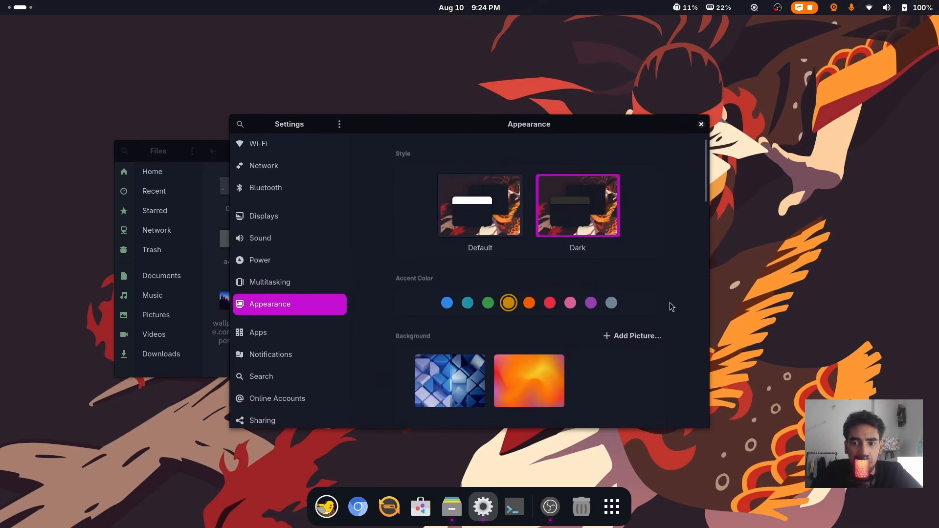
Choose the dark red-and-purple wave background in Appearance and close the Files window
scroll(680, 291, down, 3)
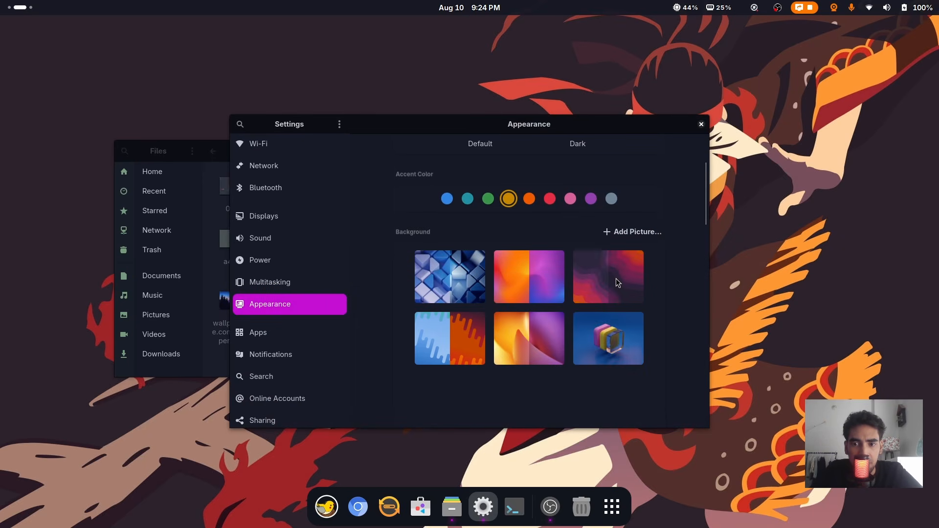
click(616, 278)
drag(481, 125, 727, 138)
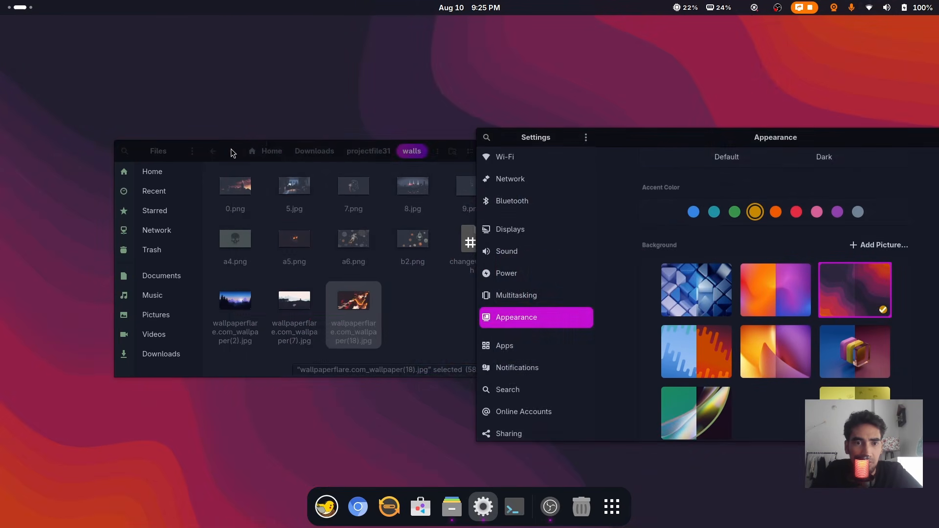
drag(231, 149, 192, 176)
click(459, 179)
drag(690, 147, 569, 88)
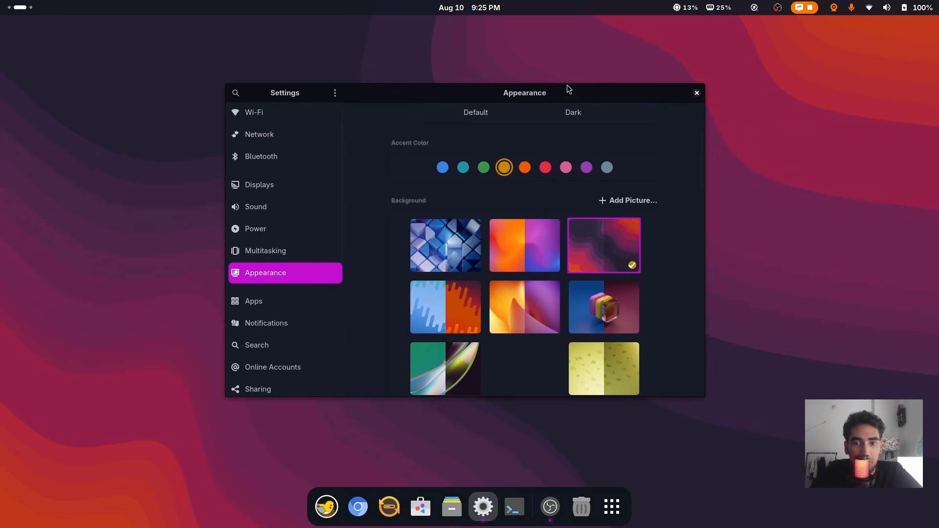
Set wallpapers from the walls folder in Files, ending with wallpaperflare.com_wallpaper(2).jpg, then show the app overview
click(451, 507)
double_click(631, 270)
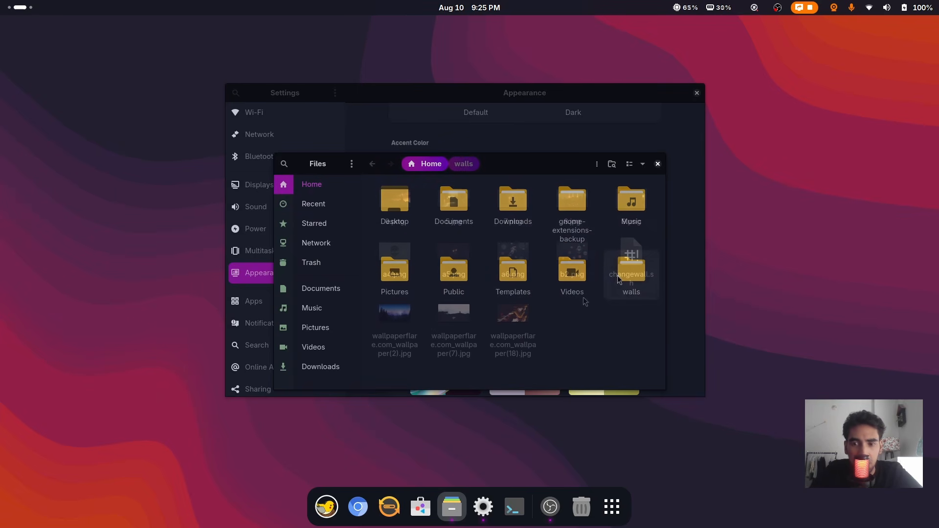
right_click(466, 310)
click(495, 460)
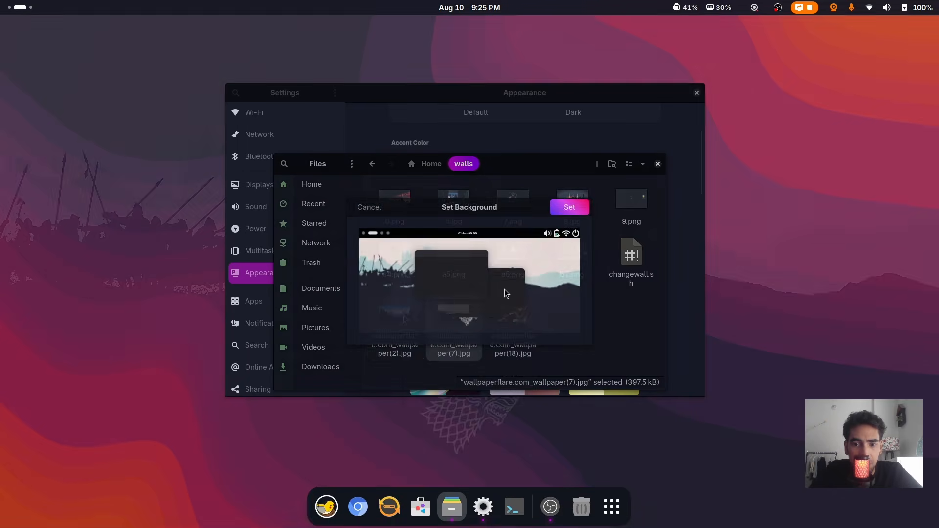
click(566, 206)
right_click(416, 307)
click(466, 455)
click(570, 205)
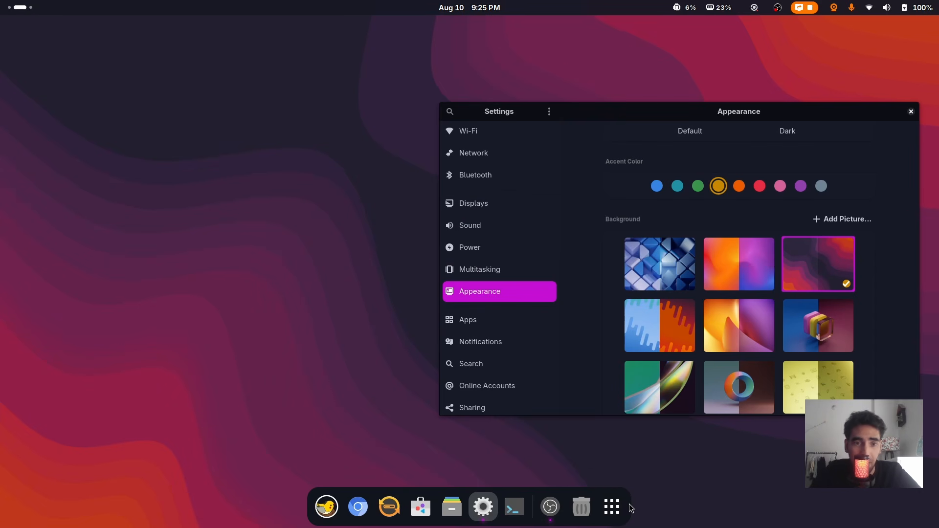
click(614, 508)
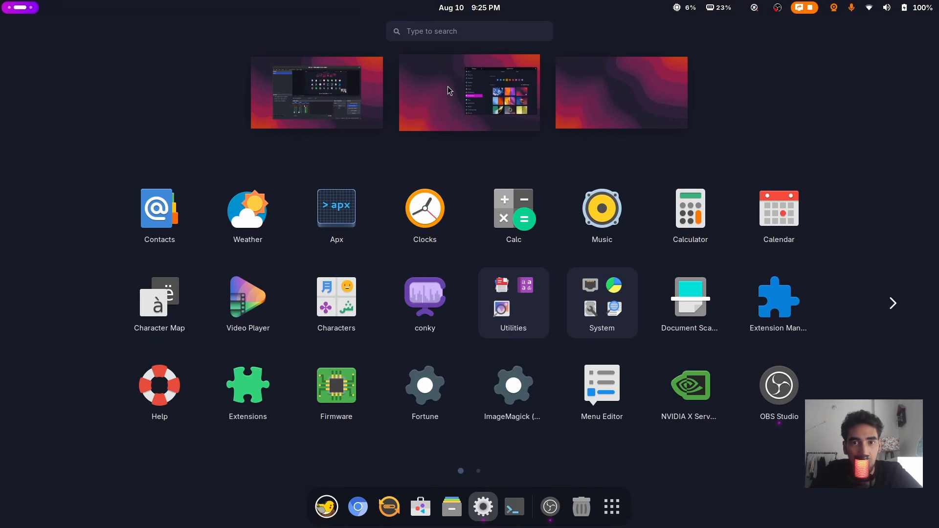
Drop the 'conk' app search and browse Files to Downloads > projectfile31, bringing up its folder actions
text(conk)
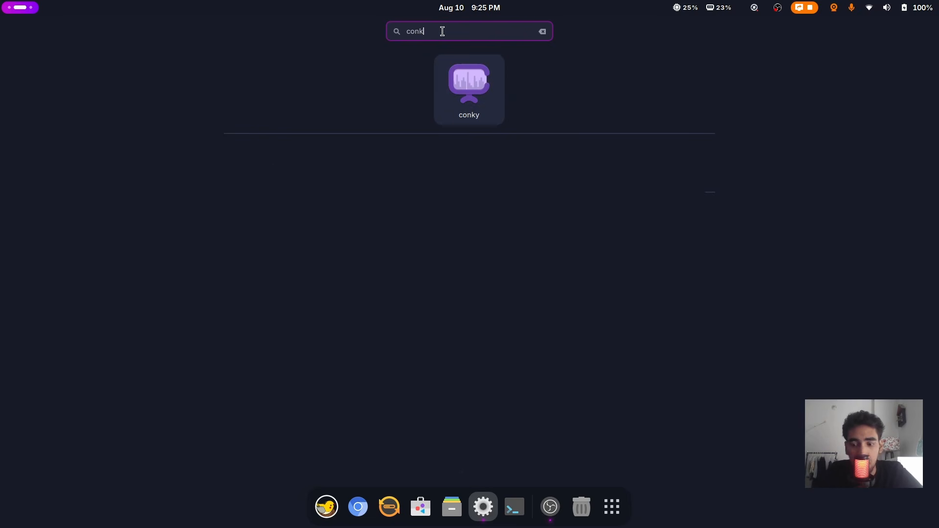
key(Escape)
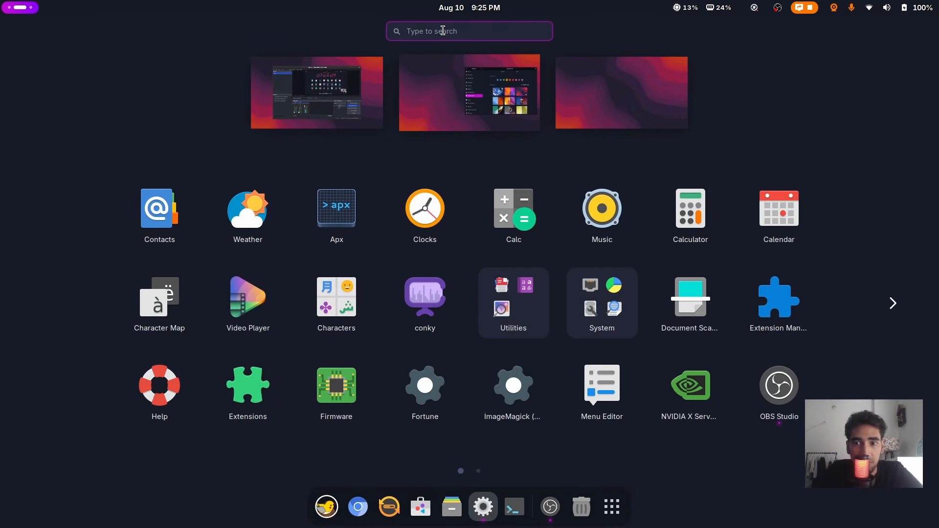
click(612, 508)
click(452, 507)
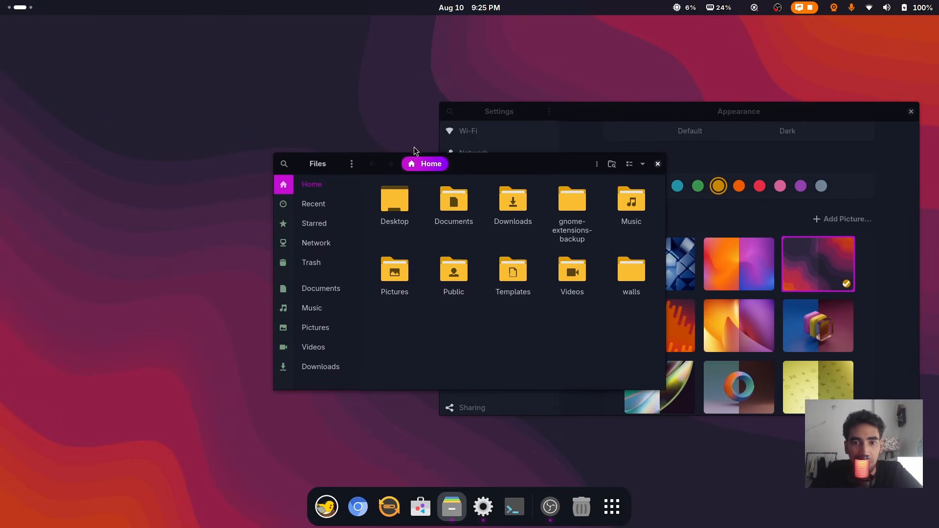
double_click(411, 226)
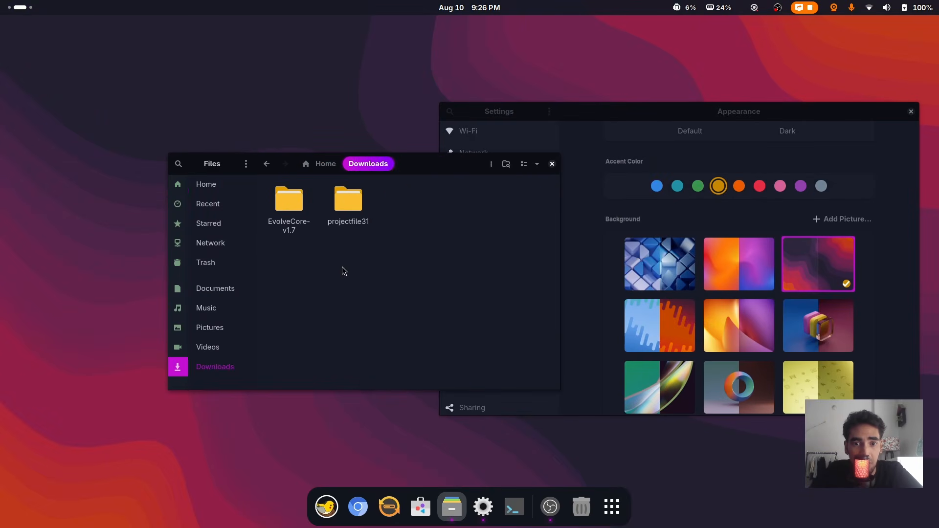
double_click(344, 198)
drag(286, 169, 215, 134)
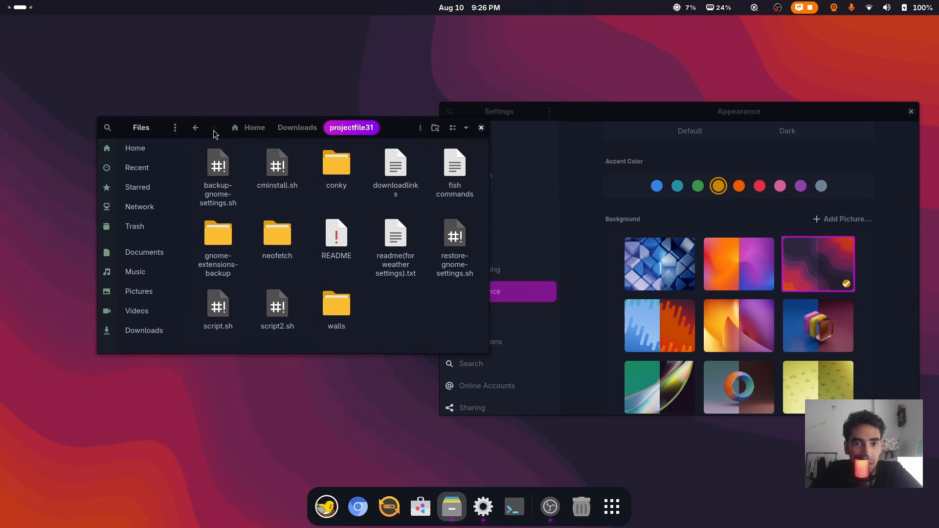
right_click(410, 316)
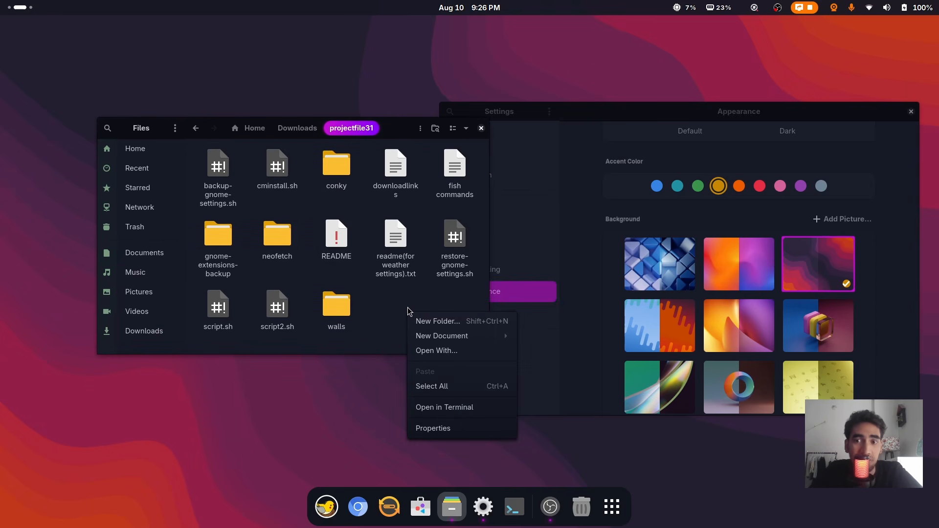
Open a terminal in projectfile31 and run the cminstall.sh installer to set up Conky Manager
click(457, 407)
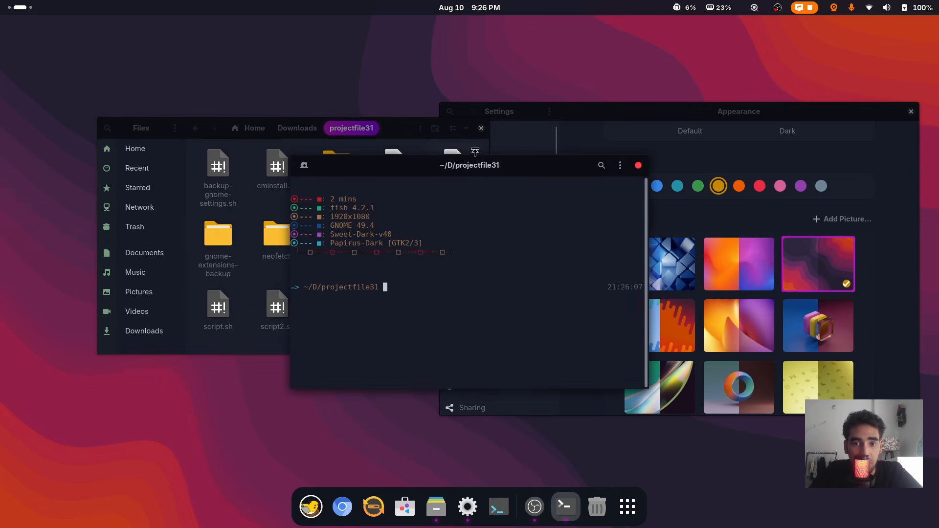
drag(446, 175, 587, 219)
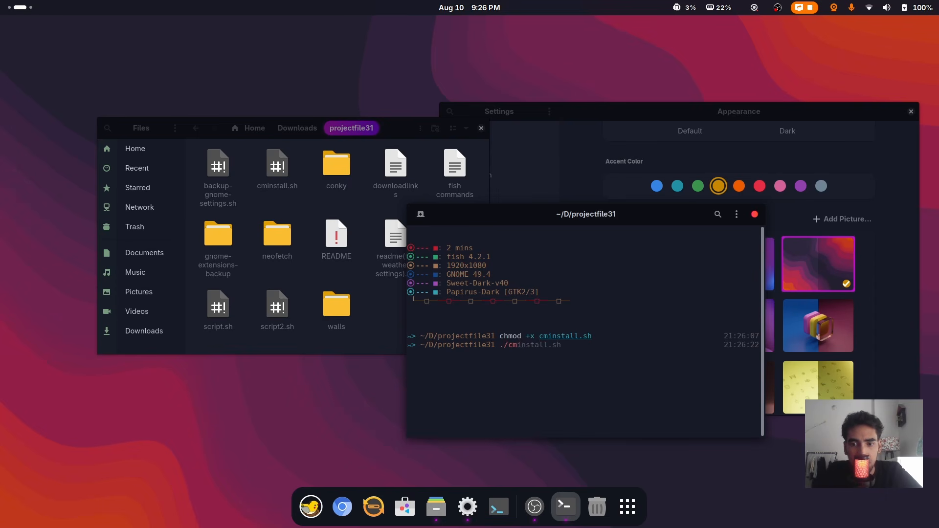
key(Right)
key(Return)
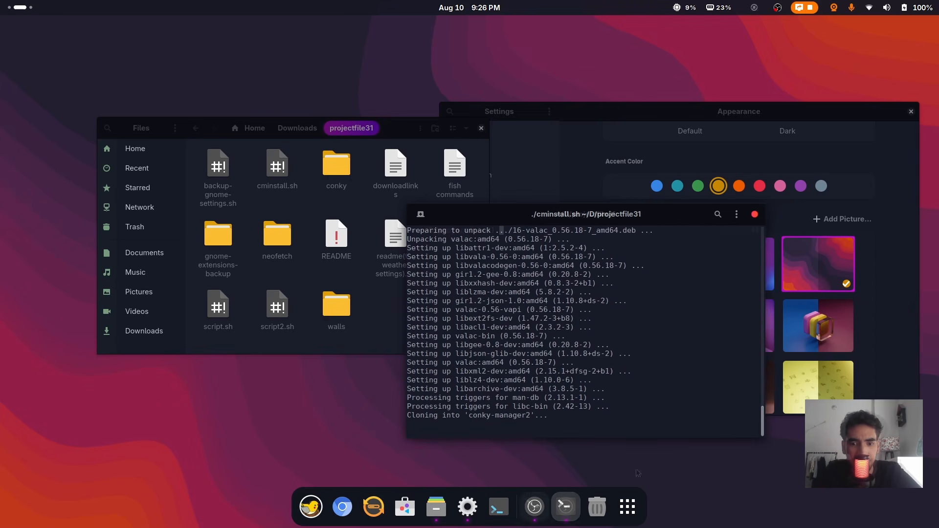
click(626, 514)
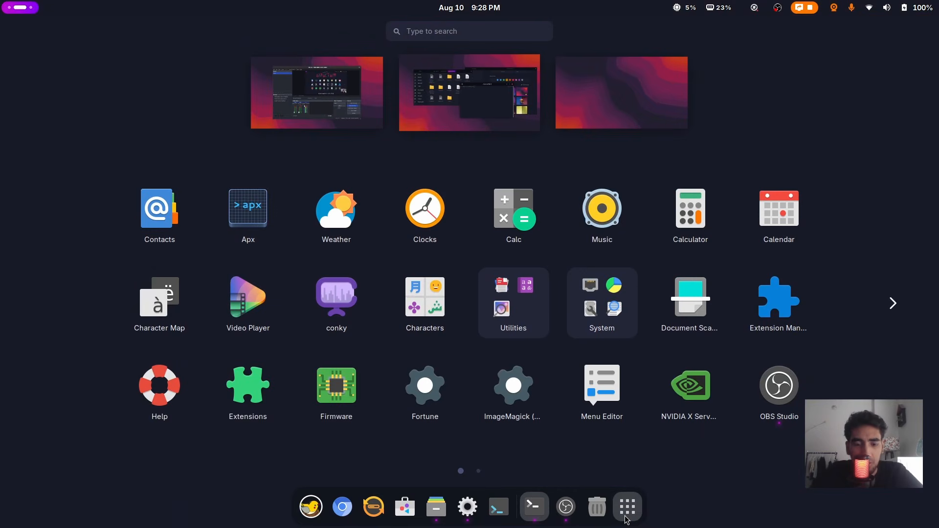
Launch Conky Manager from a 'conky' search, install the missing p7zip package, and clear the terminal
text(conky)
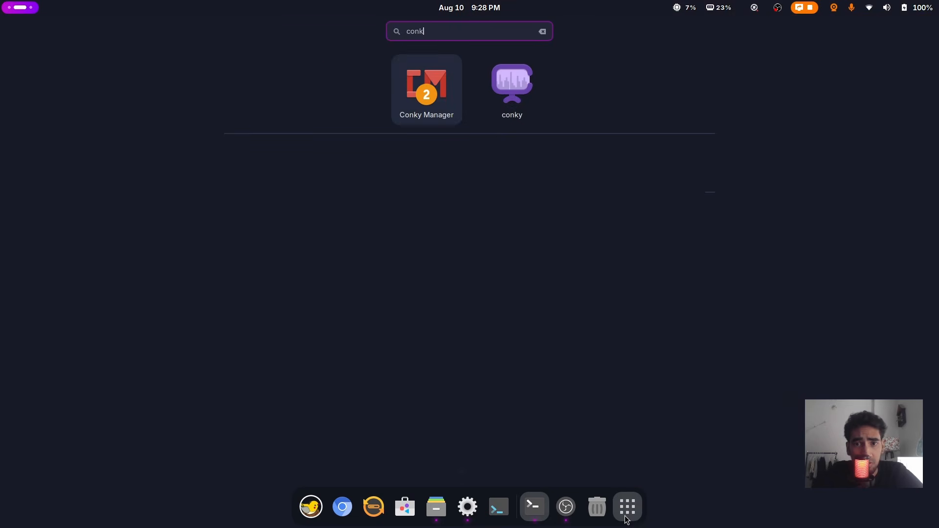
click(433, 95)
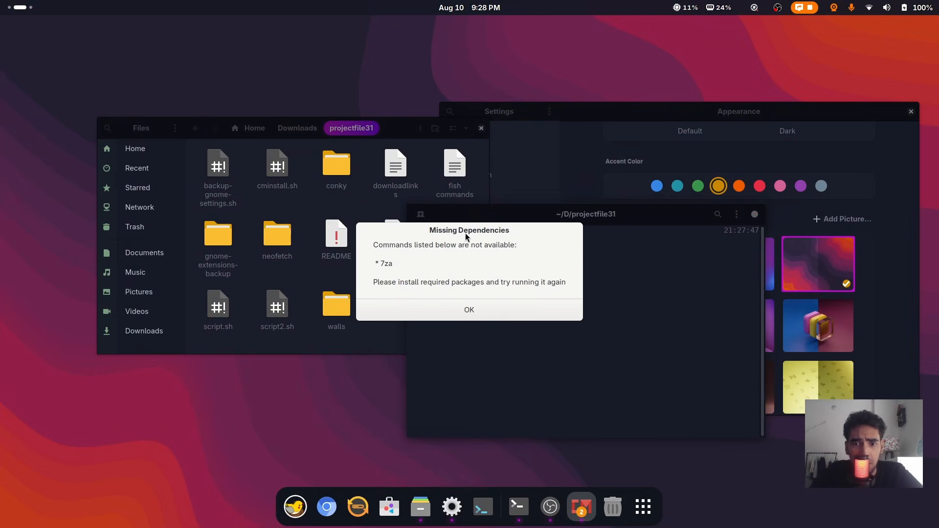
click(478, 313)
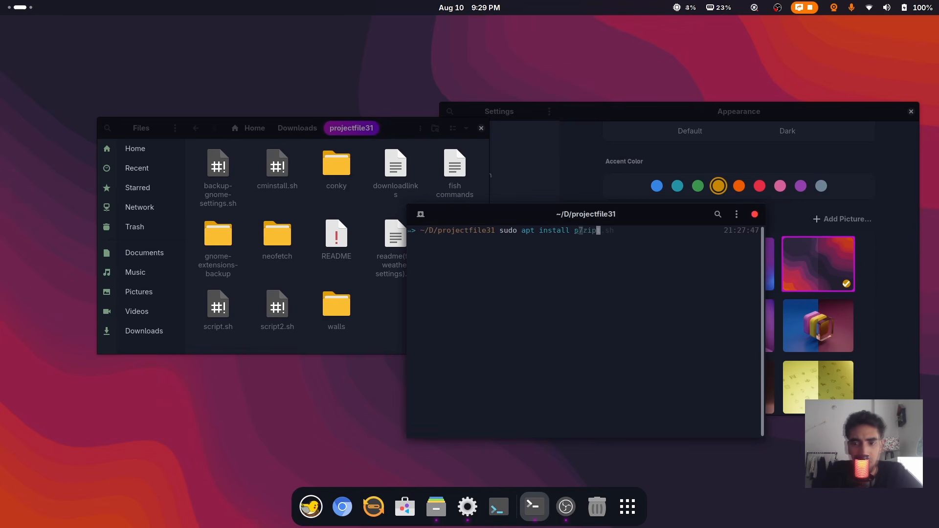
key(Return)
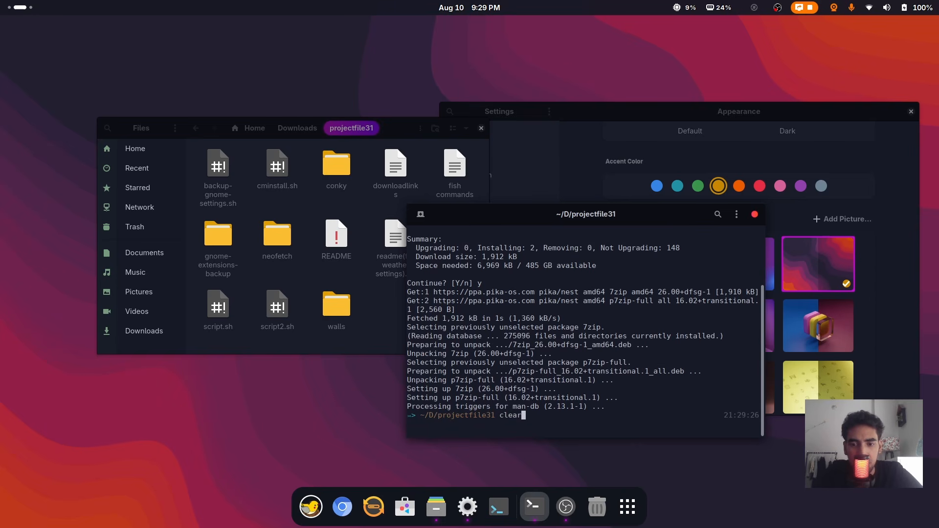
text(clear)
key(Return)
click(628, 507)
Launch Conky Manager, close the terminal, and enable Run Conky at system startup in Application Settings
text(c)
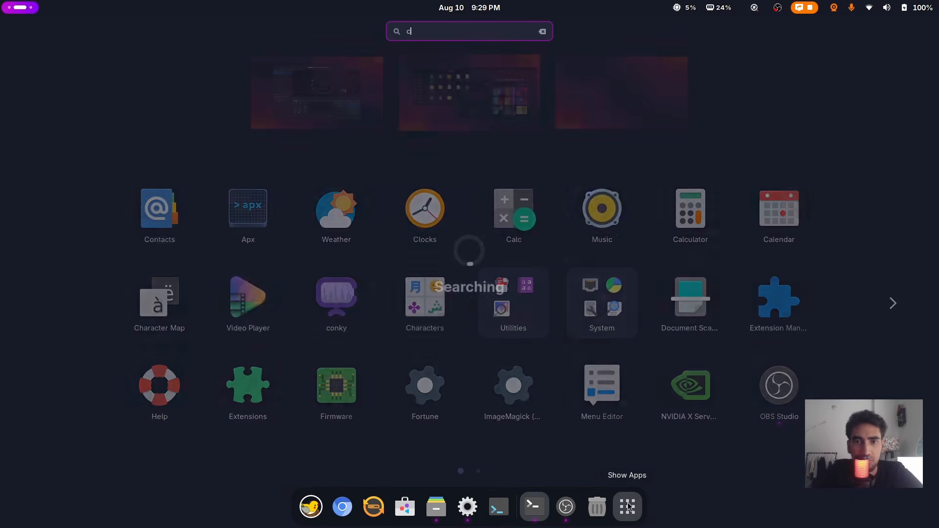
click(345, 91)
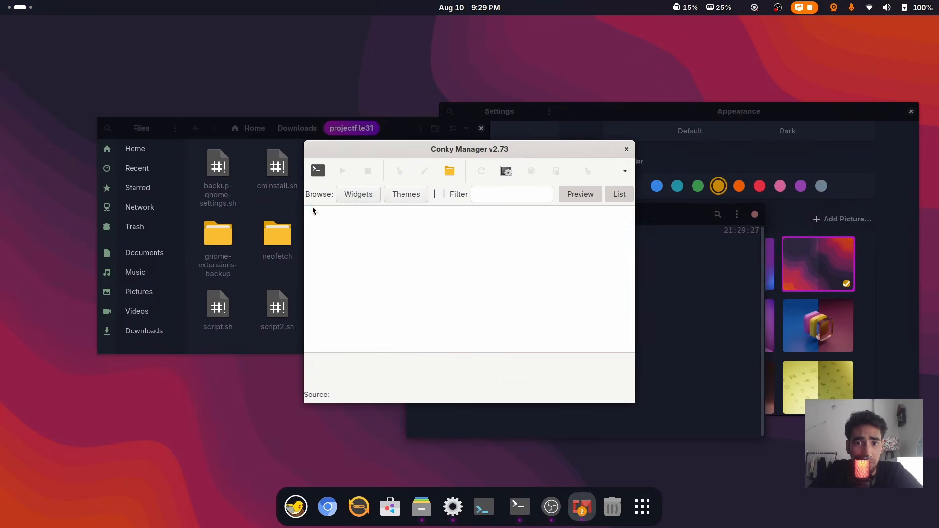
drag(508, 155, 738, 175)
click(755, 215)
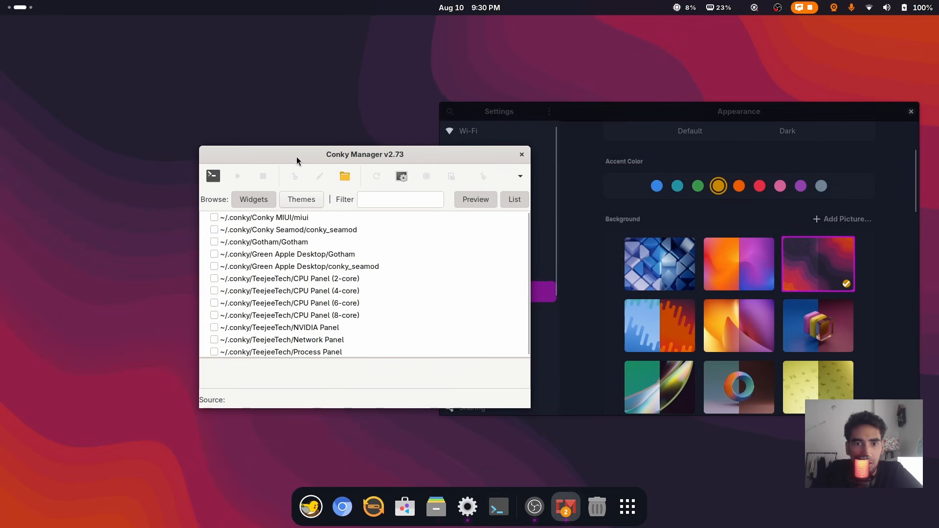
drag(297, 160, 292, 171)
click(476, 190)
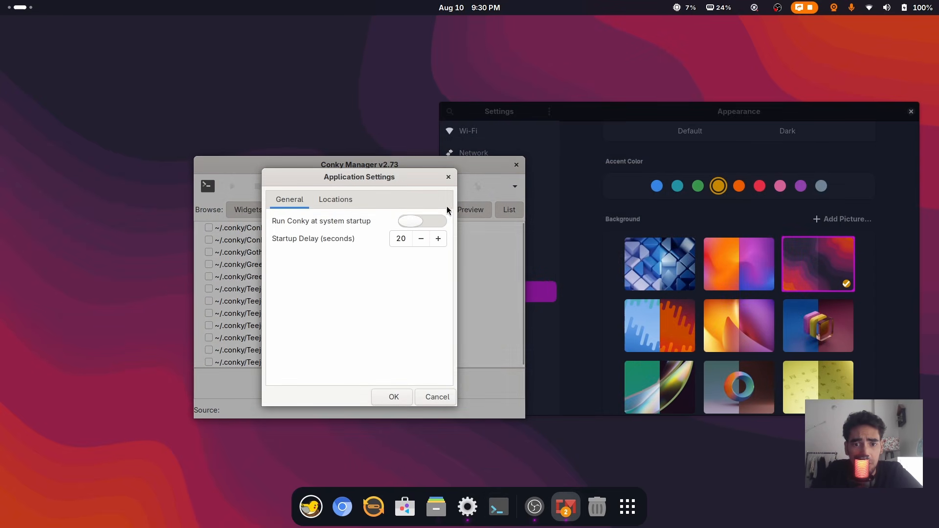
click(433, 223)
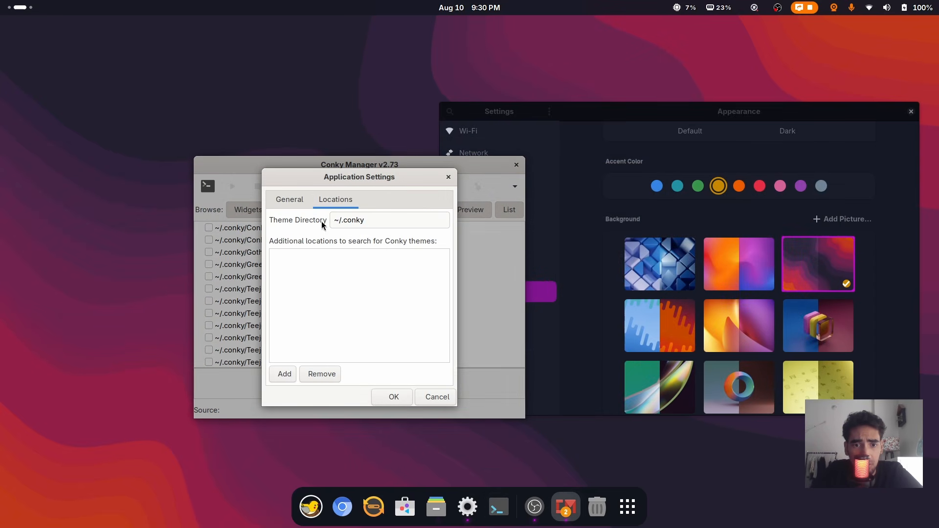
Add ~/.config/conky as a theme location using hidden files, save, and refresh the widget list
click(281, 375)
right_click(298, 189)
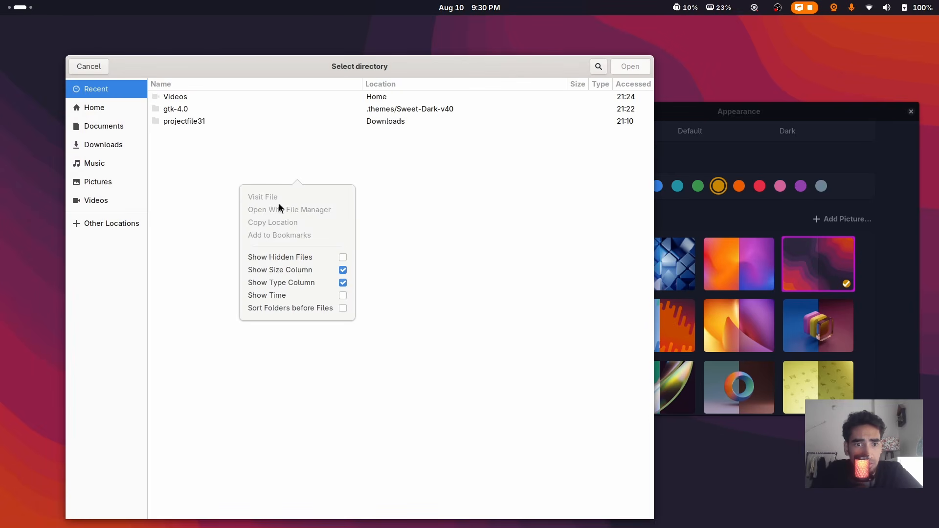
click(298, 257)
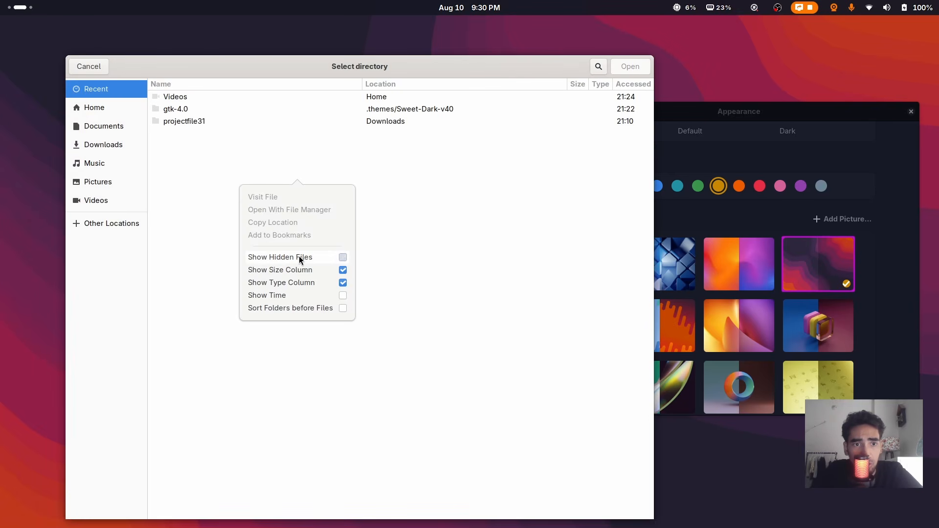
click(375, 196)
click(104, 108)
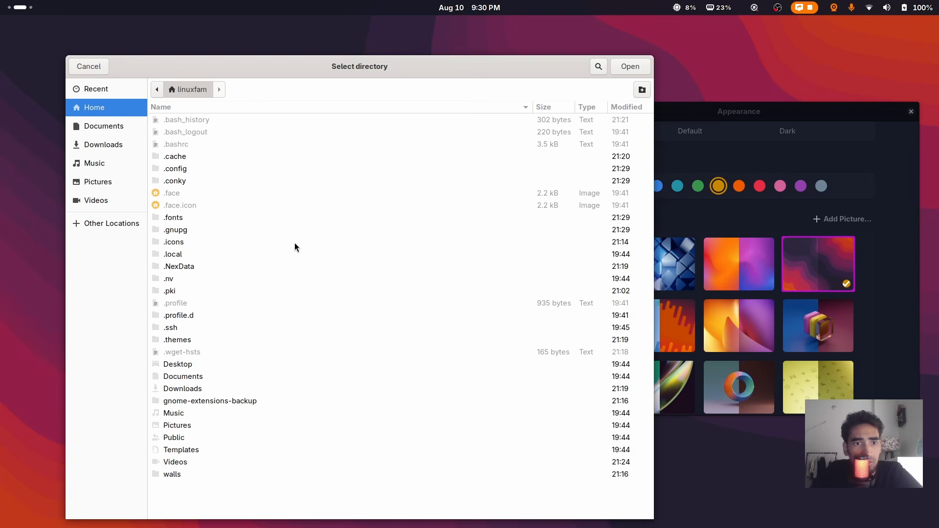
double_click(175, 169)
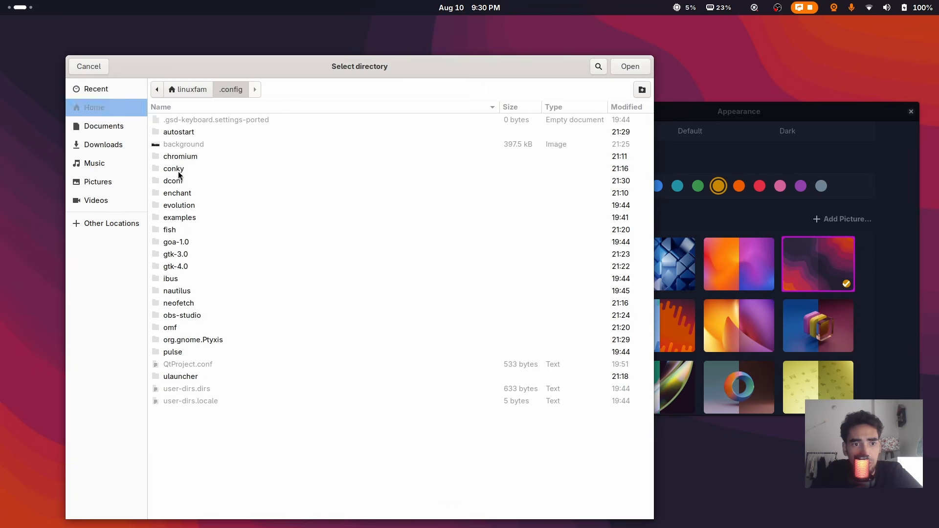
double_click(176, 171)
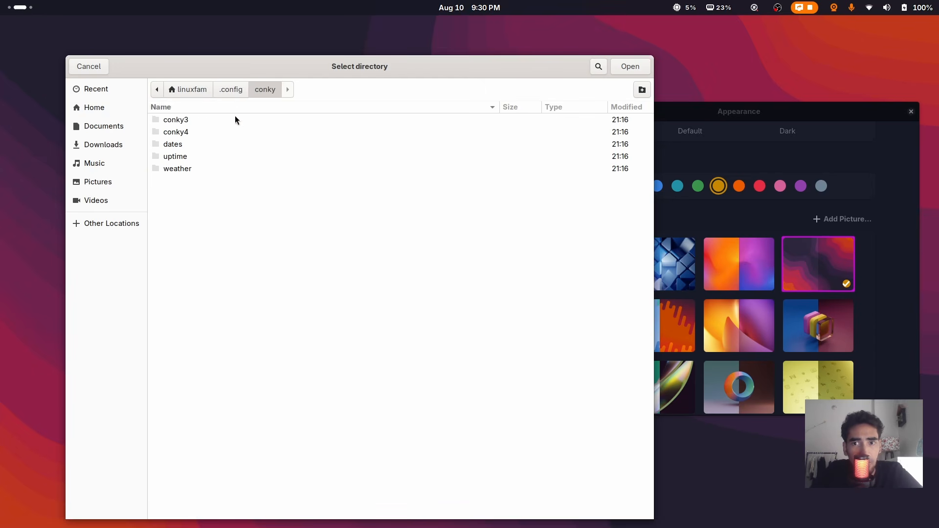
click(626, 66)
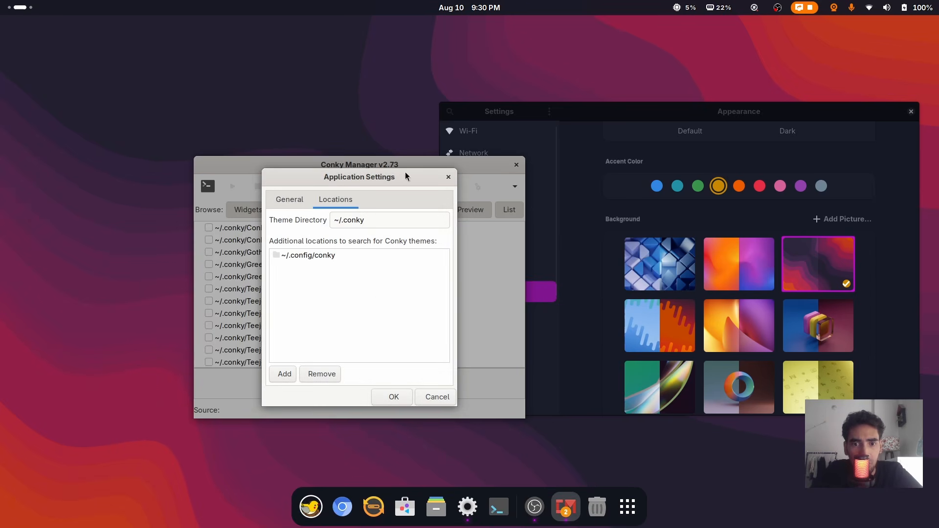
click(394, 397)
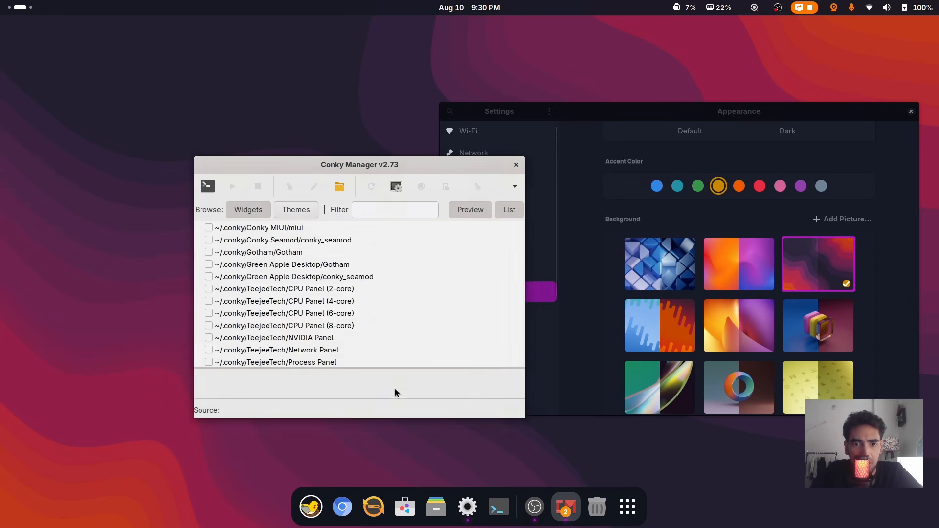
click(373, 188)
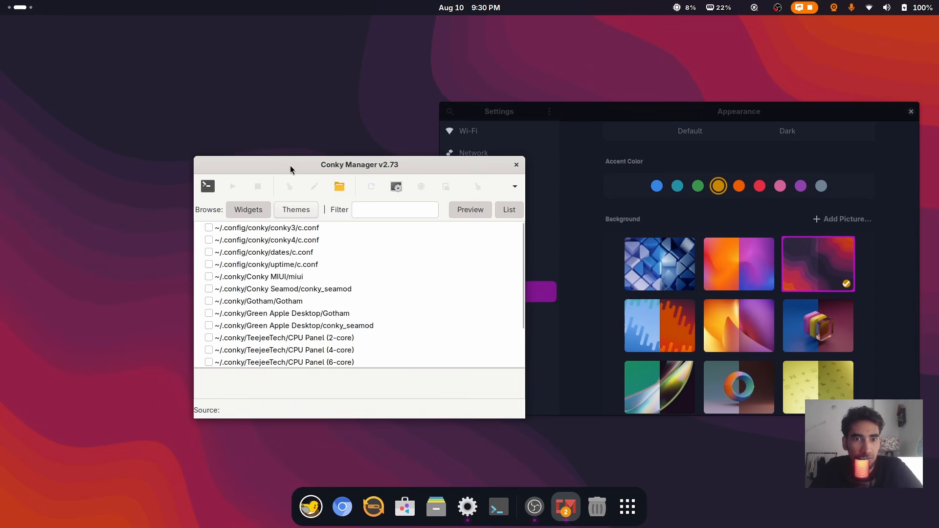
Briefly preview conky4, then enable the conky3 c.conf widget and move the windows aside
drag(291, 166, 477, 124)
click(395, 199)
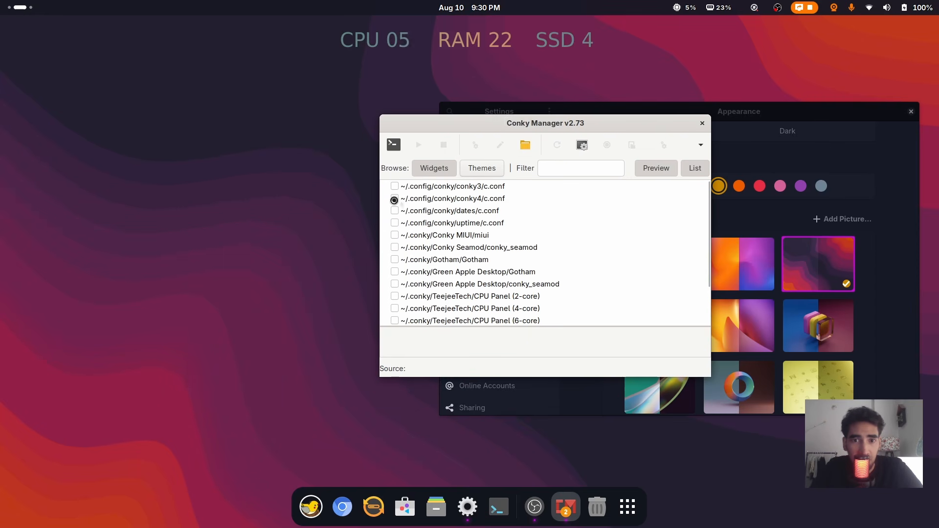
click(394, 199)
drag(412, 129, 405, 148)
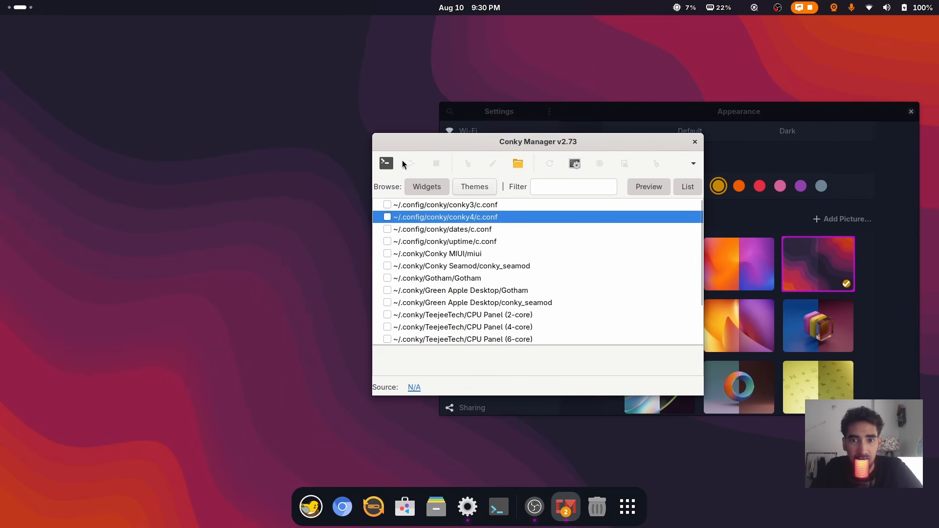
click(387, 203)
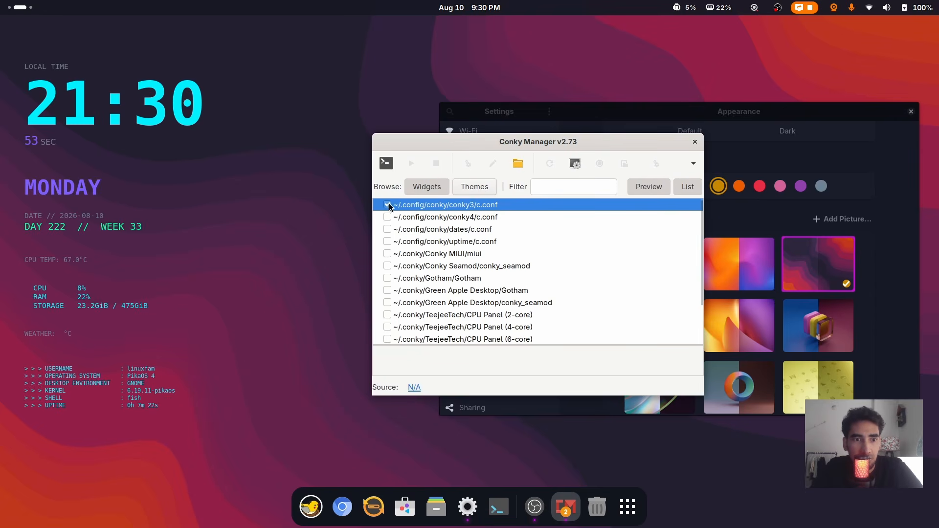
drag(521, 145, 455, 163)
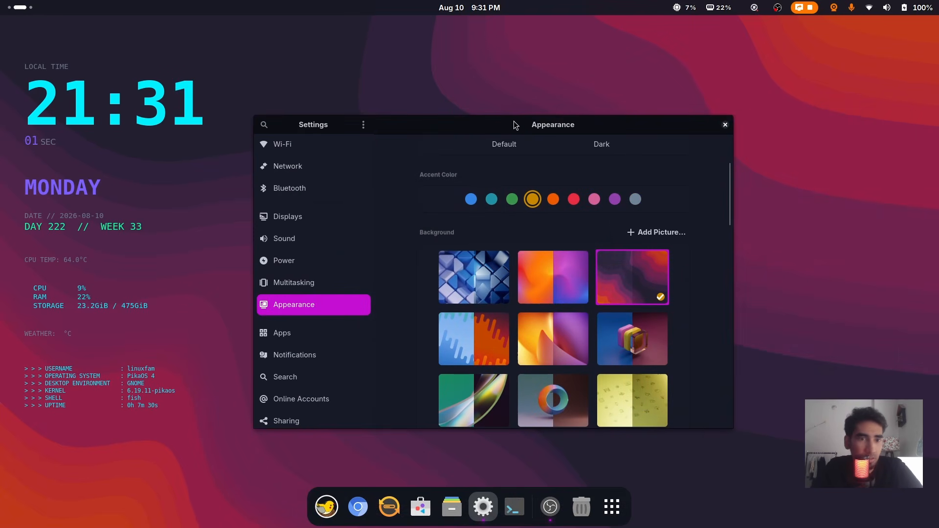
drag(438, 129, 399, 129)
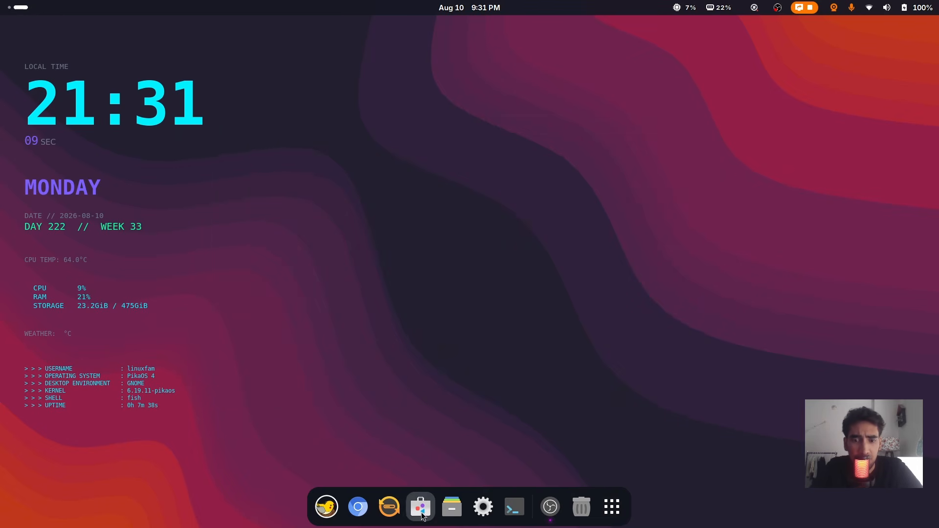
Open Files, then drag Music and Extension Manager from the app grid onto the dock
click(451, 507)
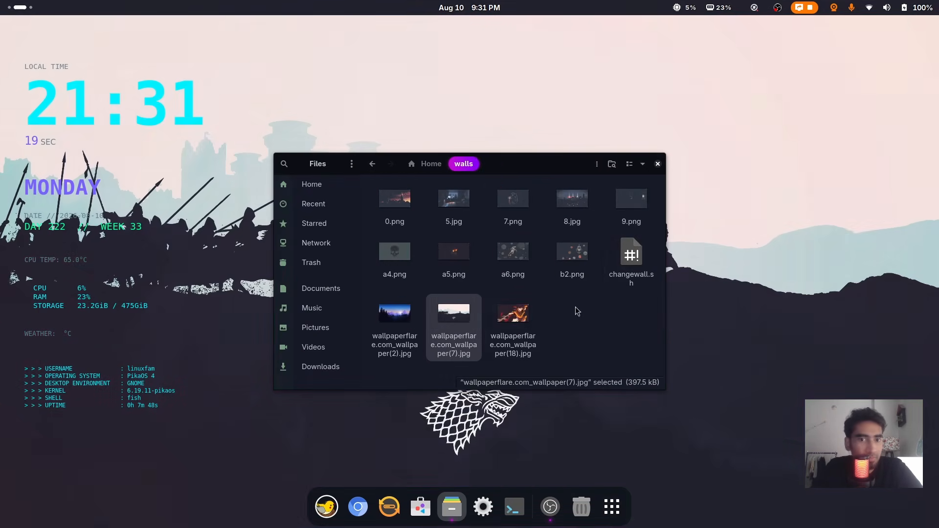
click(612, 509)
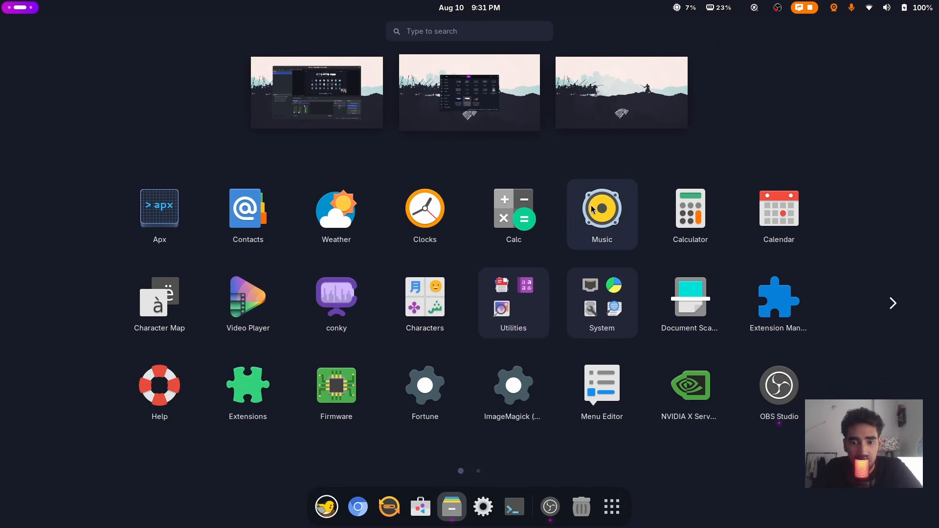
drag(600, 210, 441, 520)
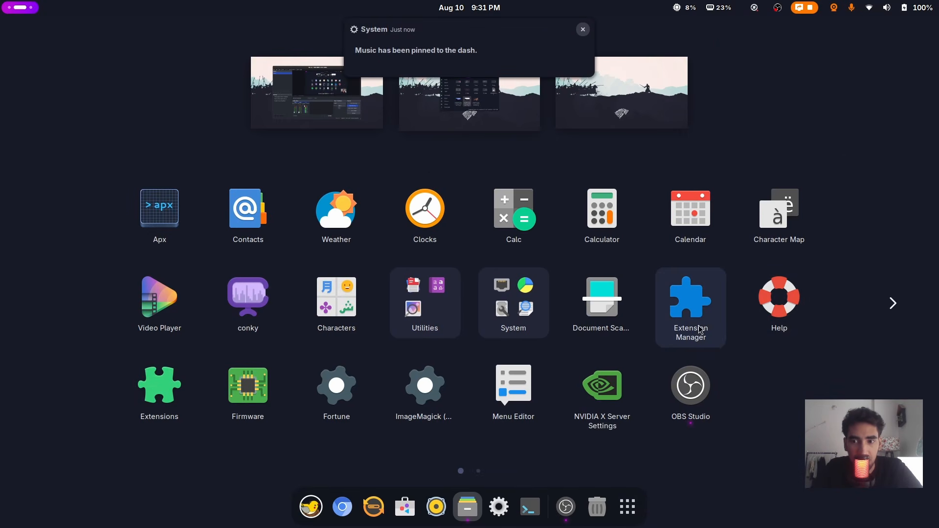
drag(692, 296, 480, 515)
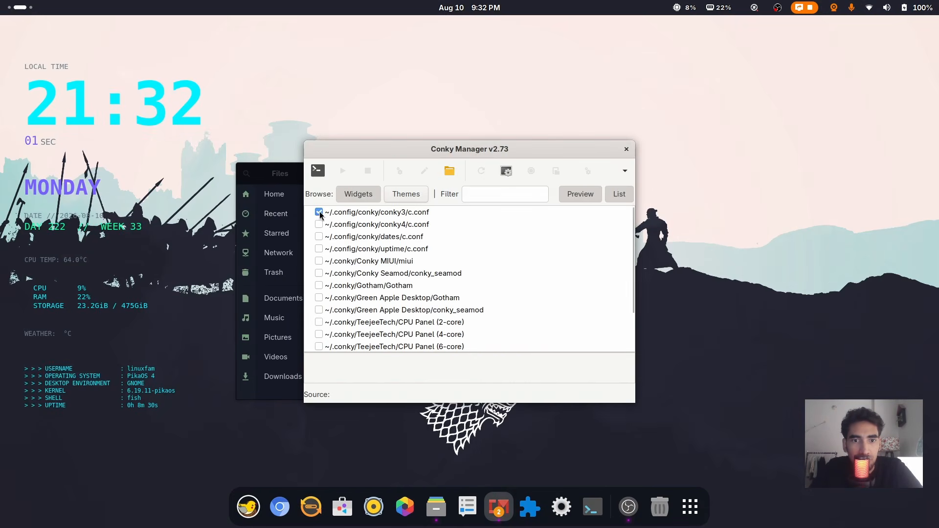
Enable conky3, close Conky Manager, and browse Files from Home to Downloads > projectfile31
click(318, 212)
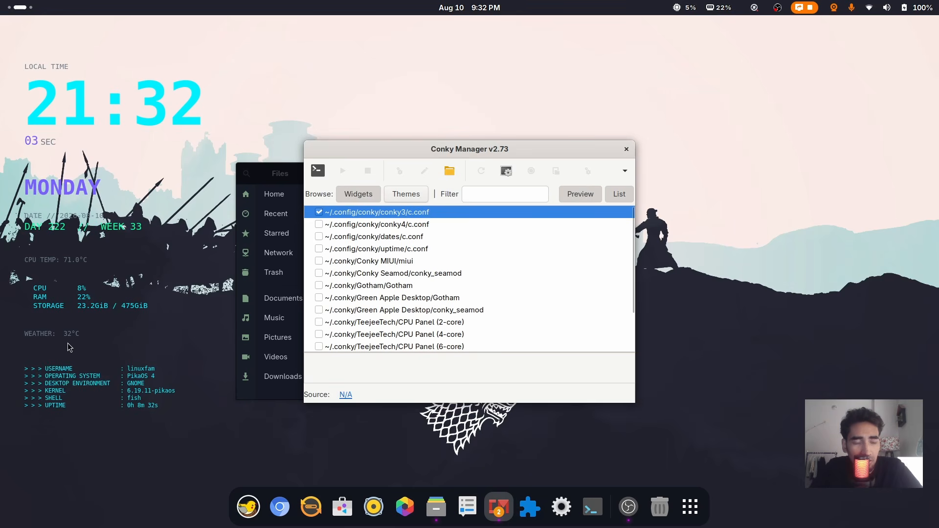
click(627, 149)
drag(482, 175, 551, 157)
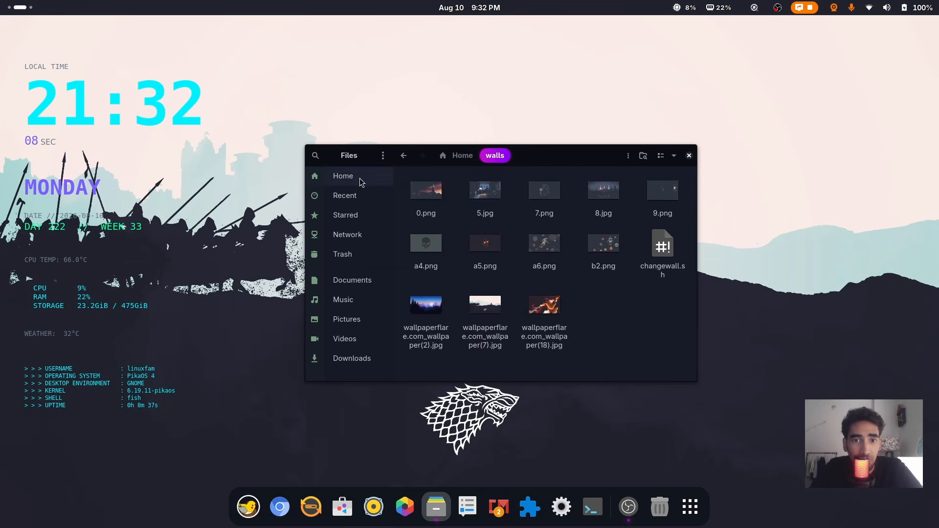
click(343, 176)
double_click(545, 192)
double_click(492, 211)
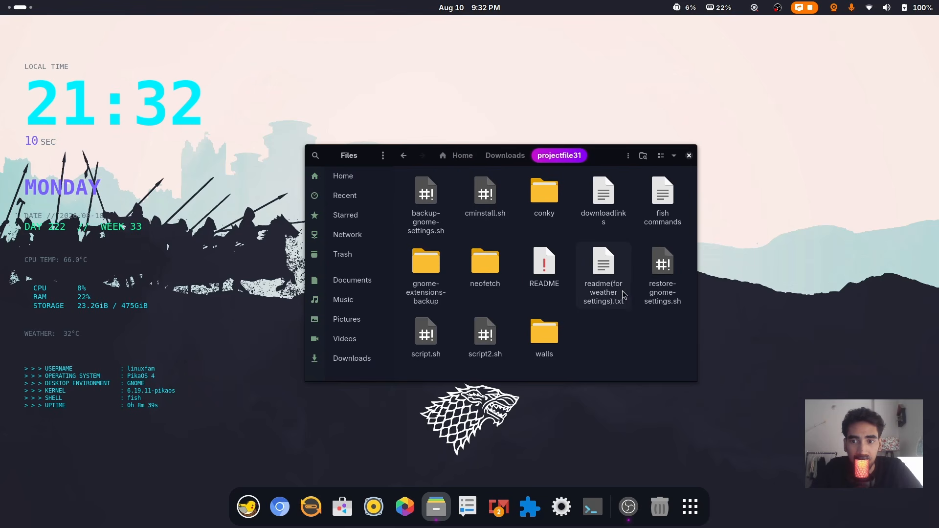
click(605, 298)
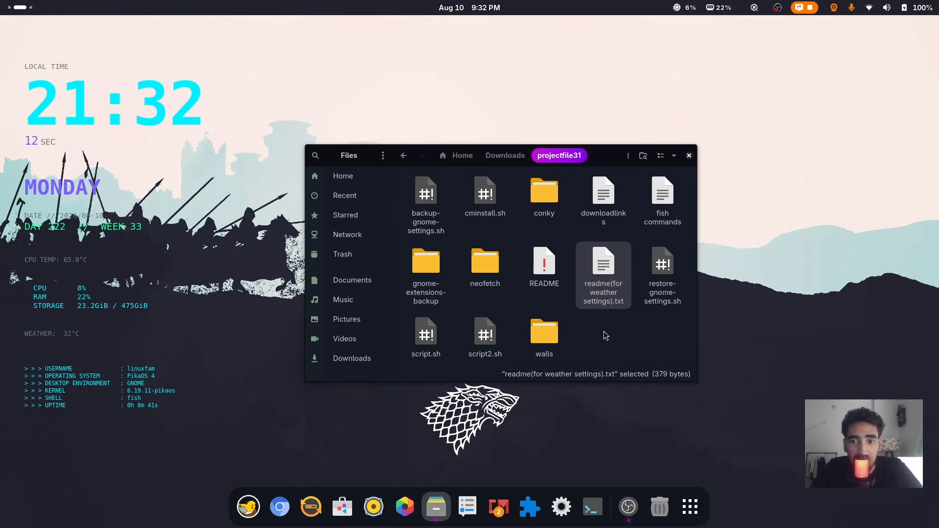
click(607, 321)
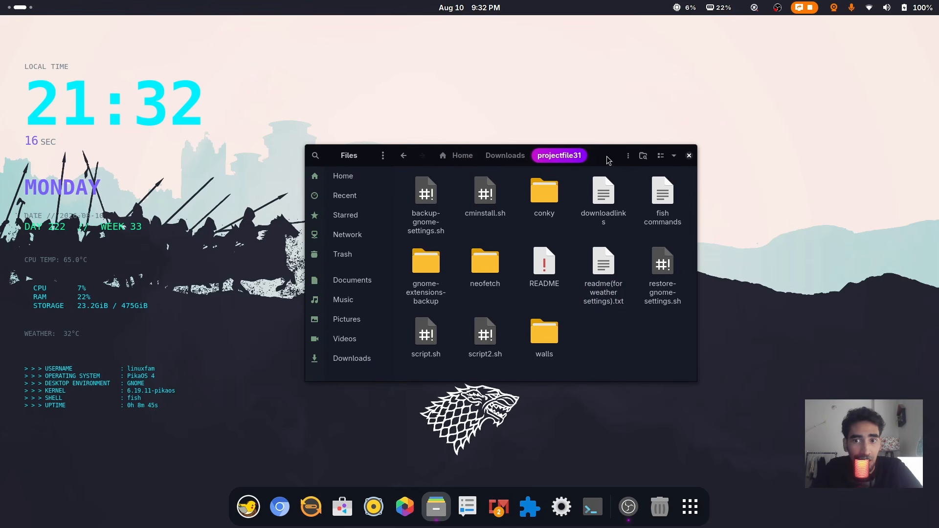
drag(608, 159, 564, 187)
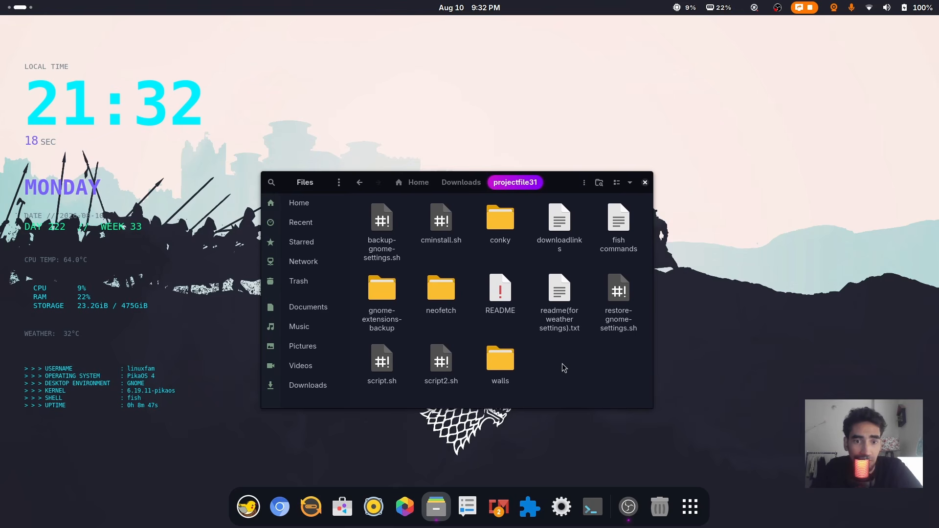